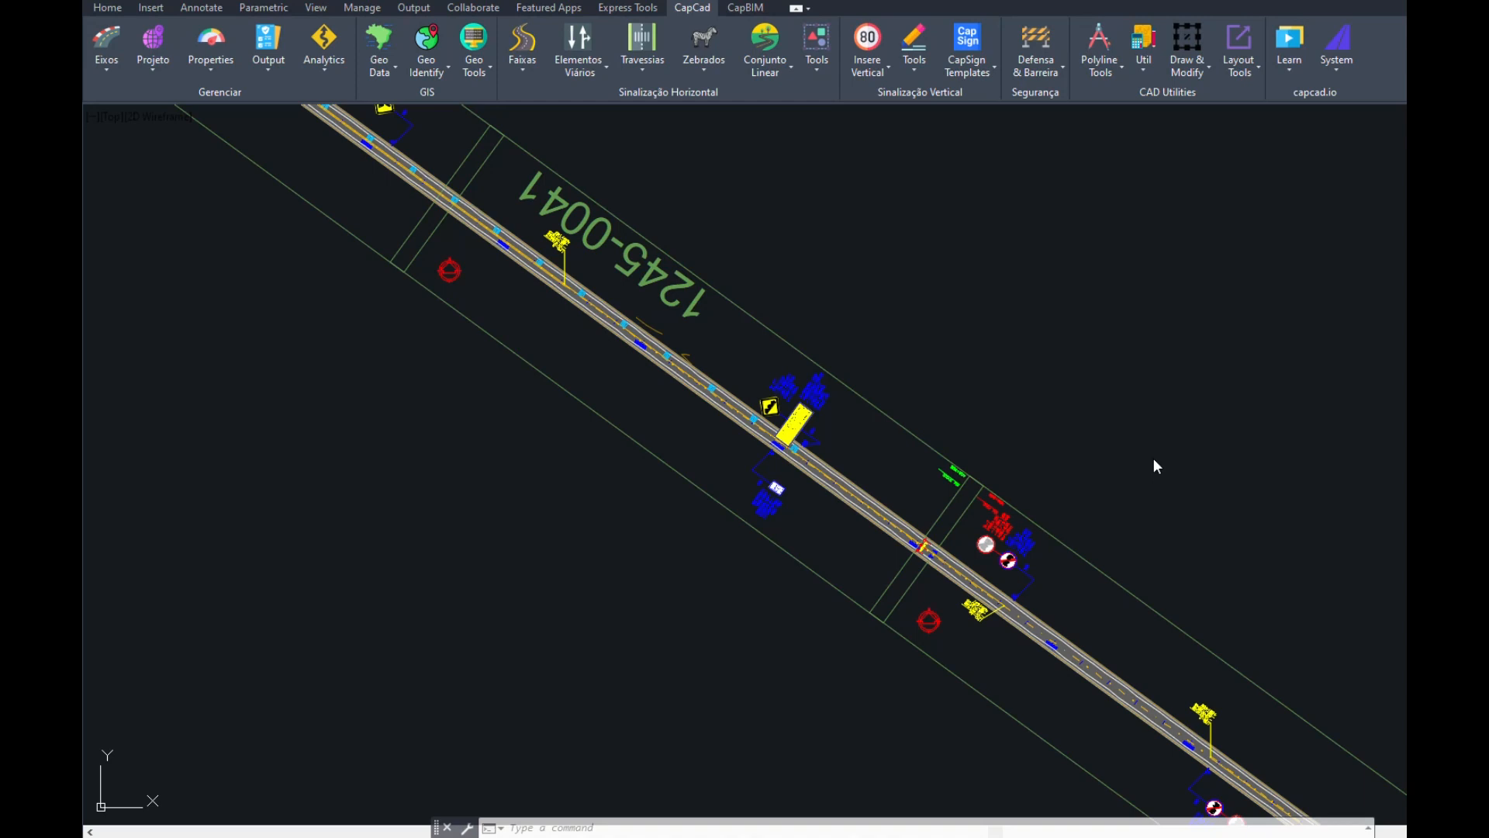
- Assign the UTM-20 coordinate system to the drawing, consulting the guide map of Brazilian UTM zones
middle_click_drag(991, 349, 1013, 368)
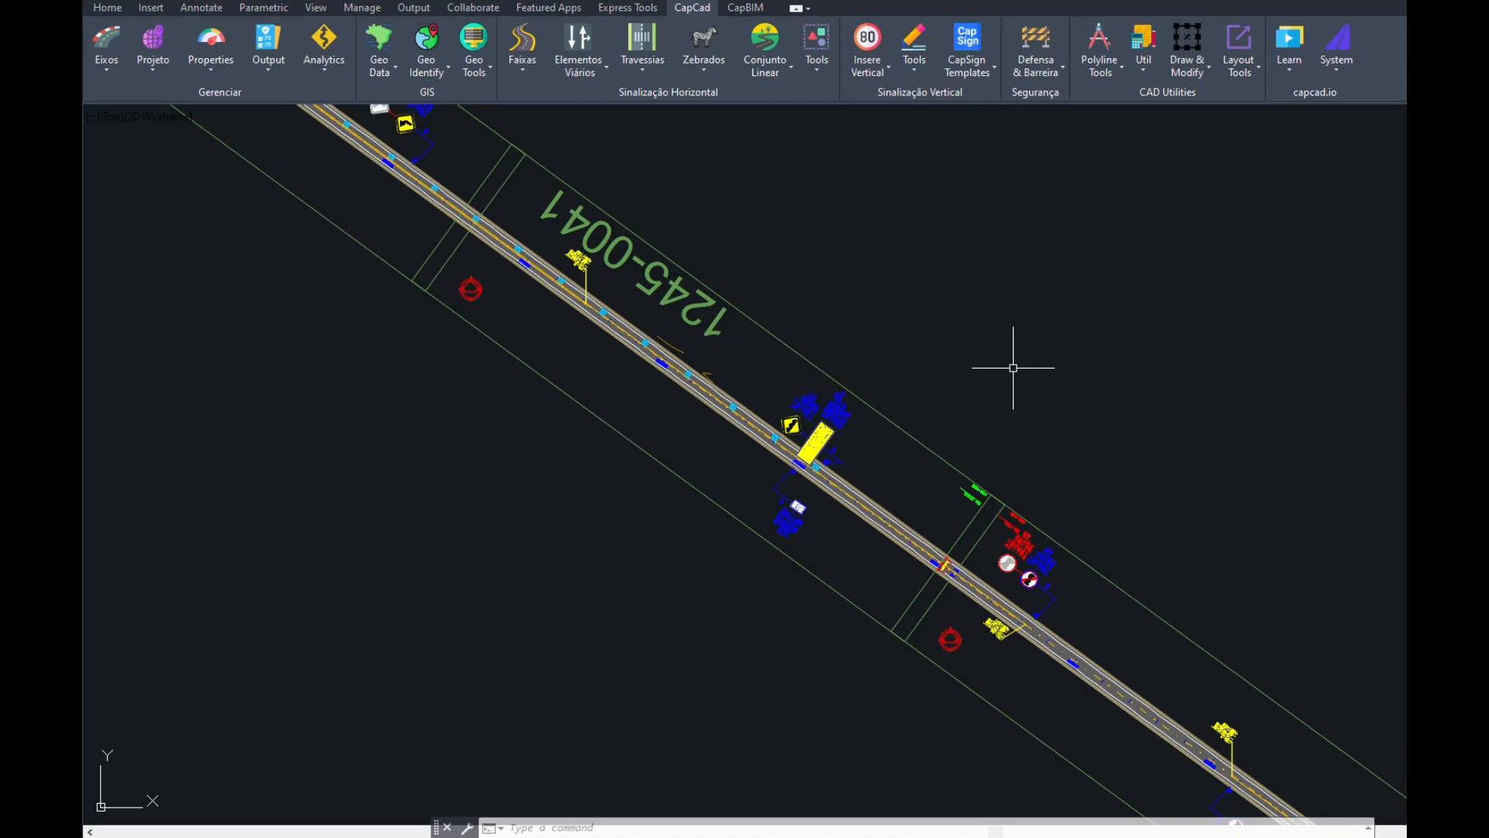
middle_click_drag(1223, 532, 1196, 457)
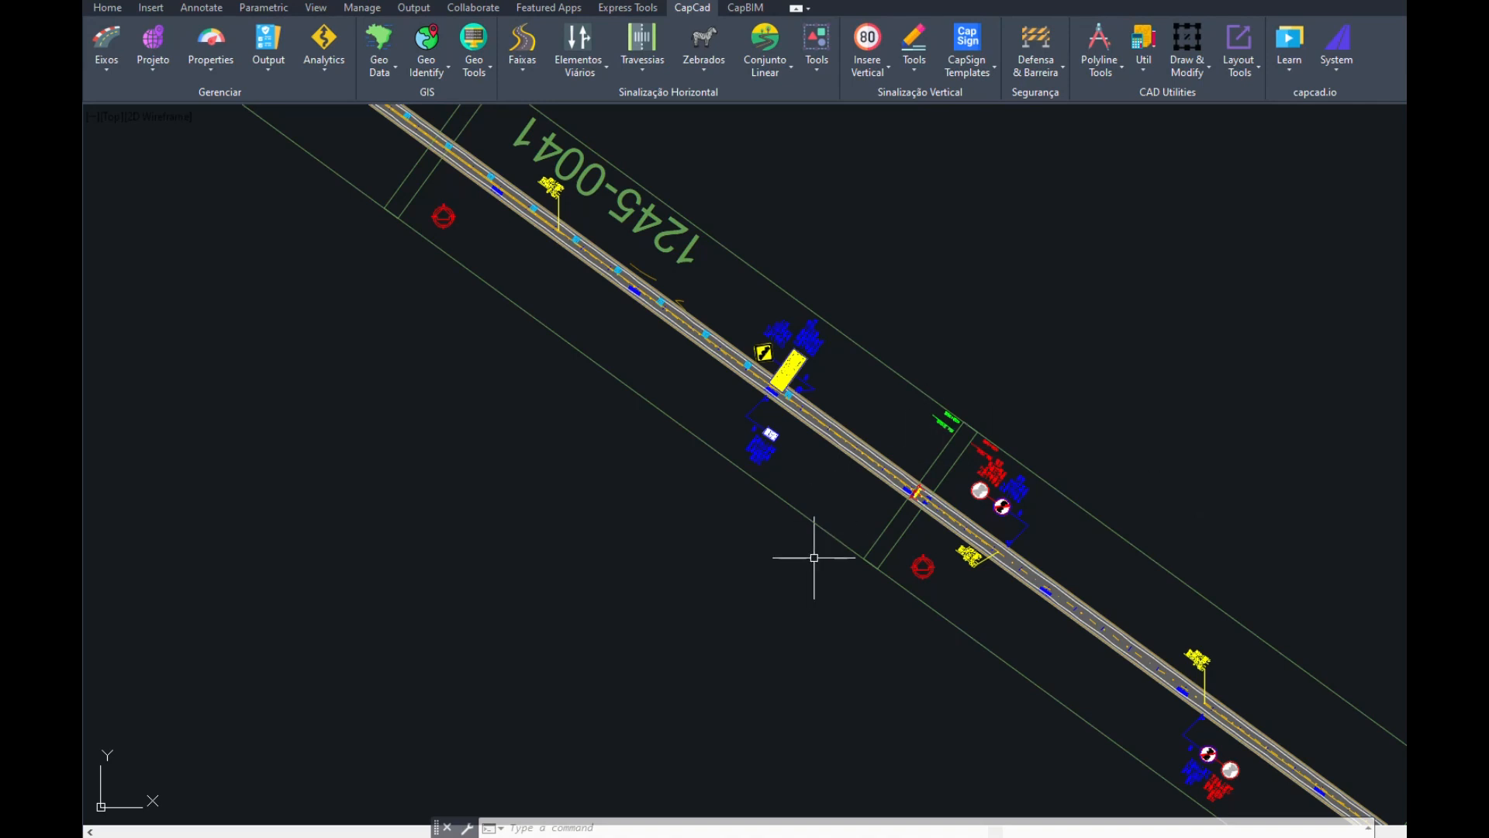
left_click(157, 75)
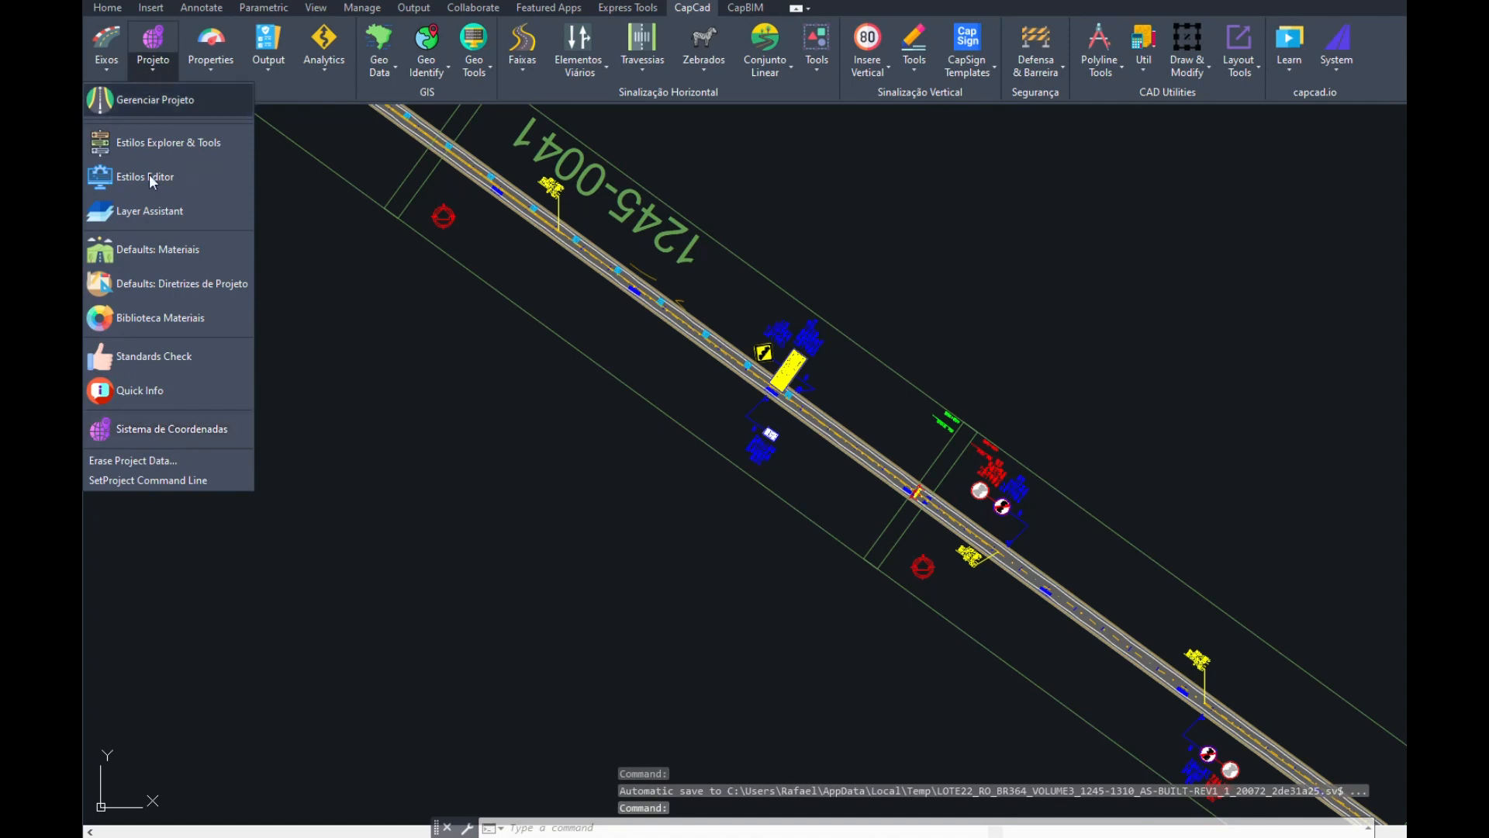
left_click(164, 431)
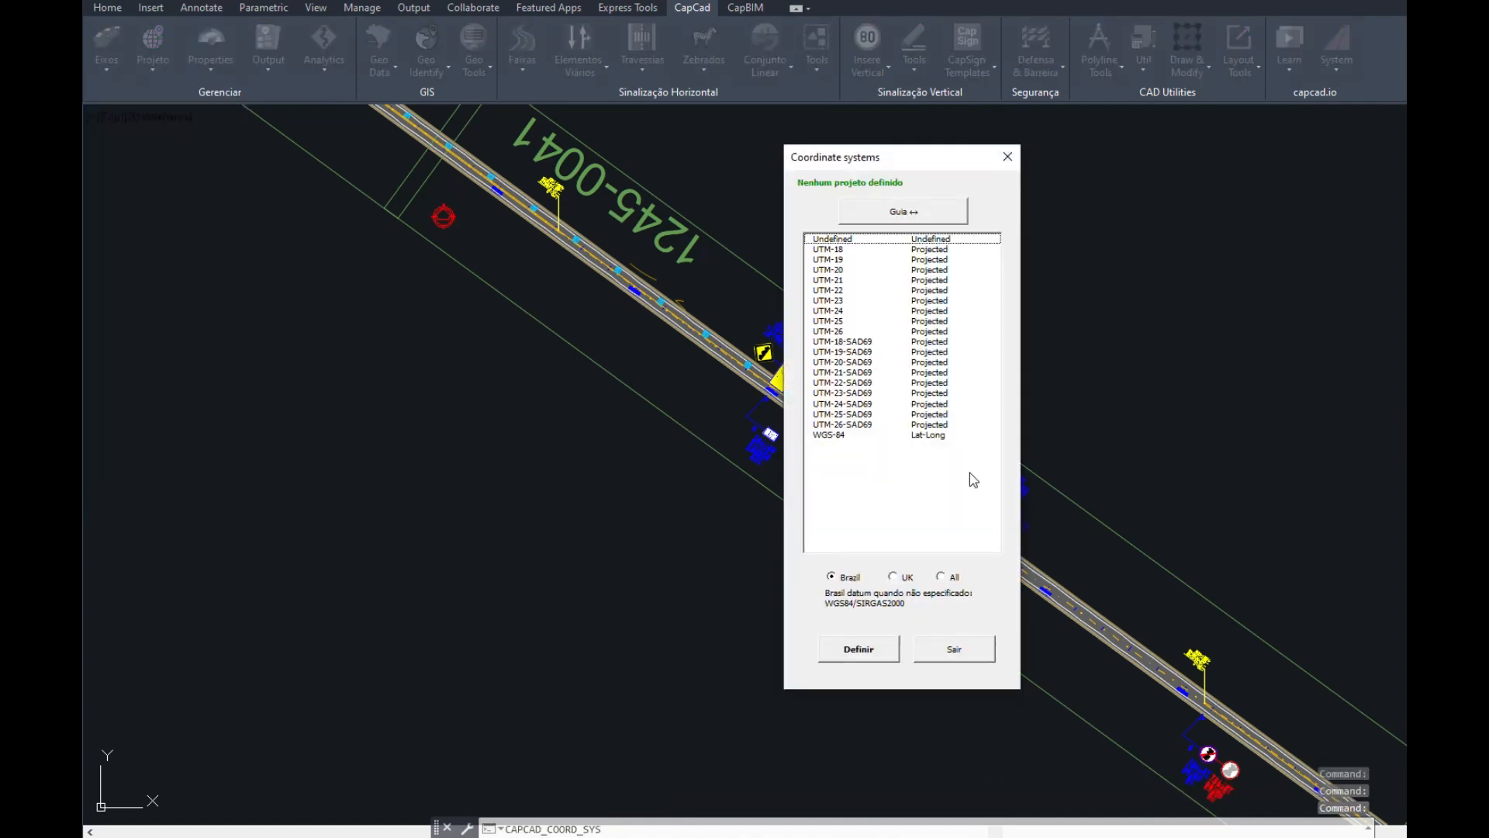
left_click_drag(881, 174, 580, 231)
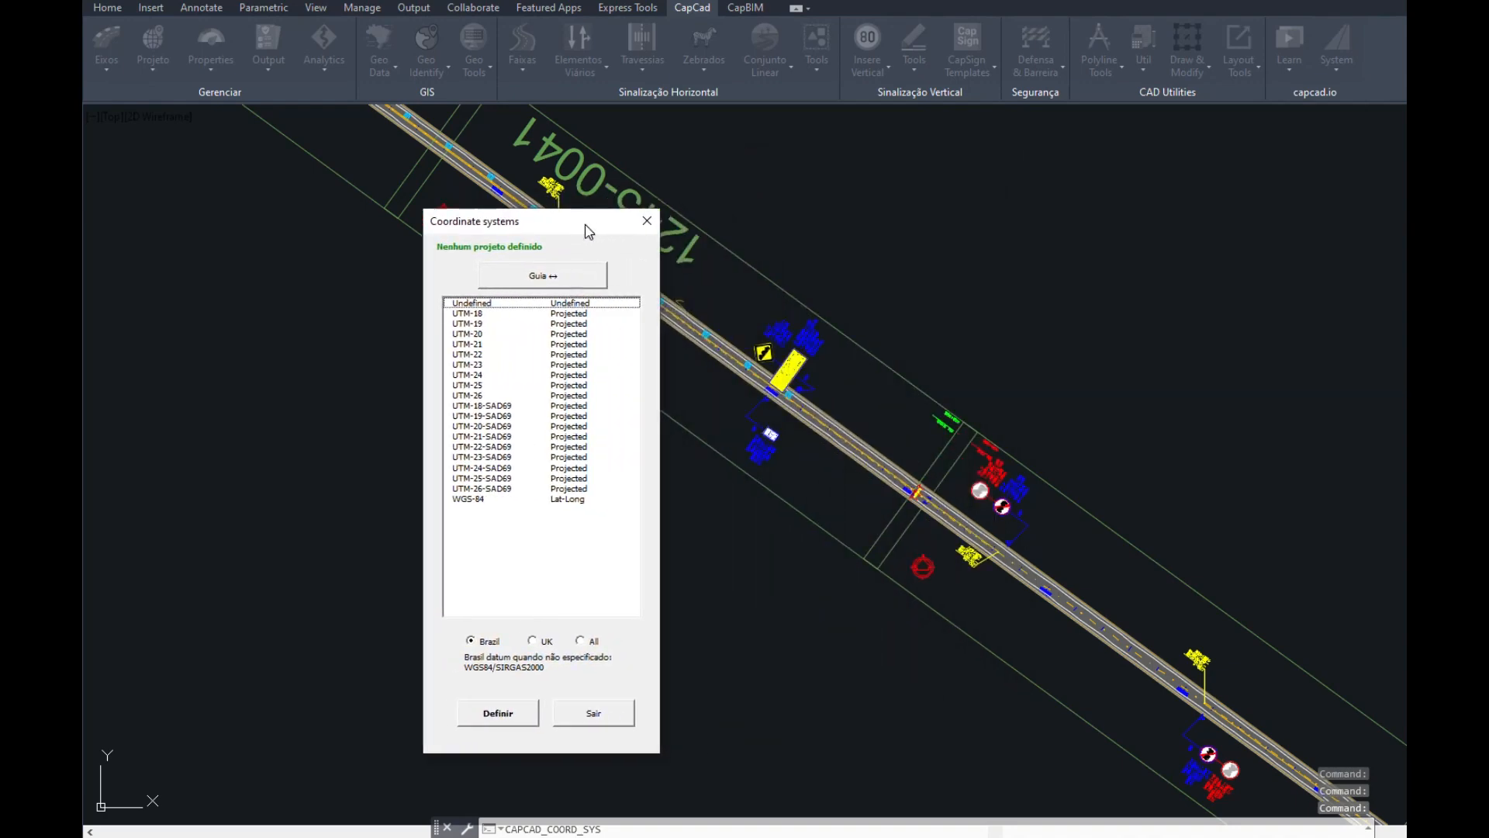
left_click(556, 279)
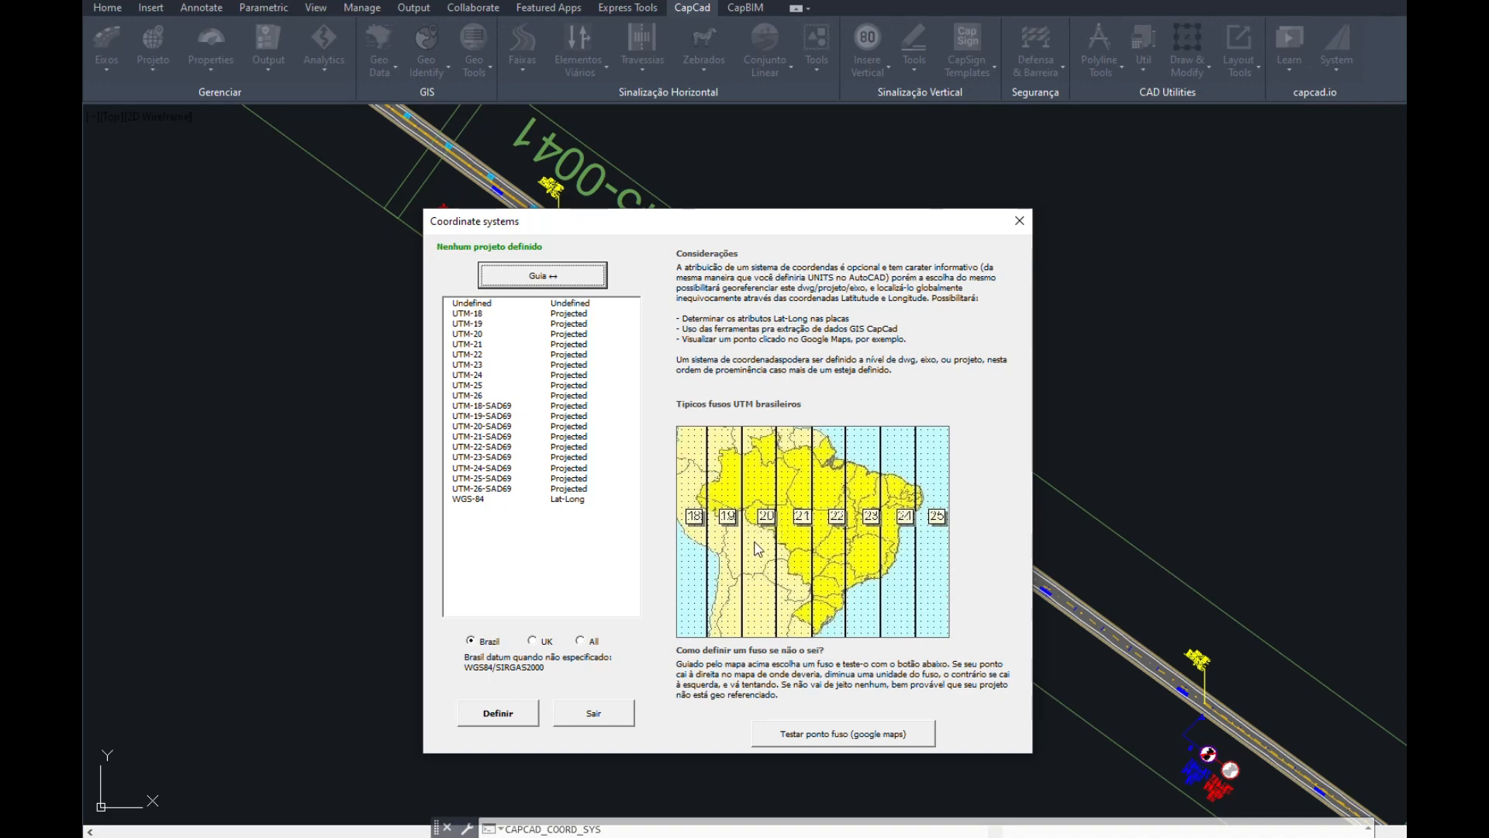
left_click(476, 335)
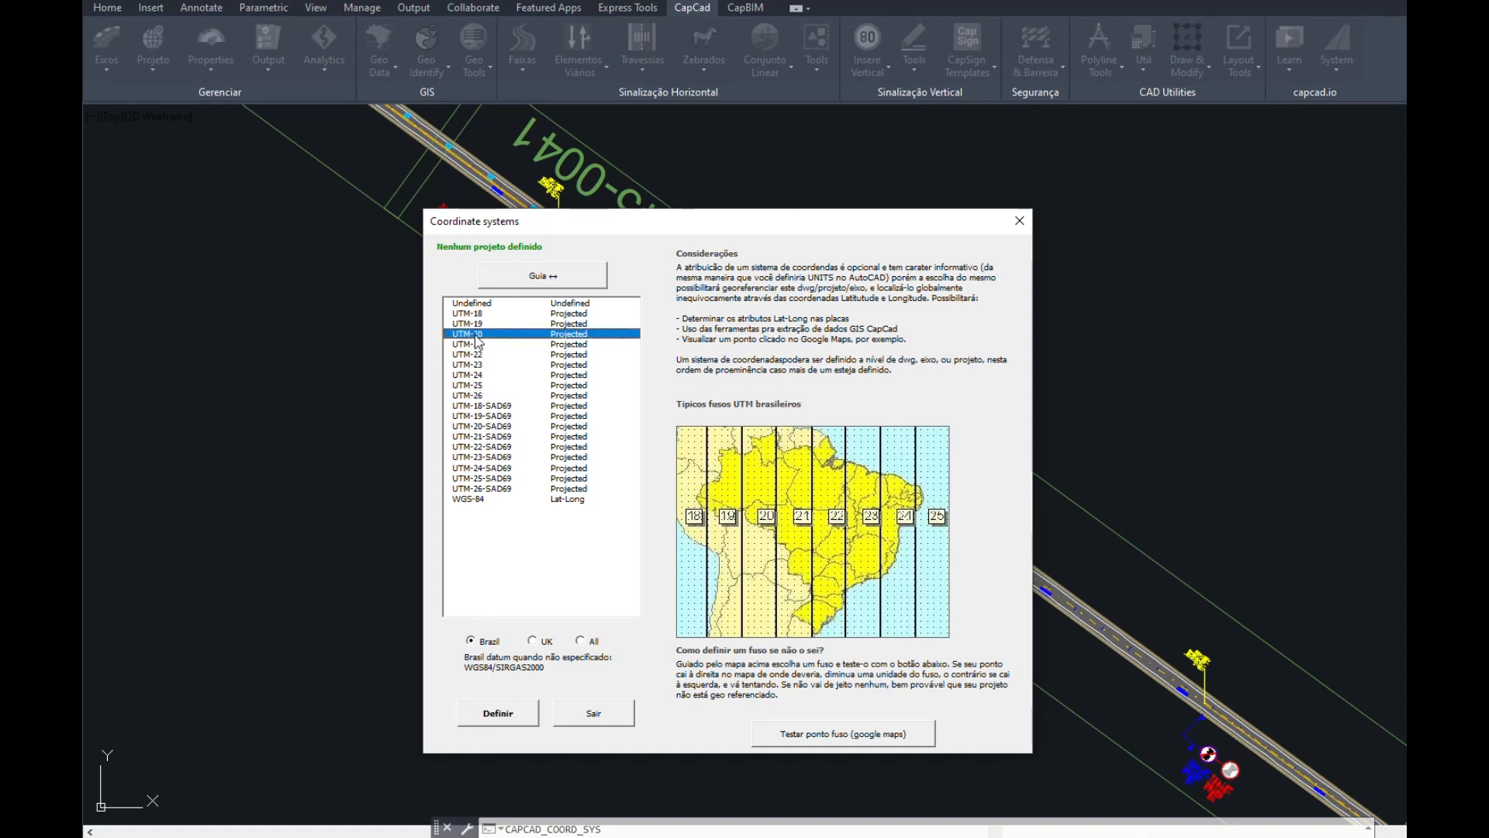
left_click(496, 719)
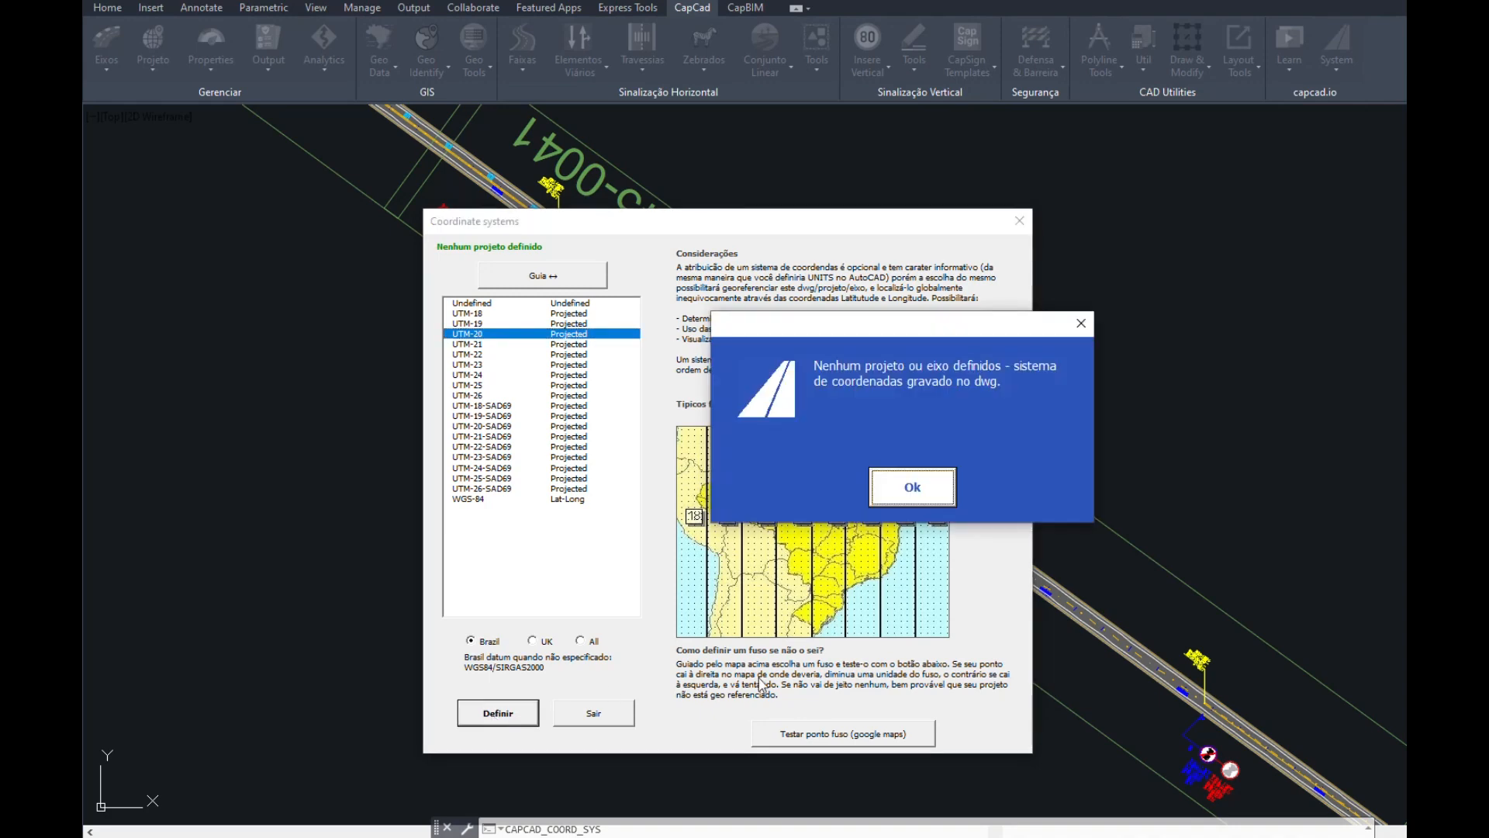
left_click(935, 492)
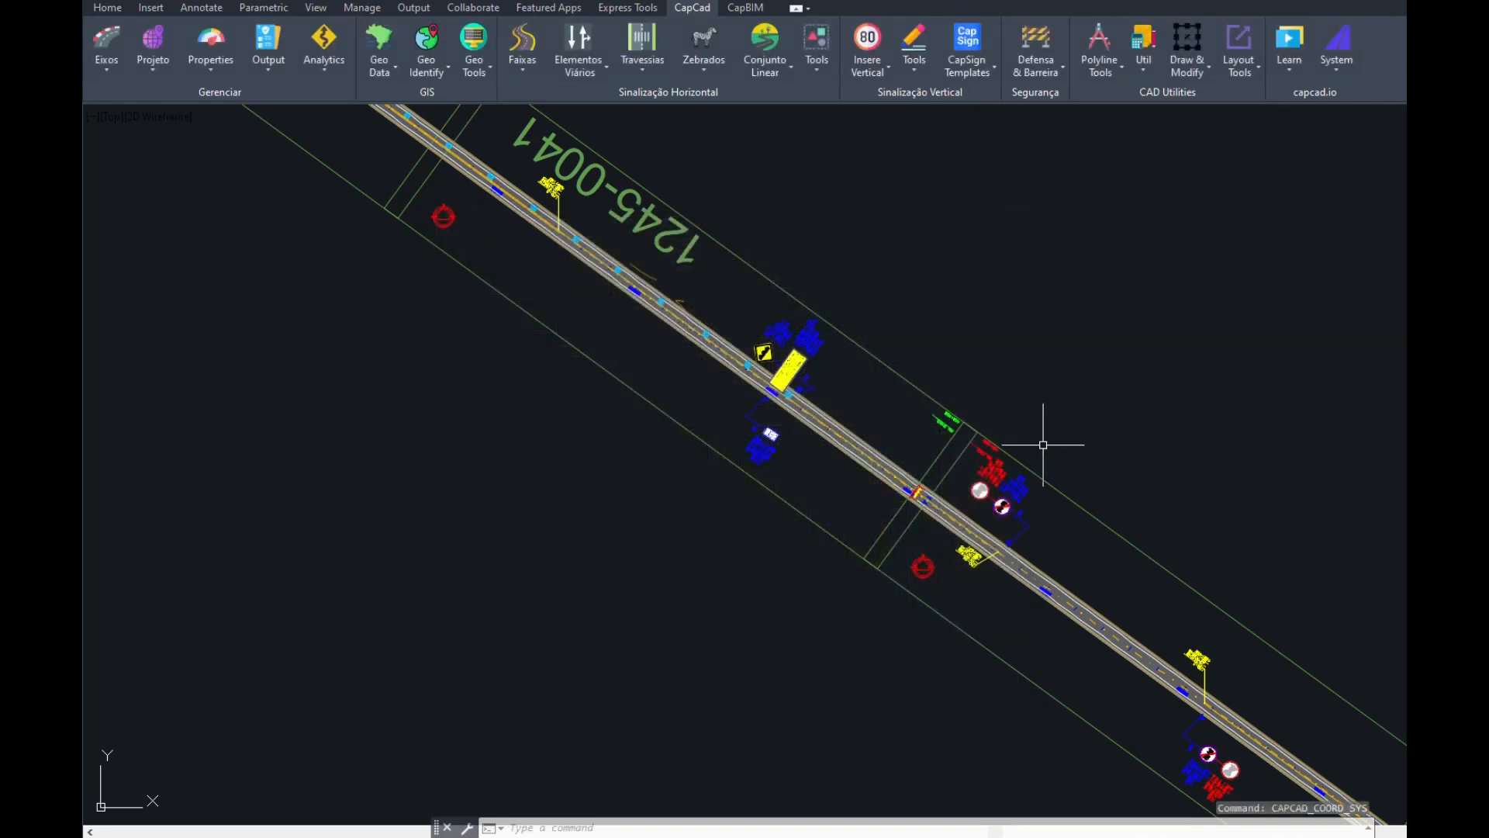
- Start the point coordinate conversion and pick the location of the no-overtaking sign at the road's edge
left_click(439, 72)
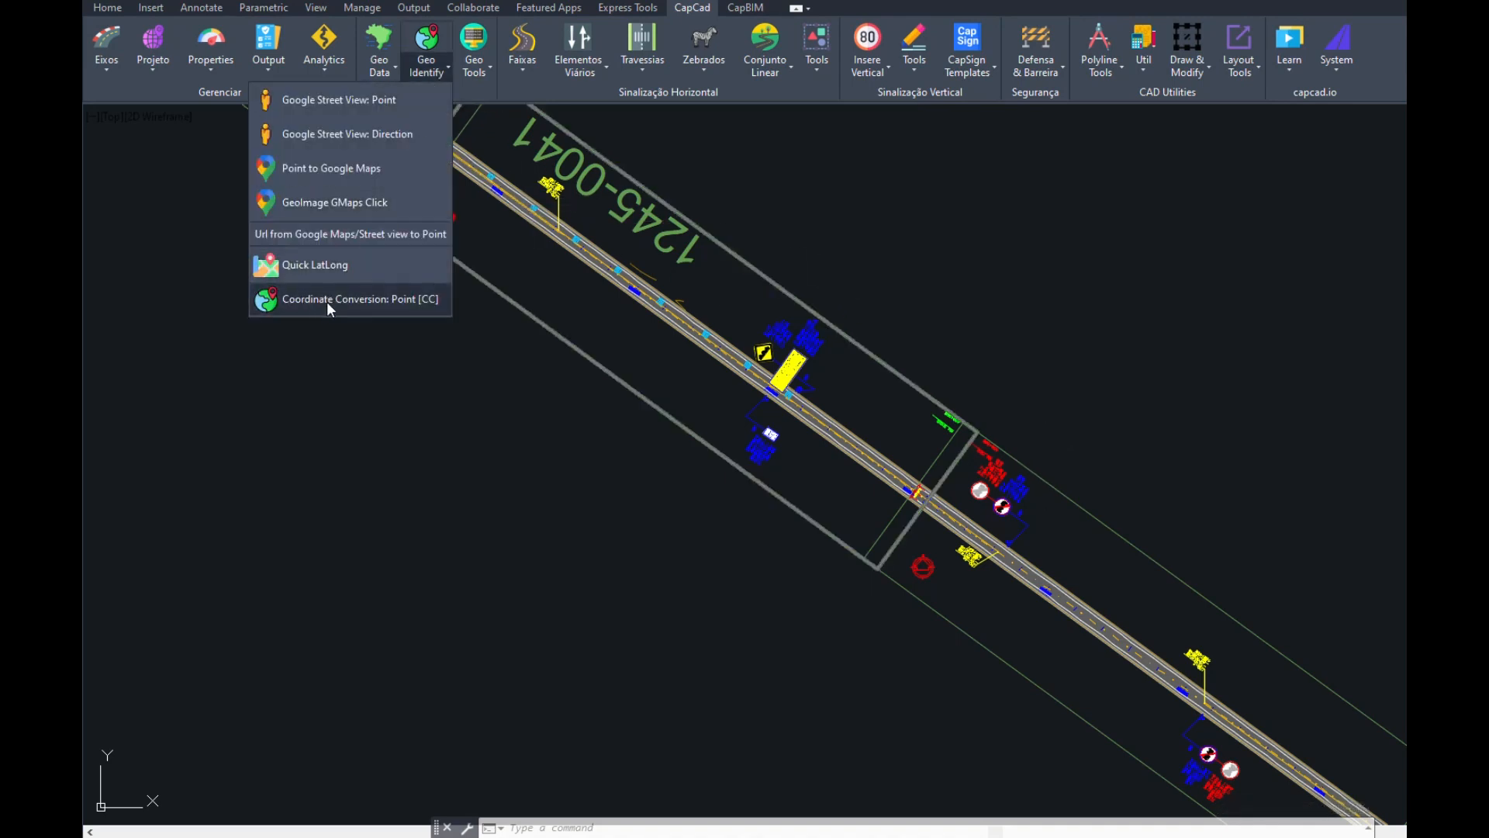
left_click(379, 299)
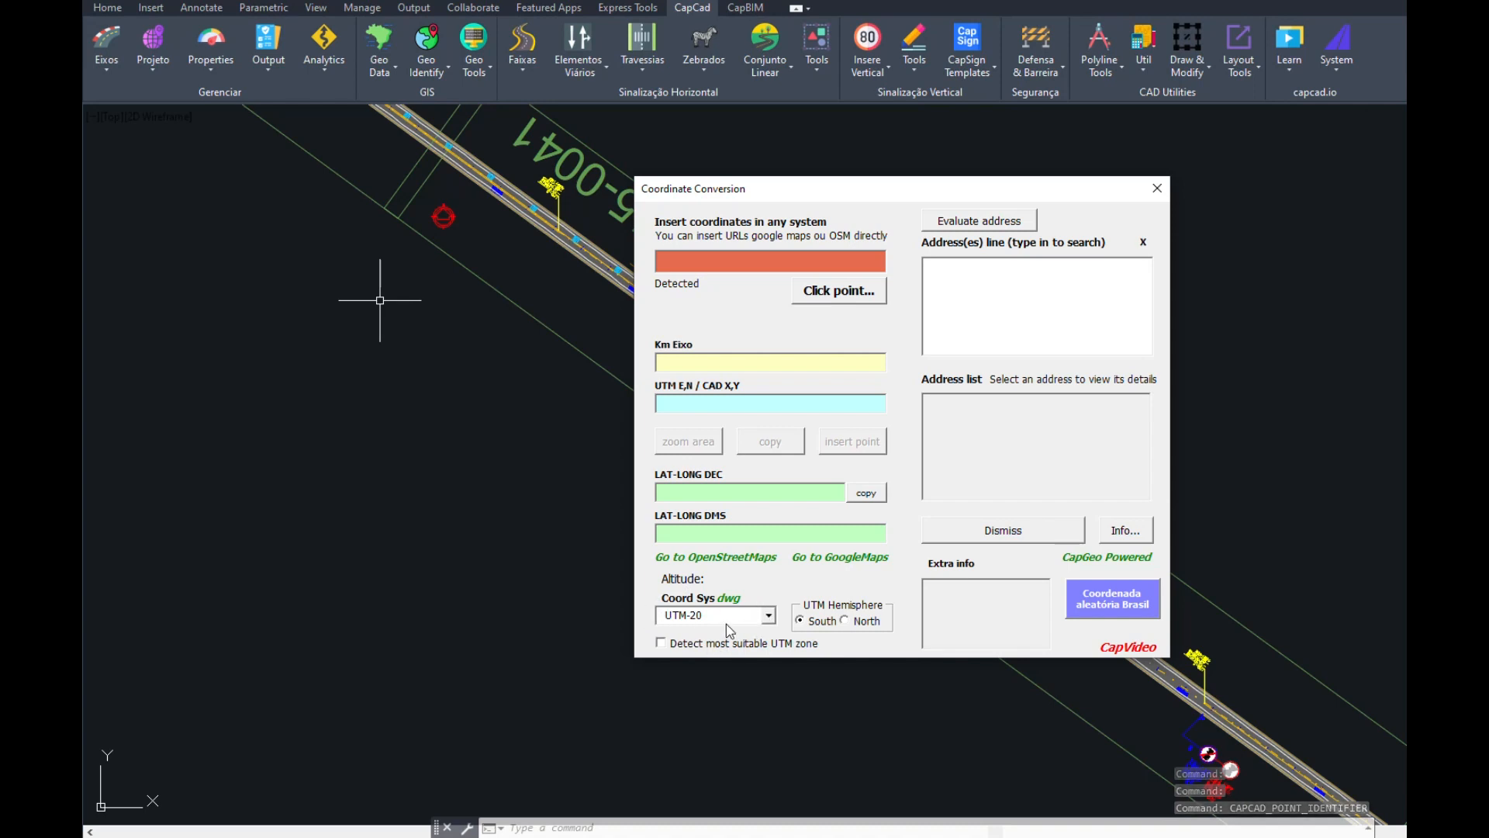
left_click(850, 294)
scroll(1057, 621, "up", 5)
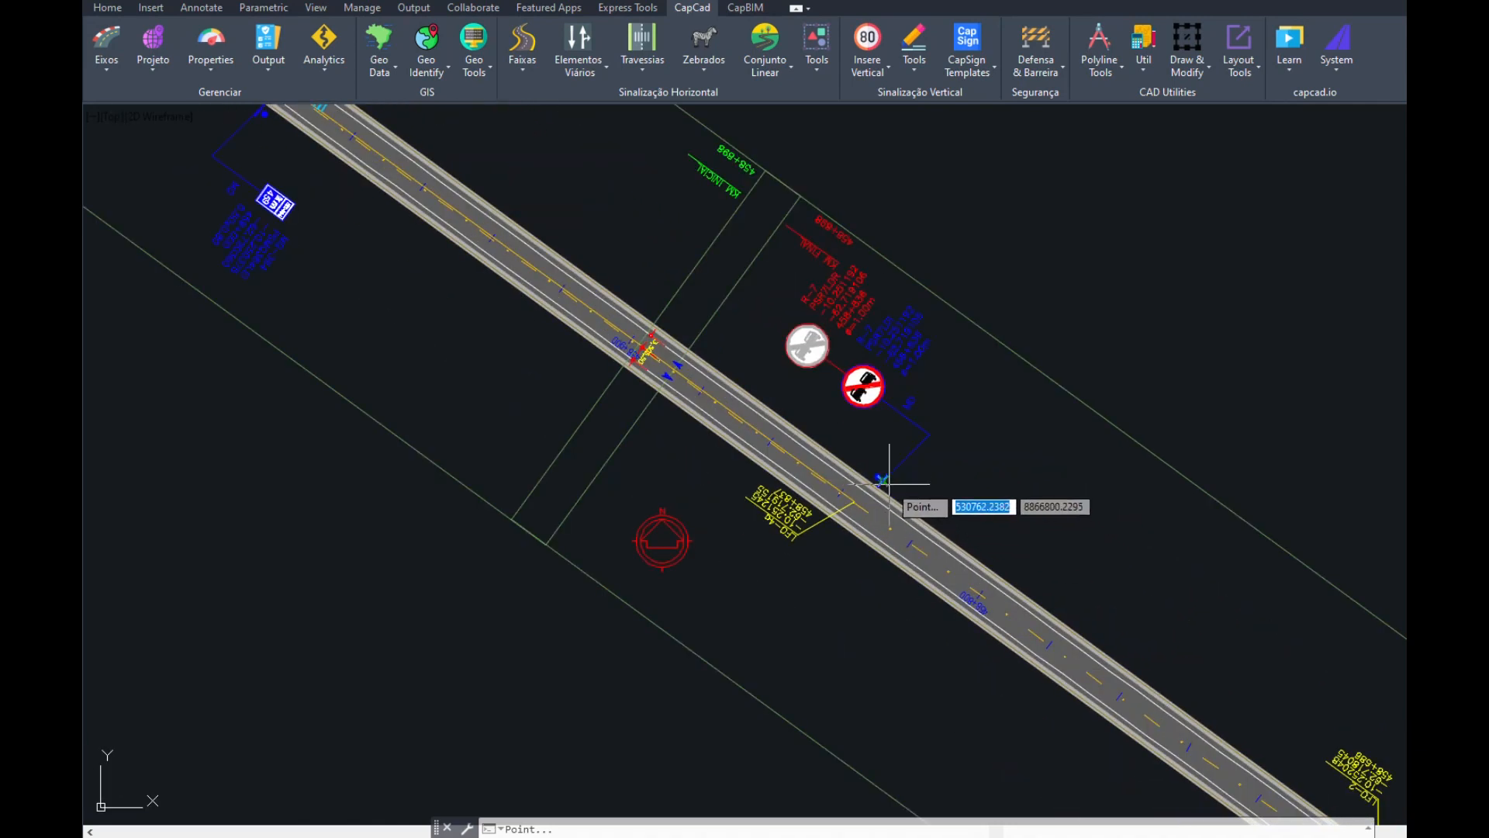
left_click(889, 483)
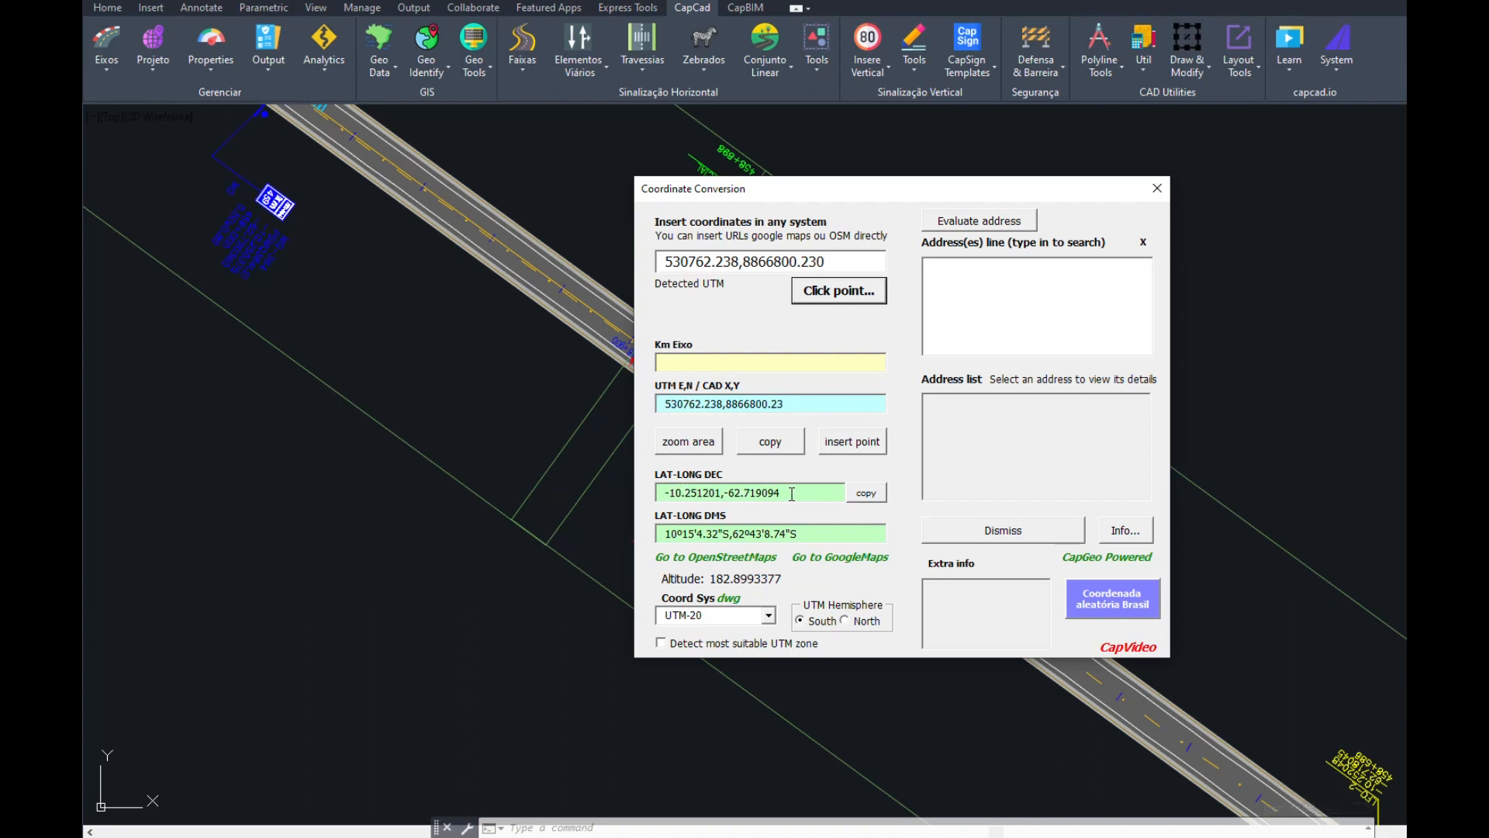
- Copy the point's decimal lat-long, -10.251201,-62.719094, switch to Google Earth and search for it
left_click_drag(804, 492, 651, 501)
key("ctrl+c")
left_click(746, 835)
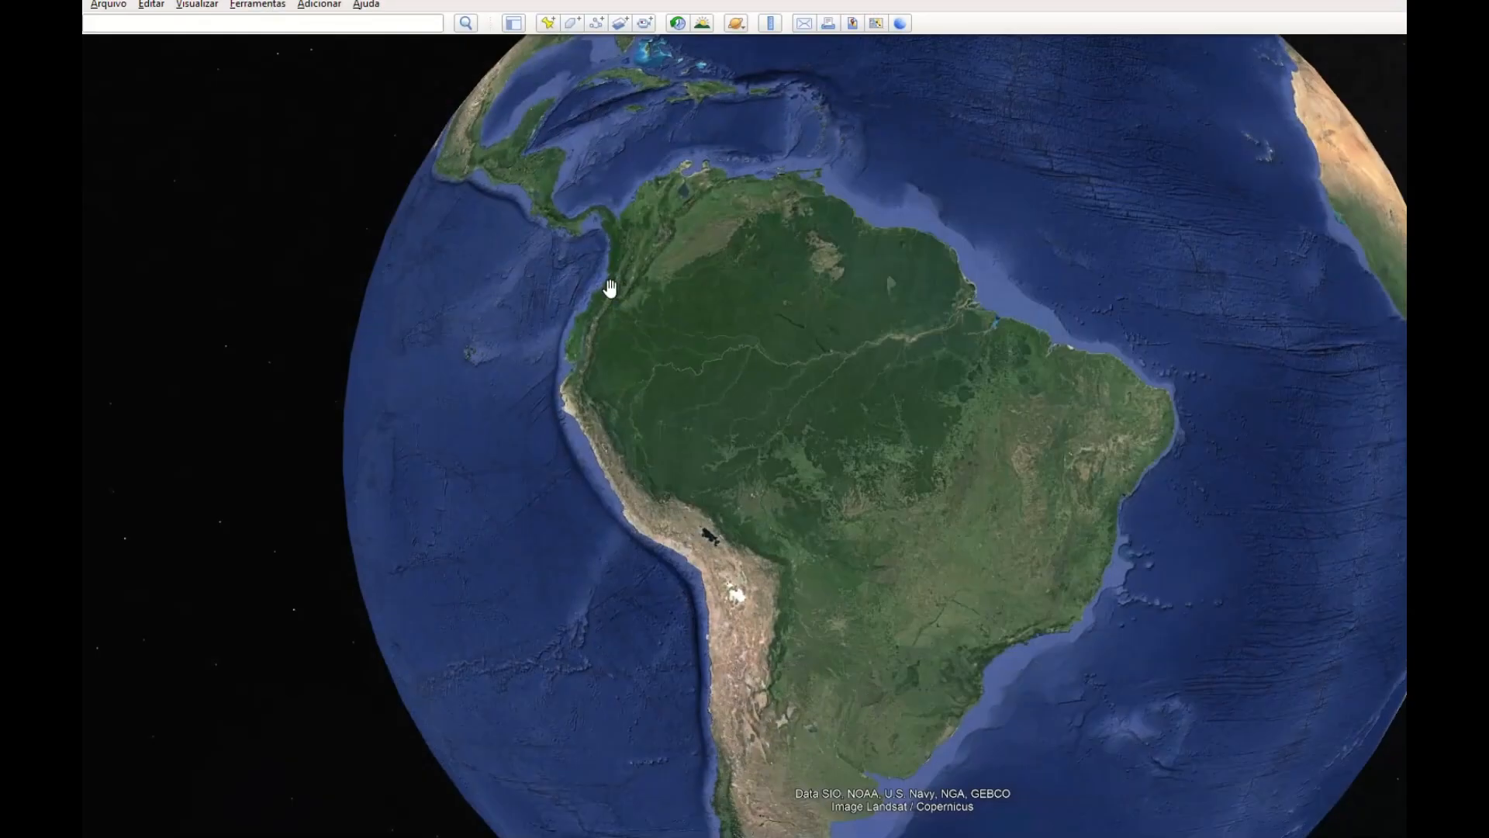
left_click(206, 25)
key("ctrl+v")
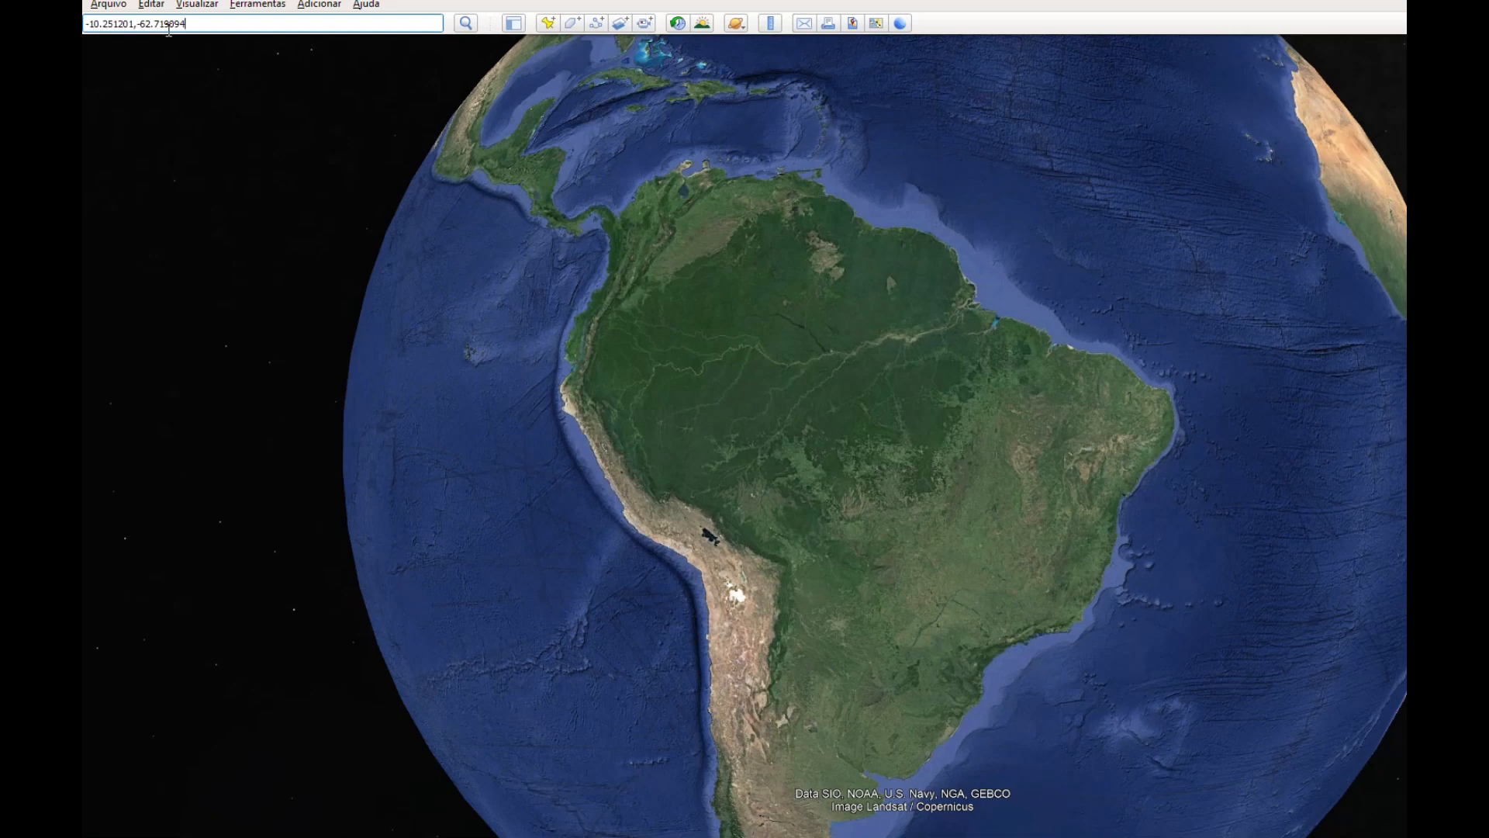
left_click(465, 23)
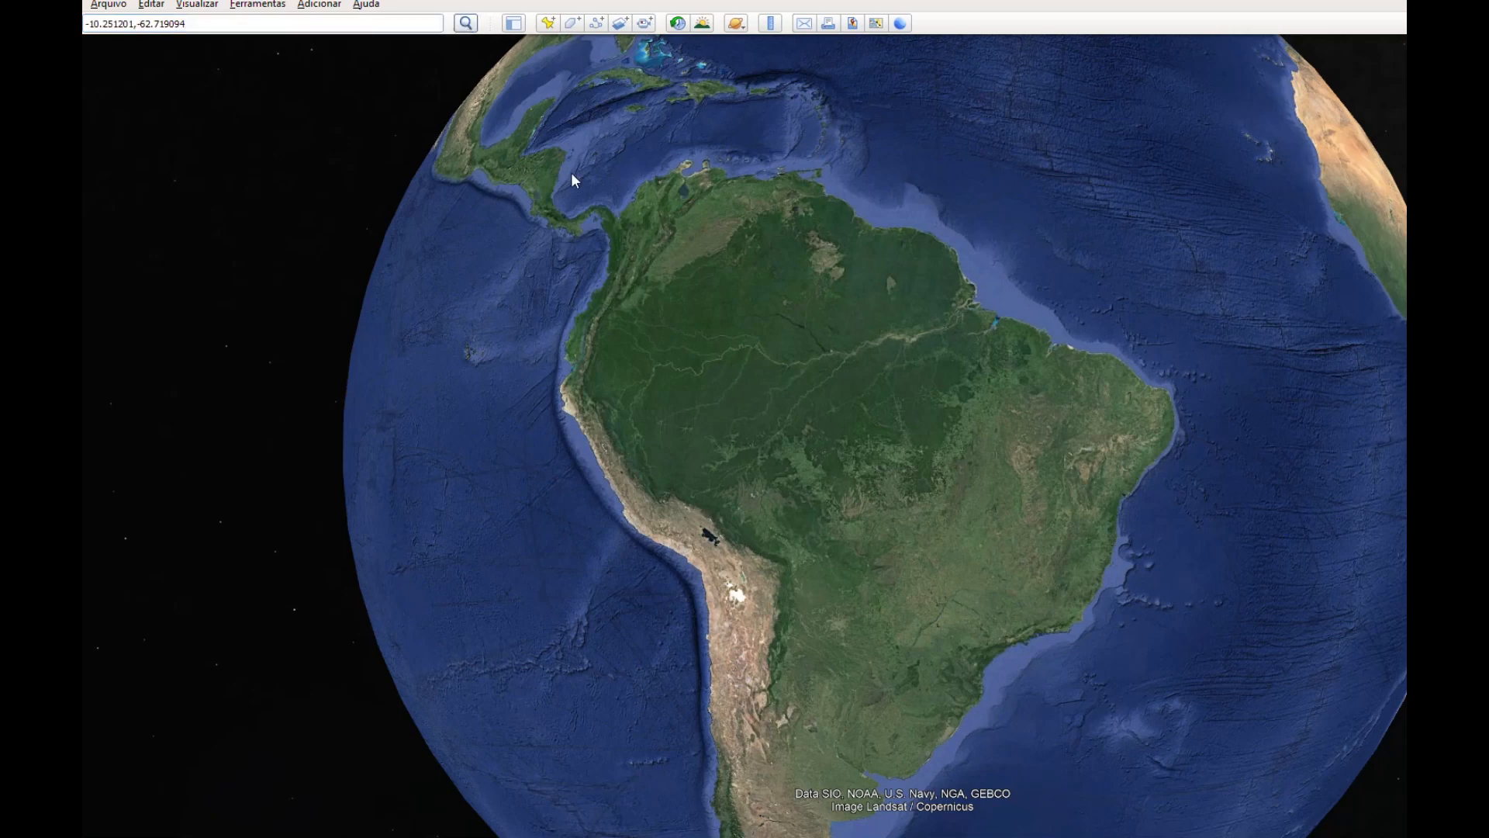
- Enter street-level view at the found coordinates and look along the road for the no-overtaking sign
scroll(922, 465, "up", 5)
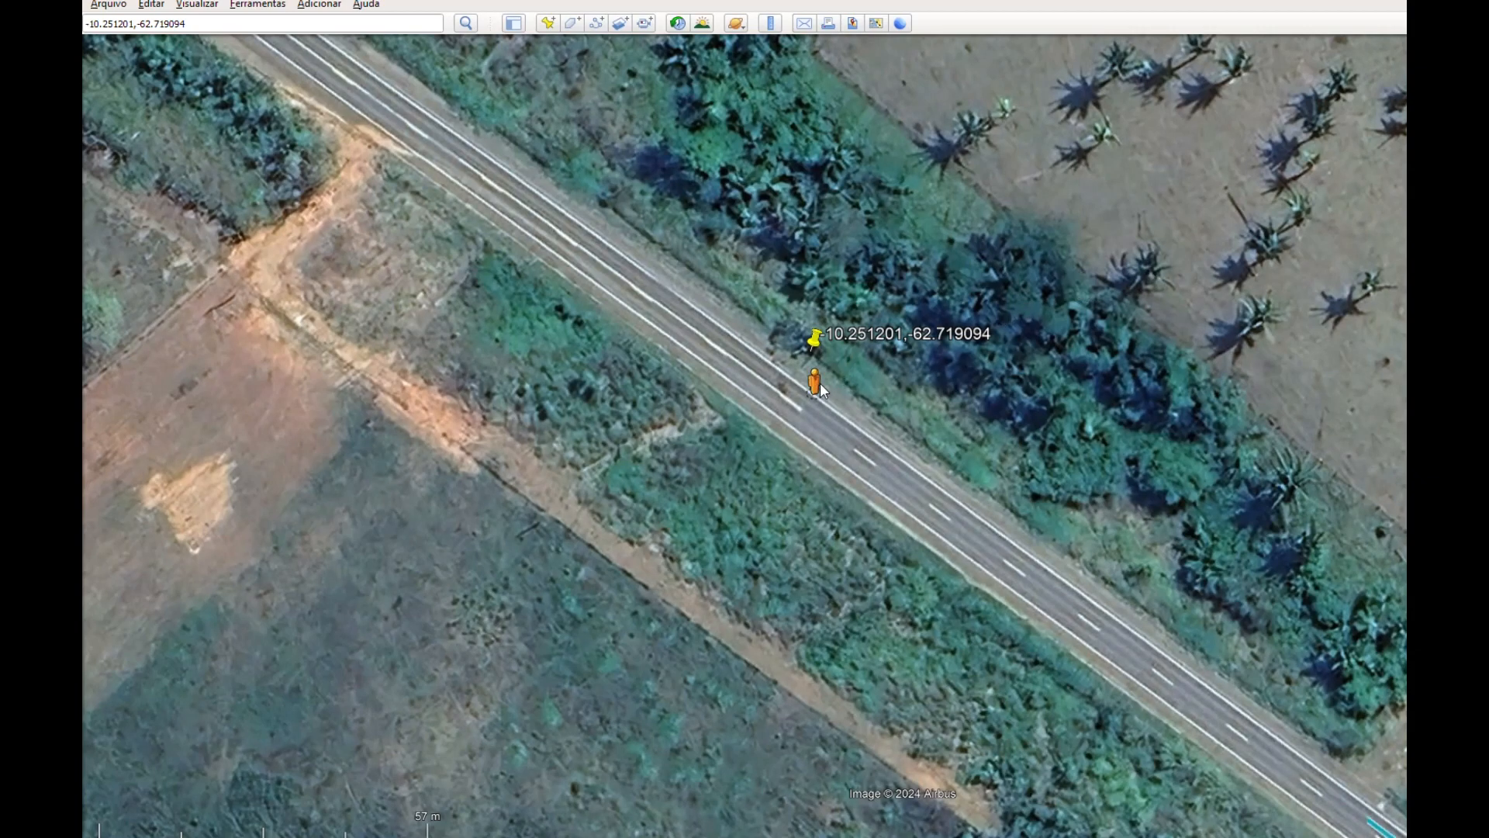
scroll(815, 398, "up", 2)
scroll(806, 423, "up", 2)
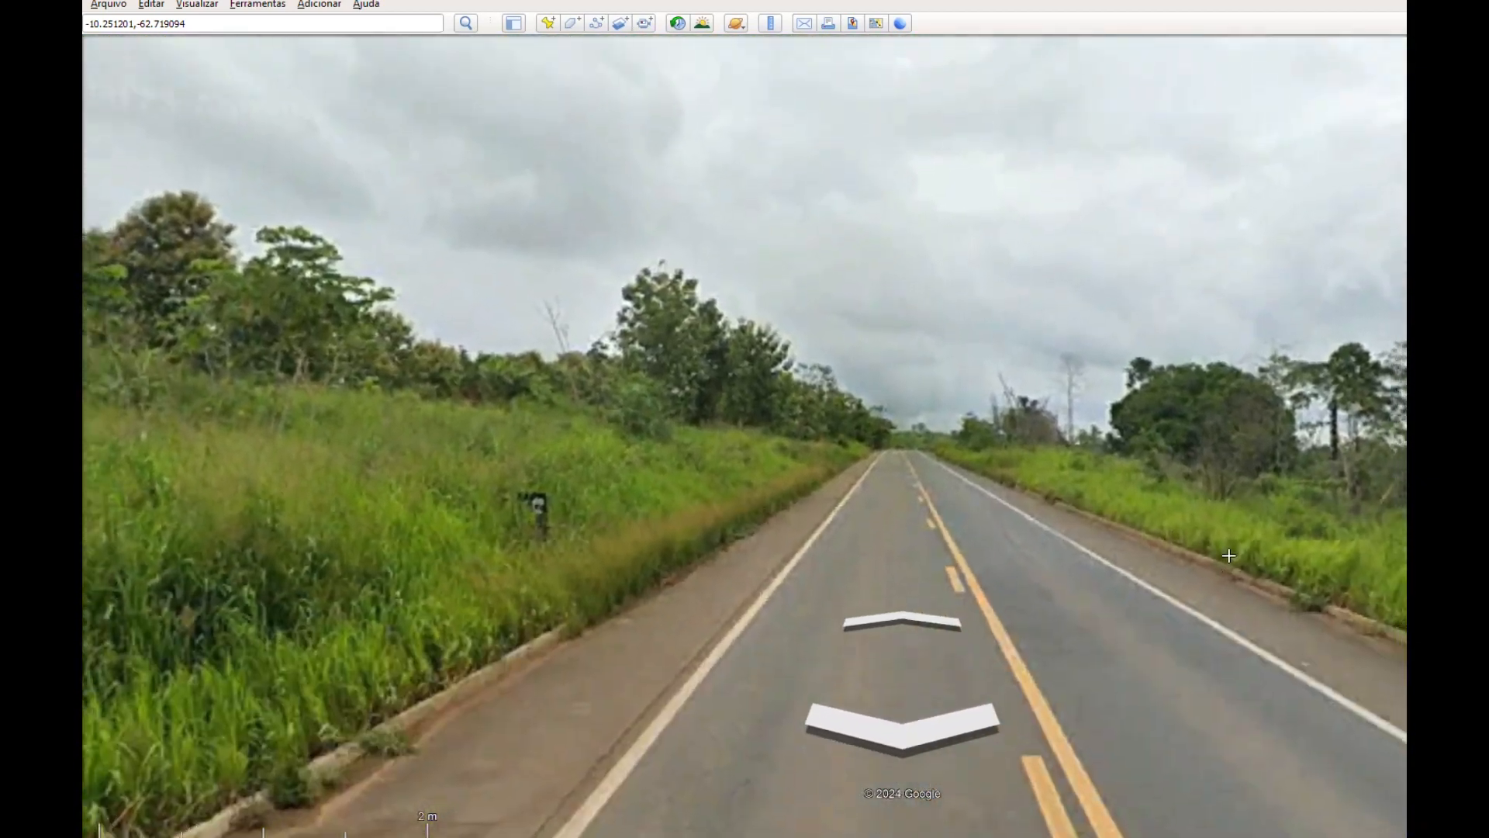
left_click_drag(1228, 556, 883, 380)
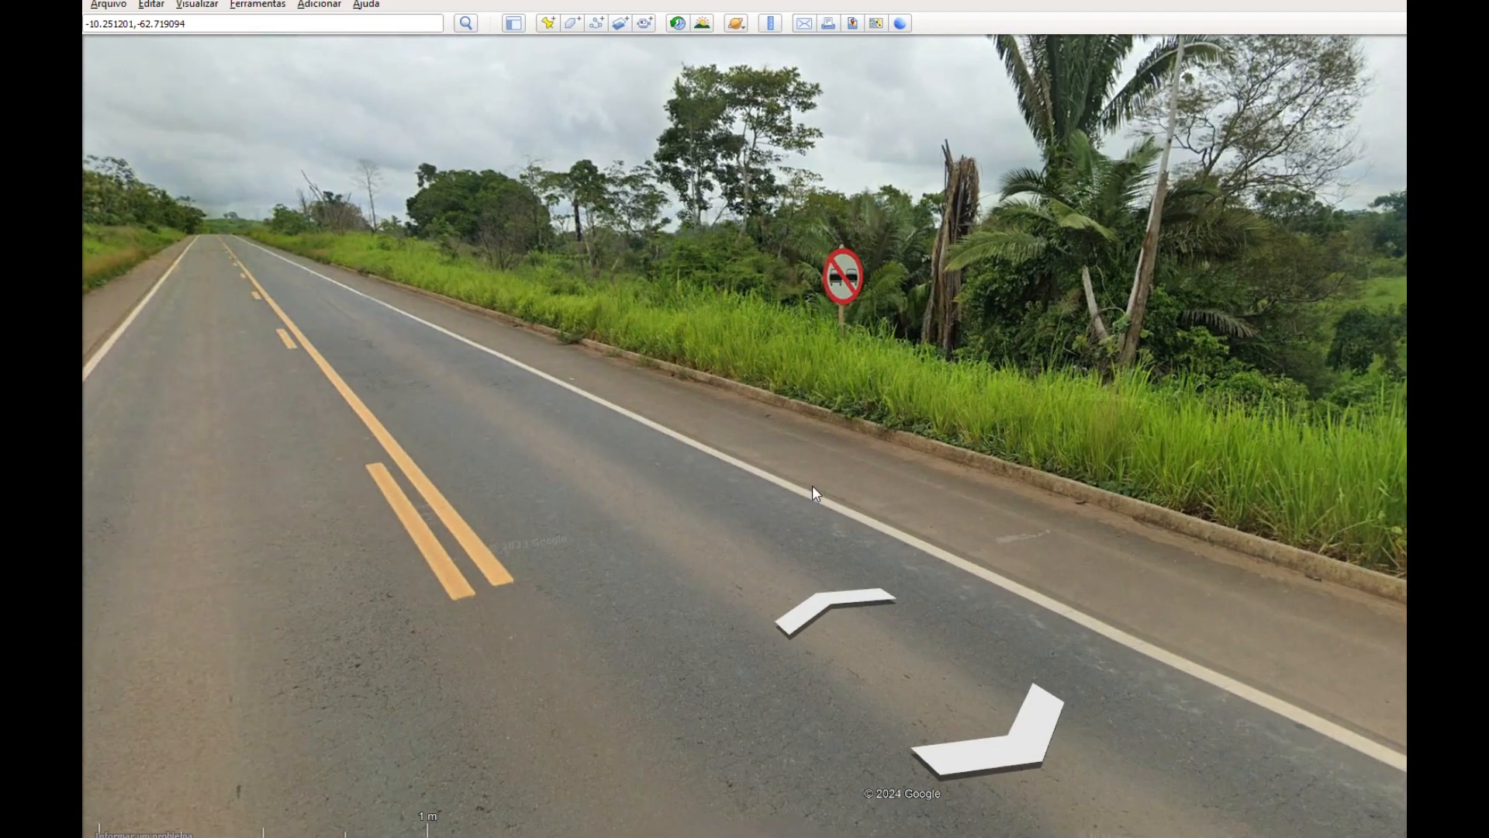
left_click_drag(653, 502, 857, 500)
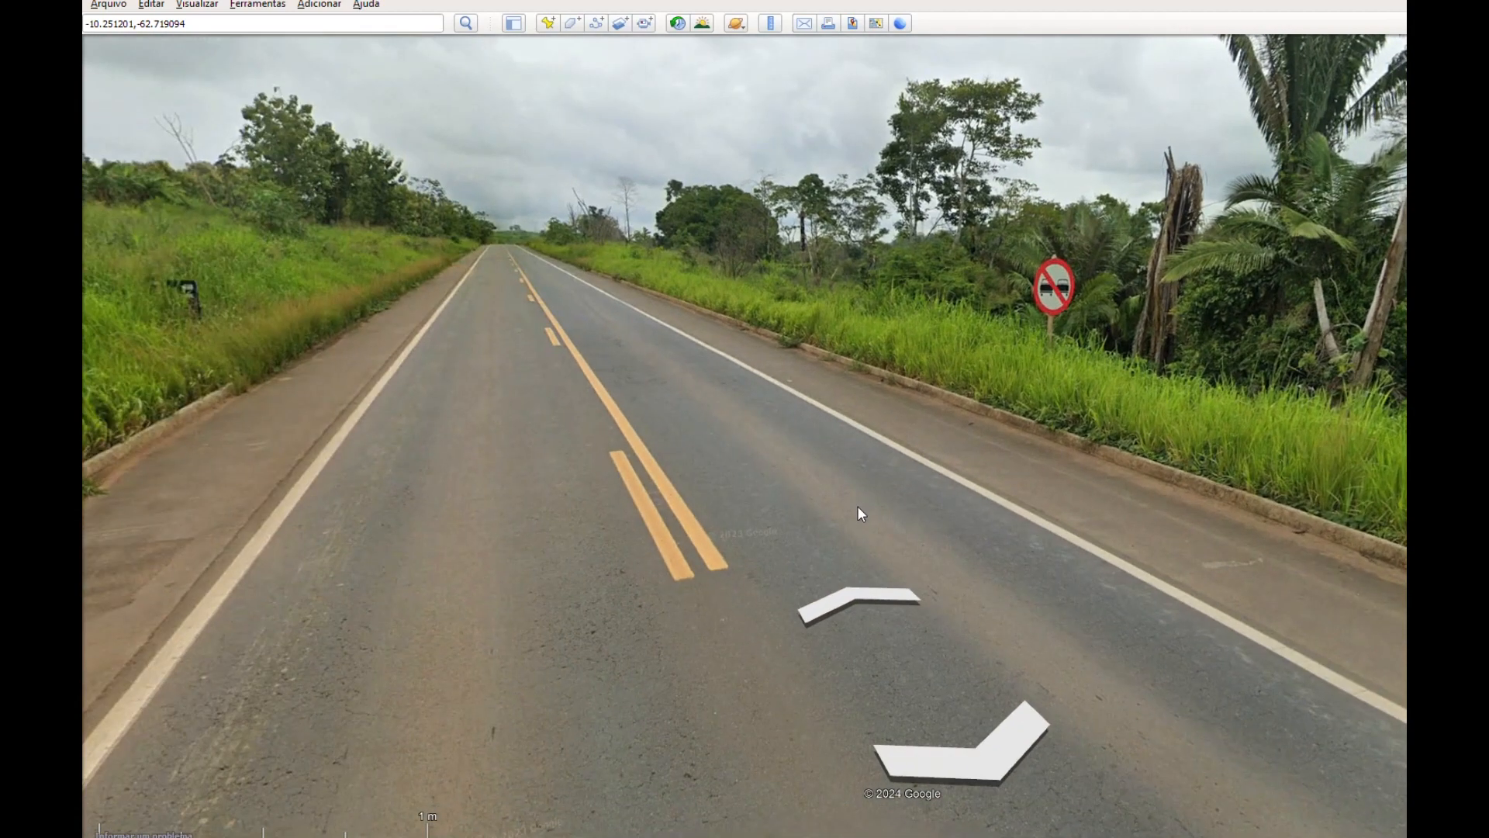
left_click(858, 511)
- Examine the roadside verge from neighbouring street-level positions to locate the post beside the road
left_click_drag(1220, 472, 505, 439)
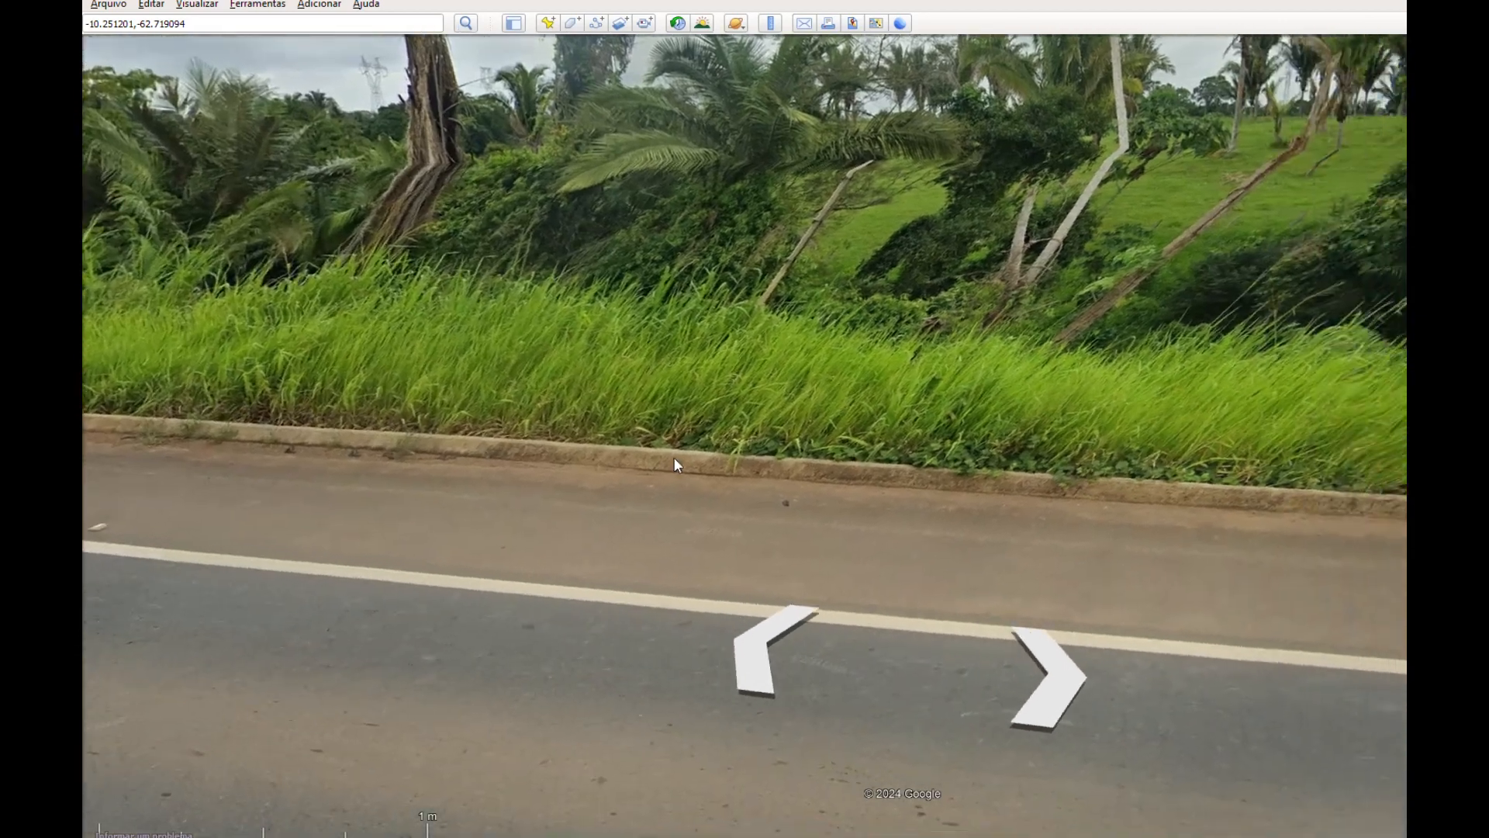
left_click_drag(1125, 453, 815, 487)
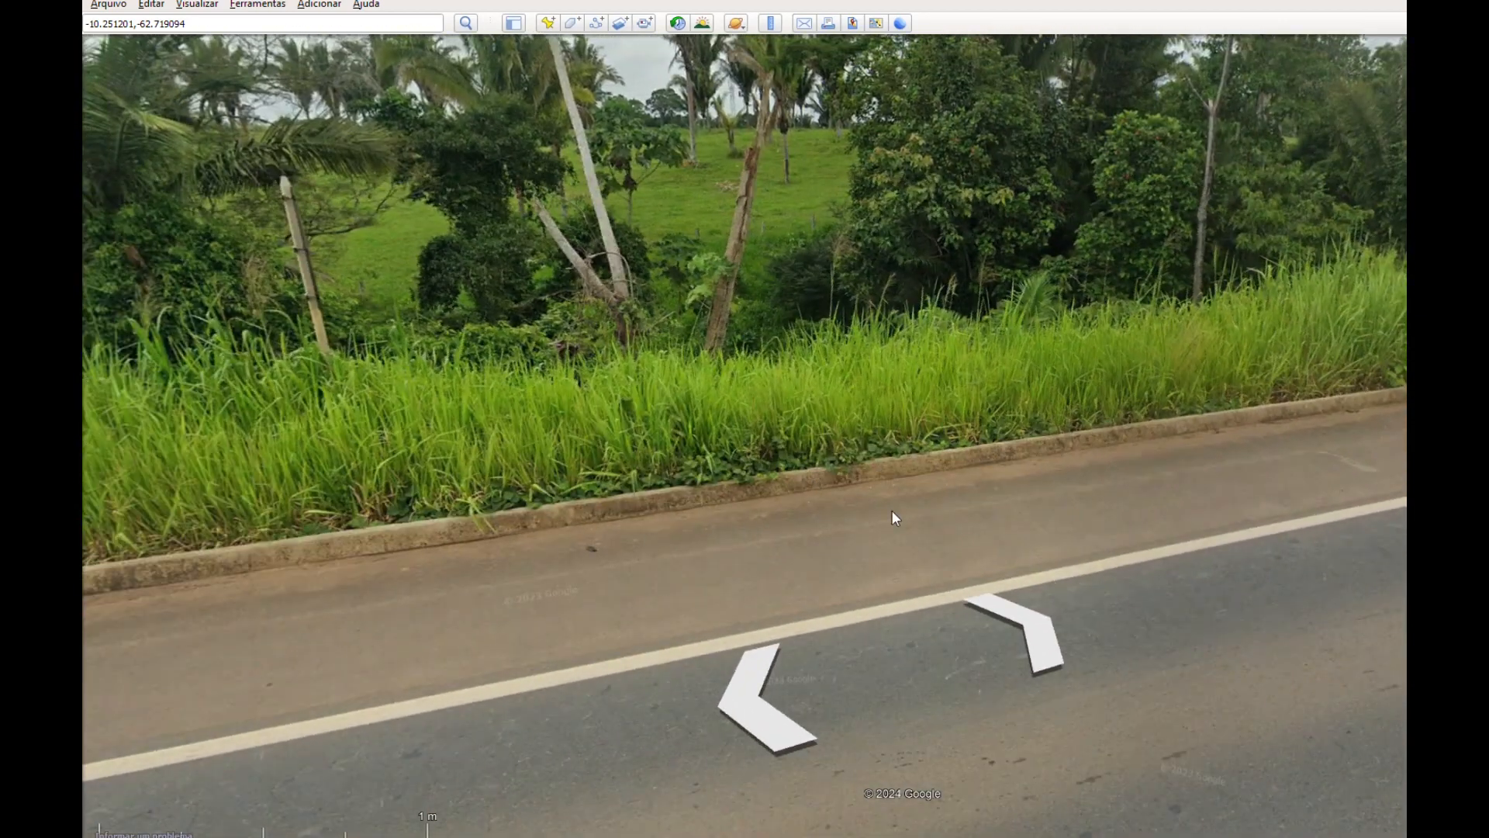
left_click(1226, 552)
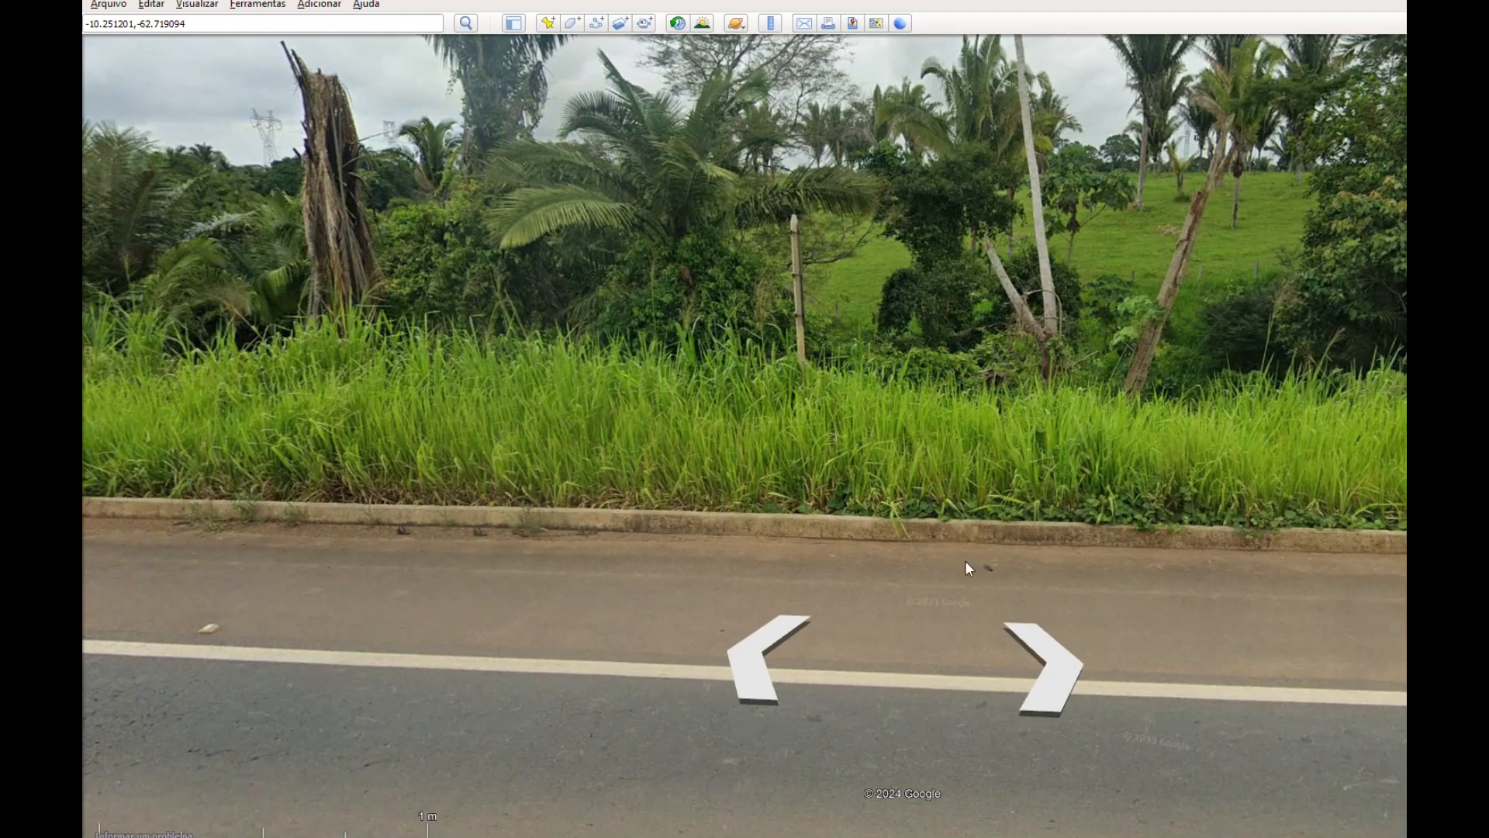
left_click(1063, 691)
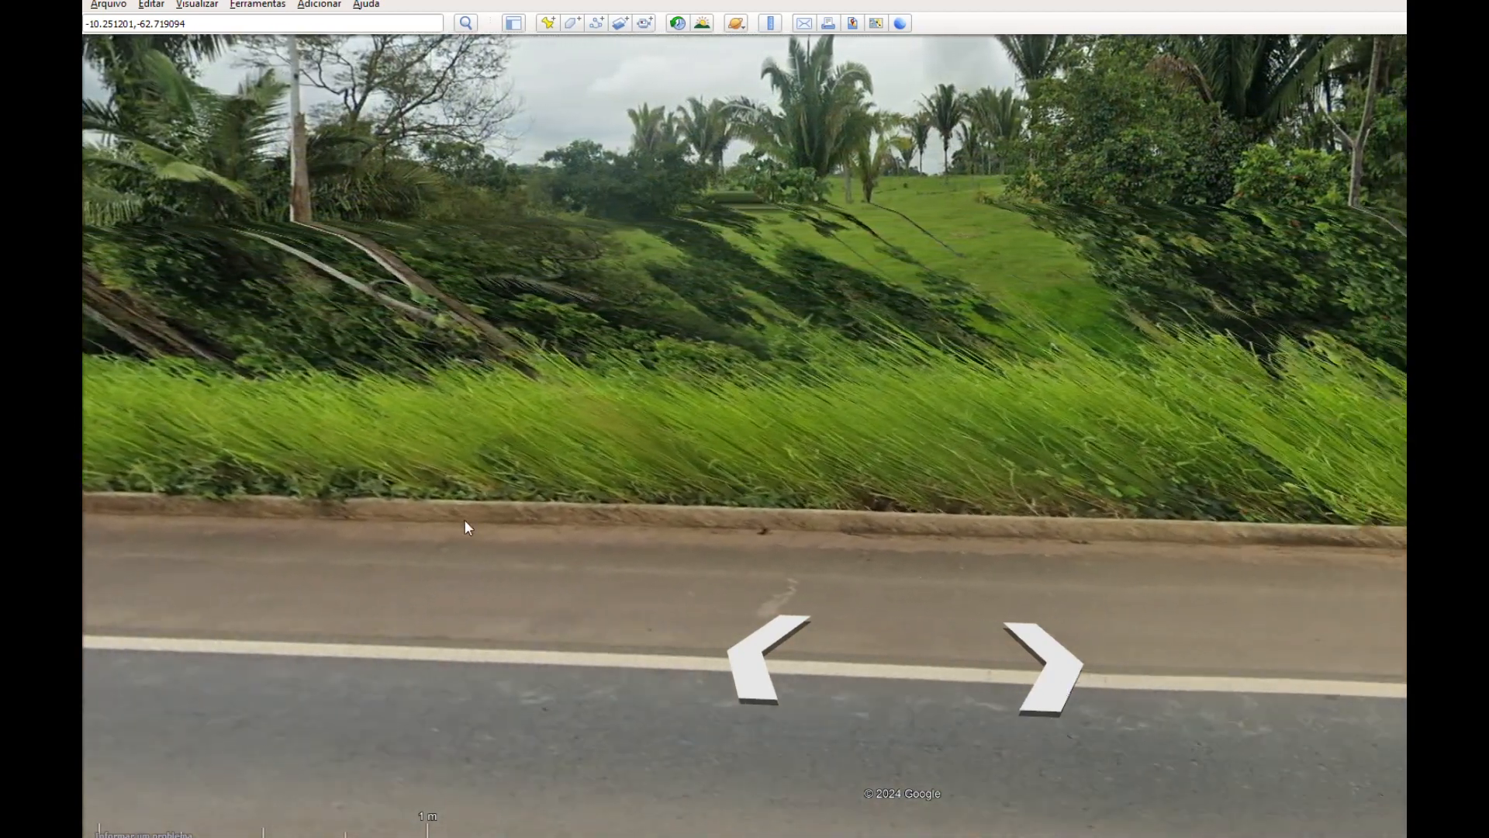
left_click_drag(464, 521, 1253, 601)
left_click(732, 481)
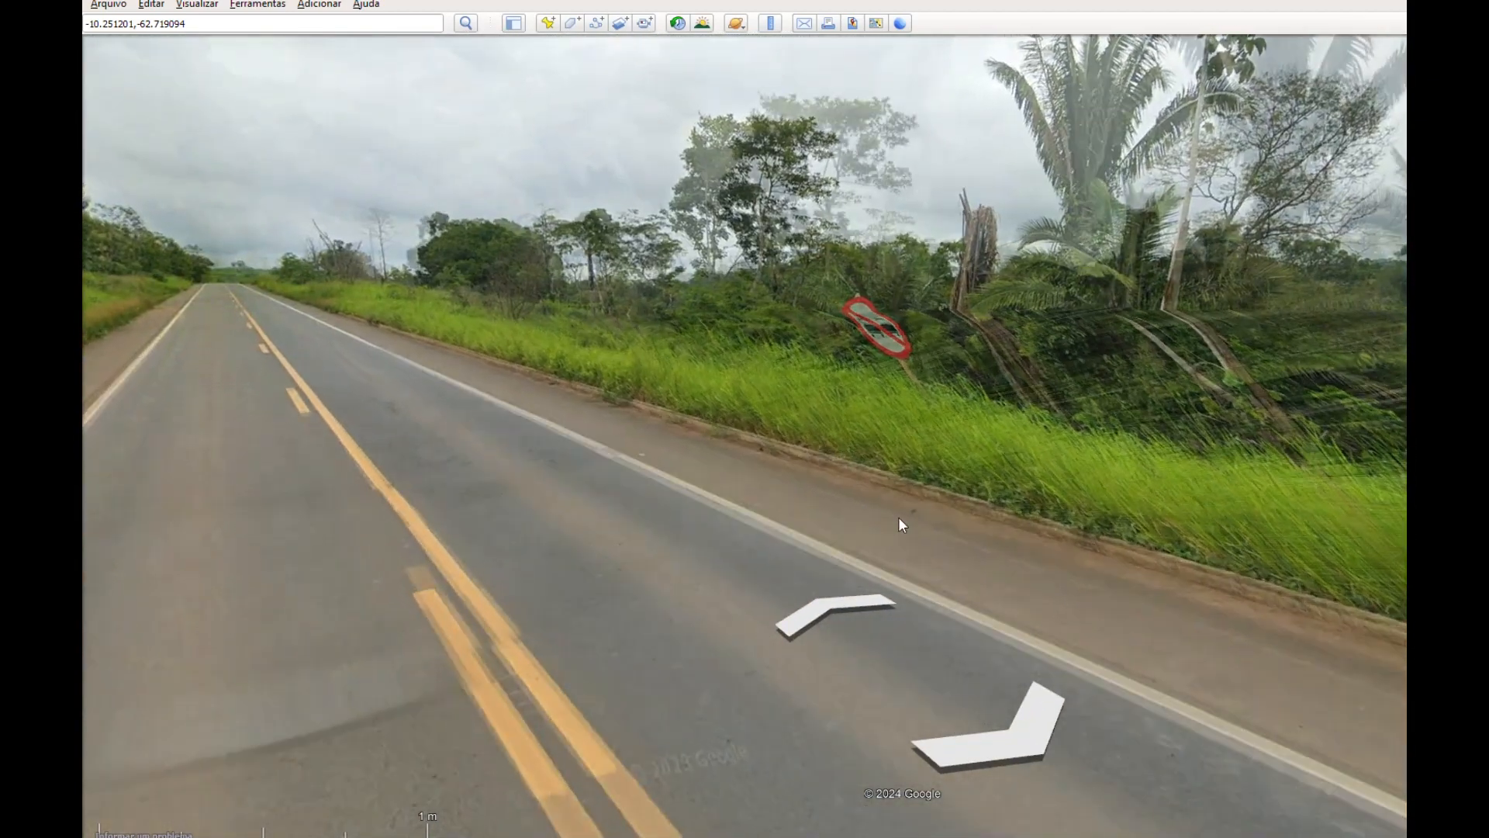
left_click(1249, 503)
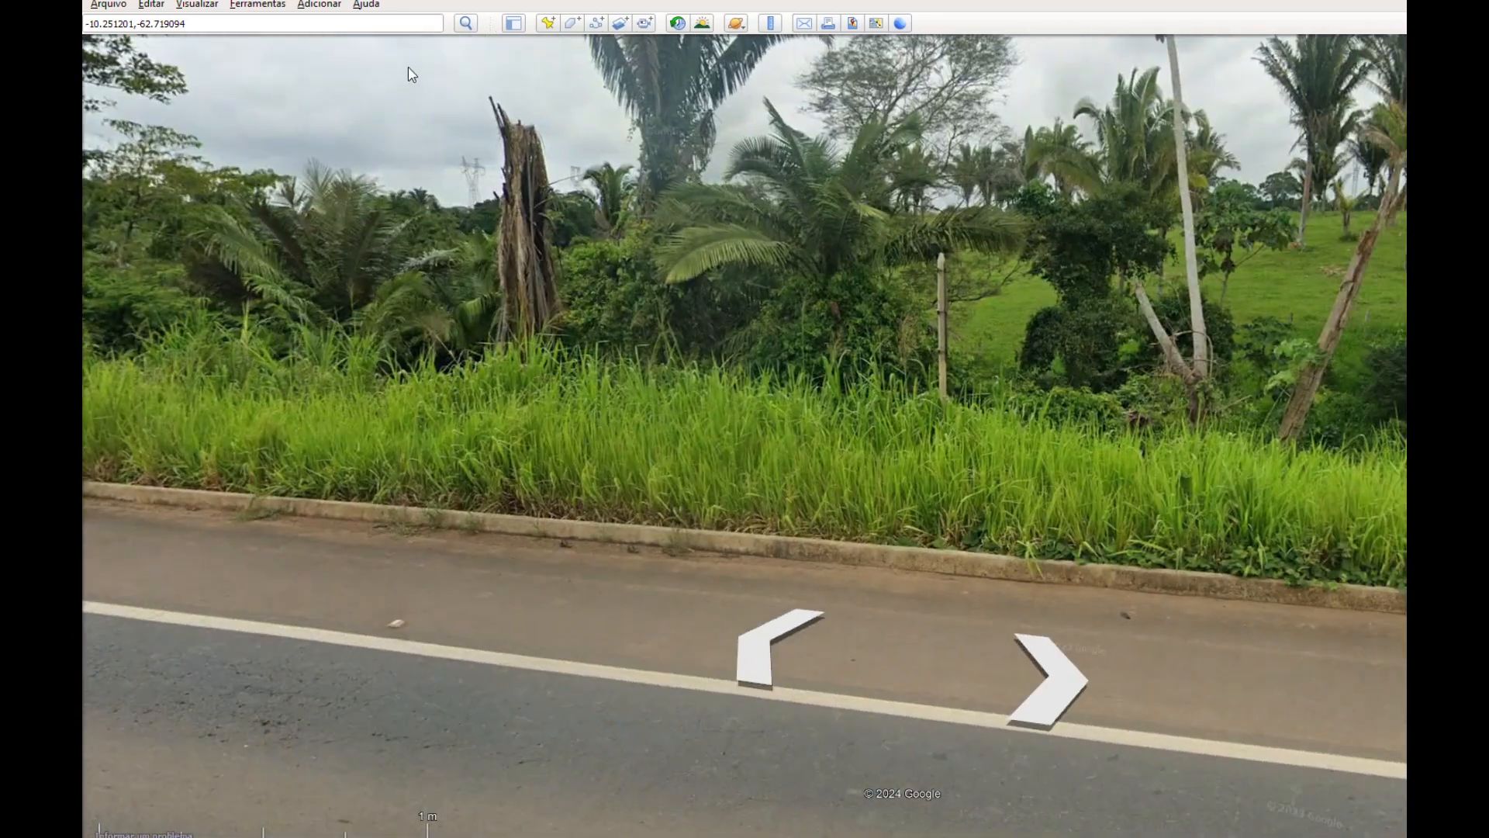
- Add a placemark in the street-level view and position it in the grass just below the post
left_click(547, 24)
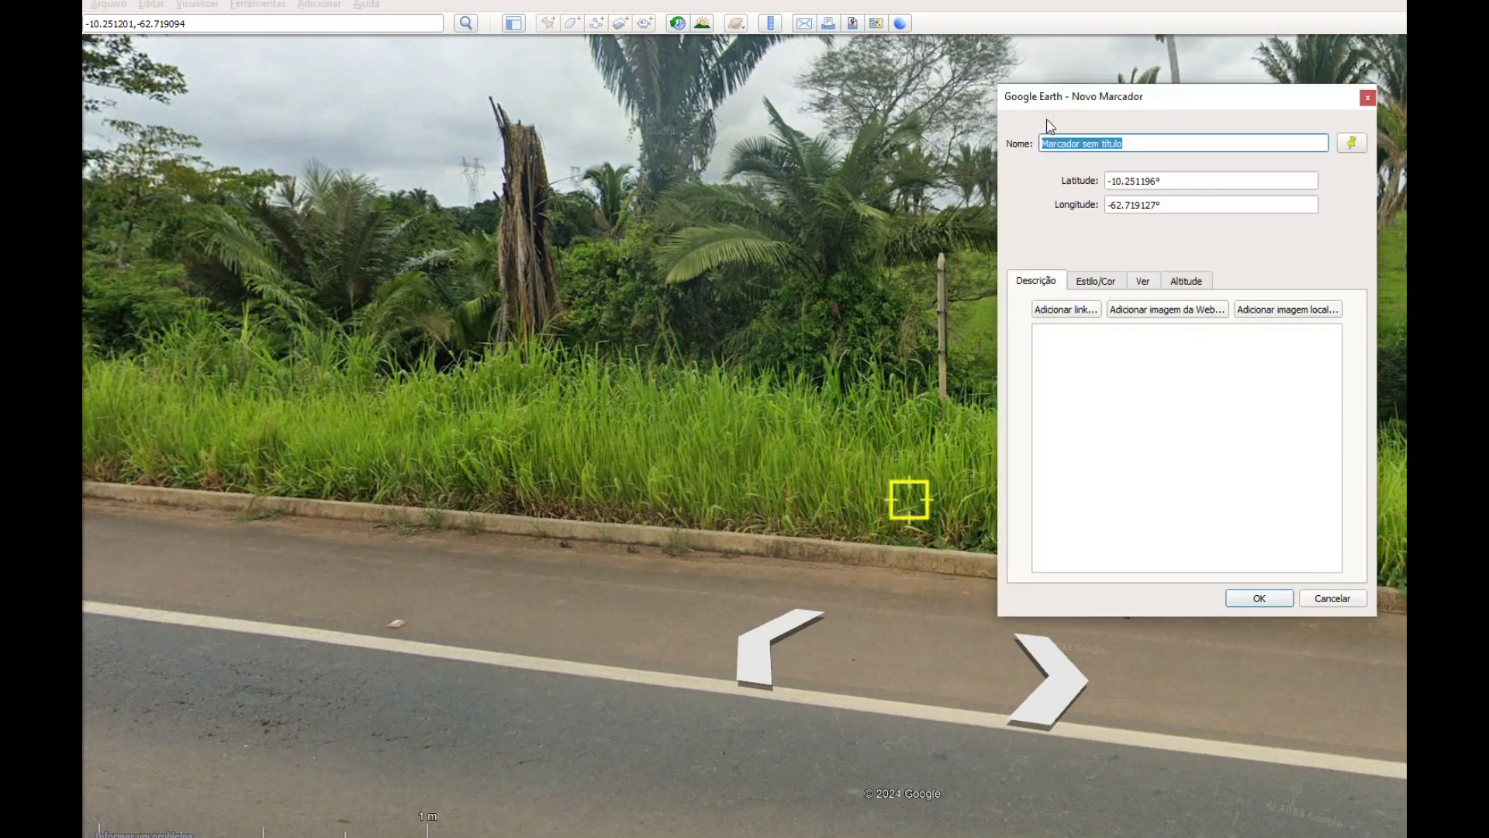
left_click_drag(989, 399, 822, 401)
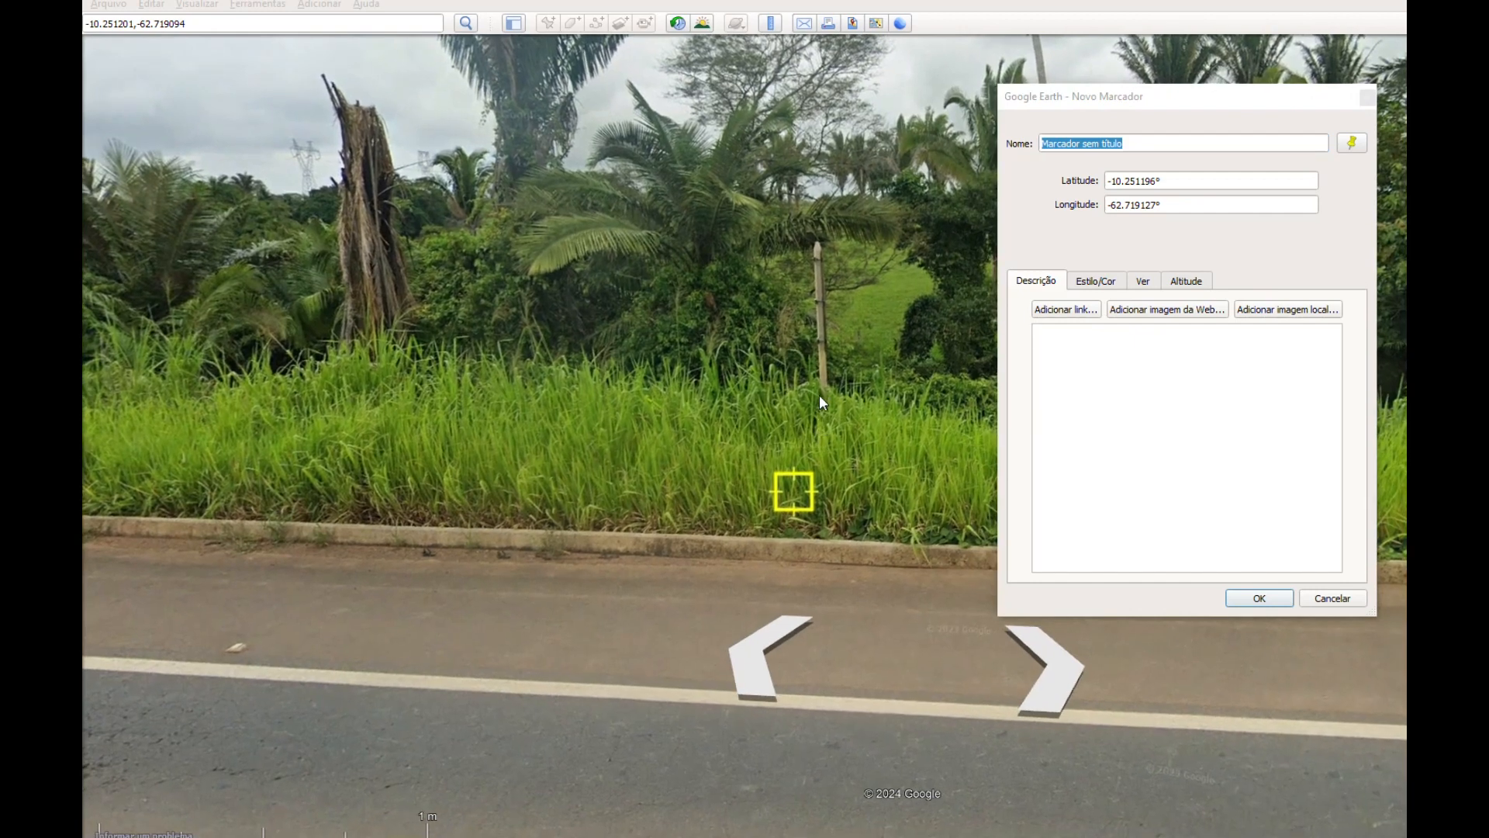
left_click_drag(794, 492, 808, 426)
- Copy the placemark's latitude, -10.251193°, into the coordinate input of AutoCAD's Coordinate Conversion, followed by a comma
left_click_drag(1175, 180, 1068, 184)
key("ctrl+c")
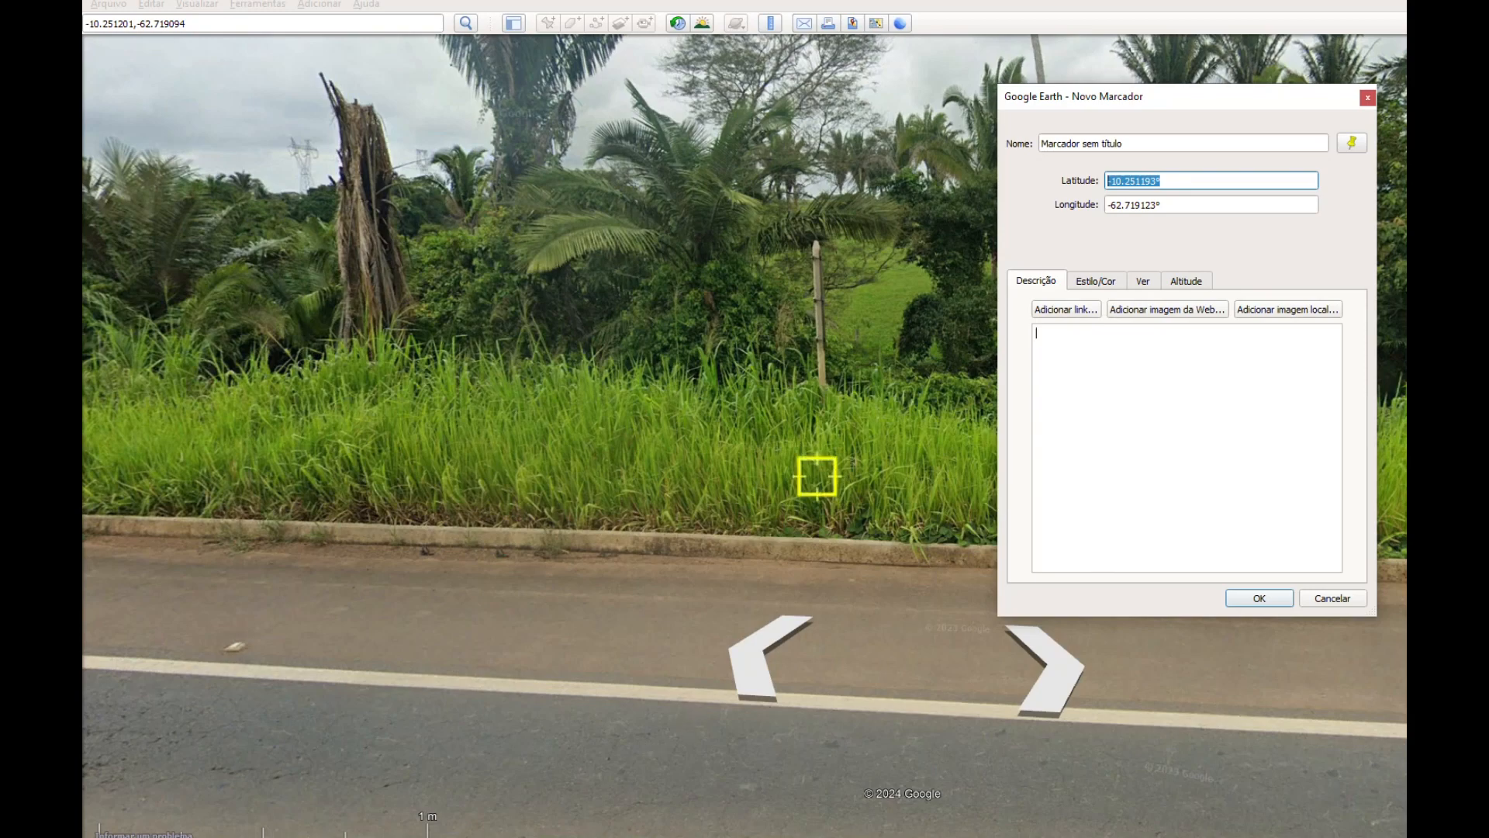
key("alt+Tab")
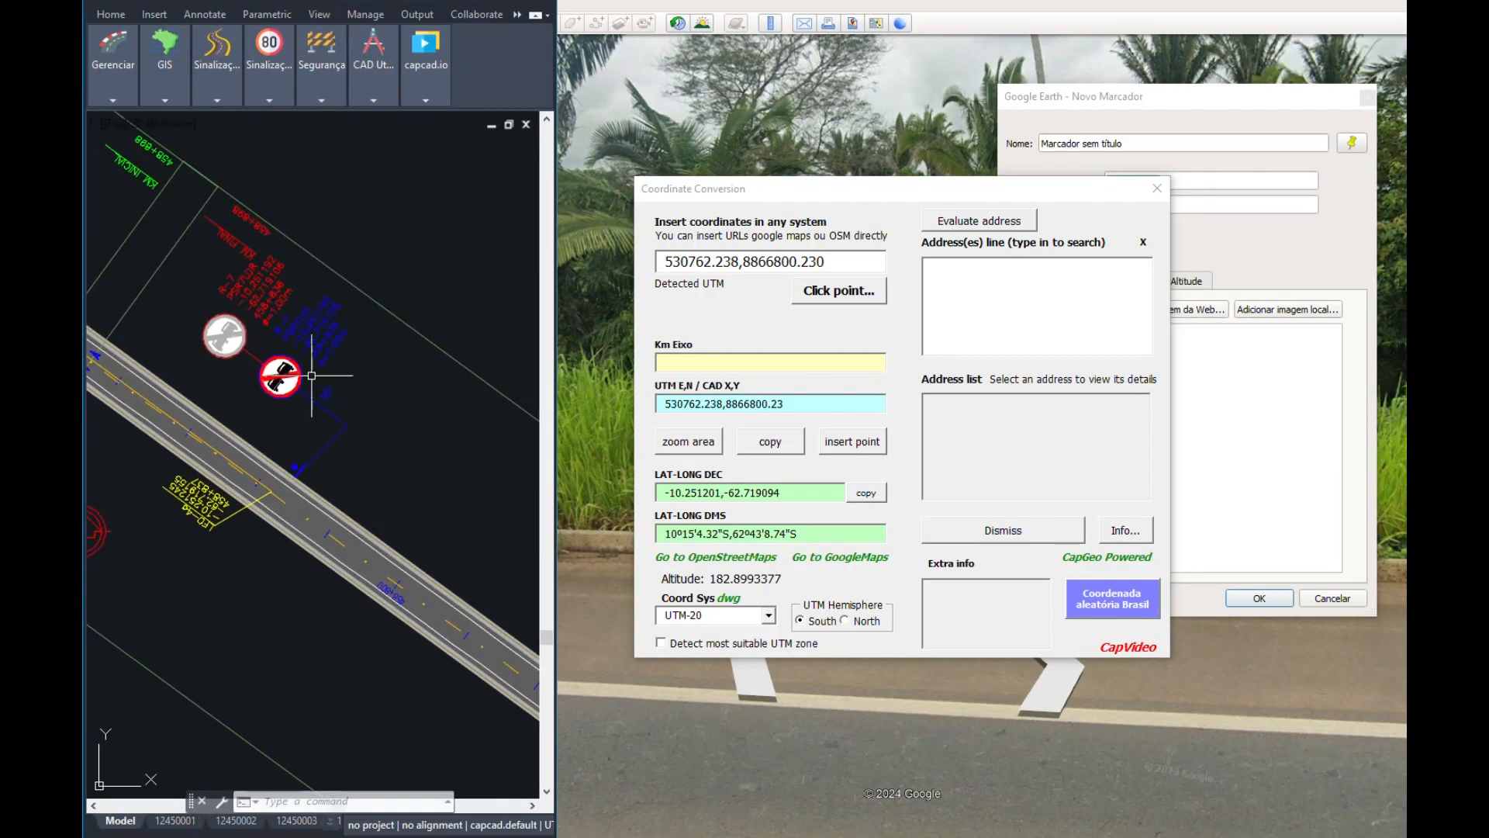
left_click_drag(823, 261, 630, 261)
key("ctrl+v")
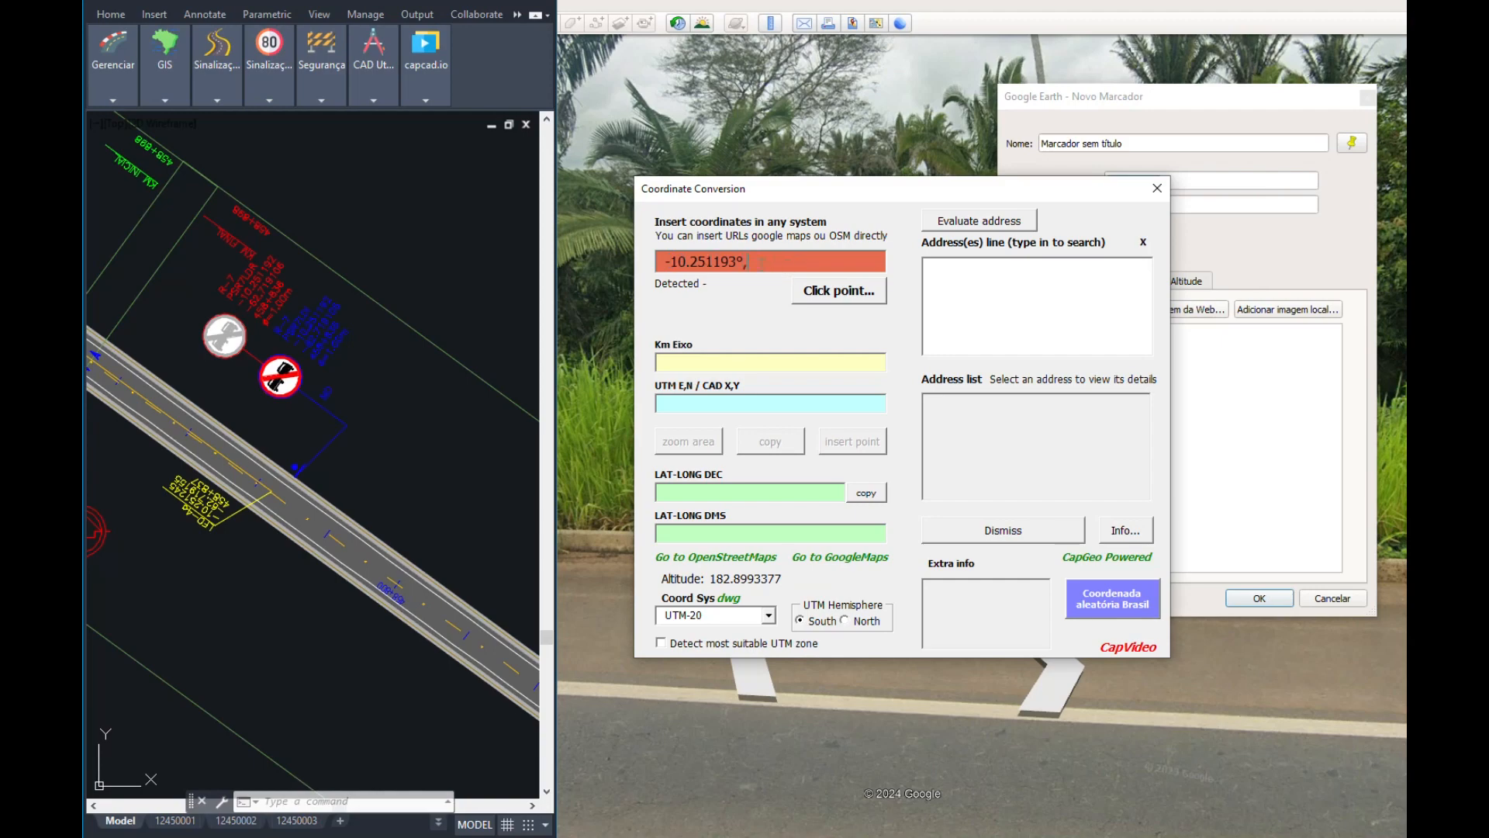
- Complete the coordinates with the placemark's longitude, -62.719123°, and insert the converted point into the drawing
left_click(1206, 205)
left_click_drag(1206, 205, 1122, 205)
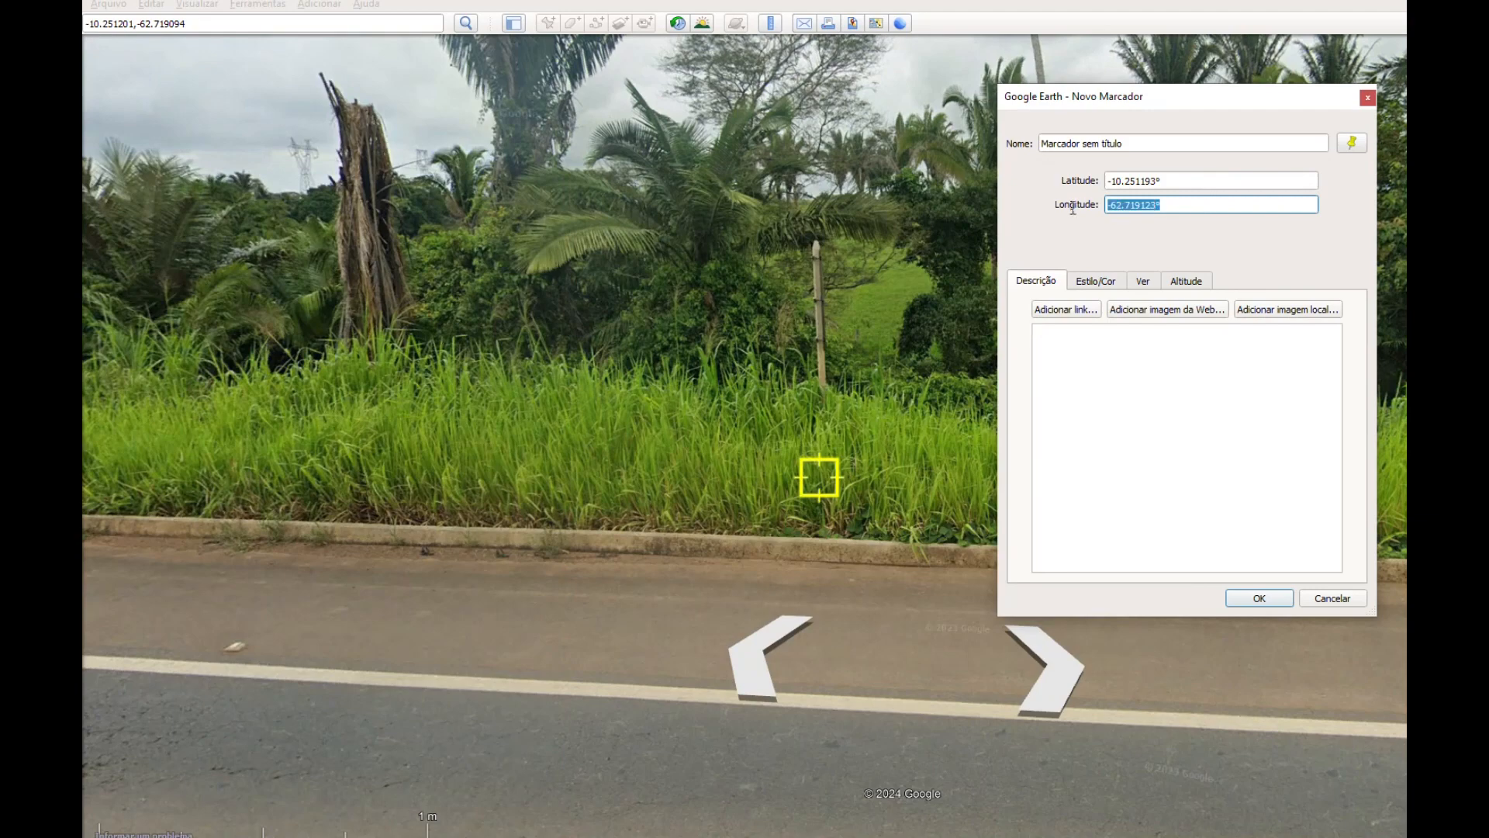
key("alt+Tab")
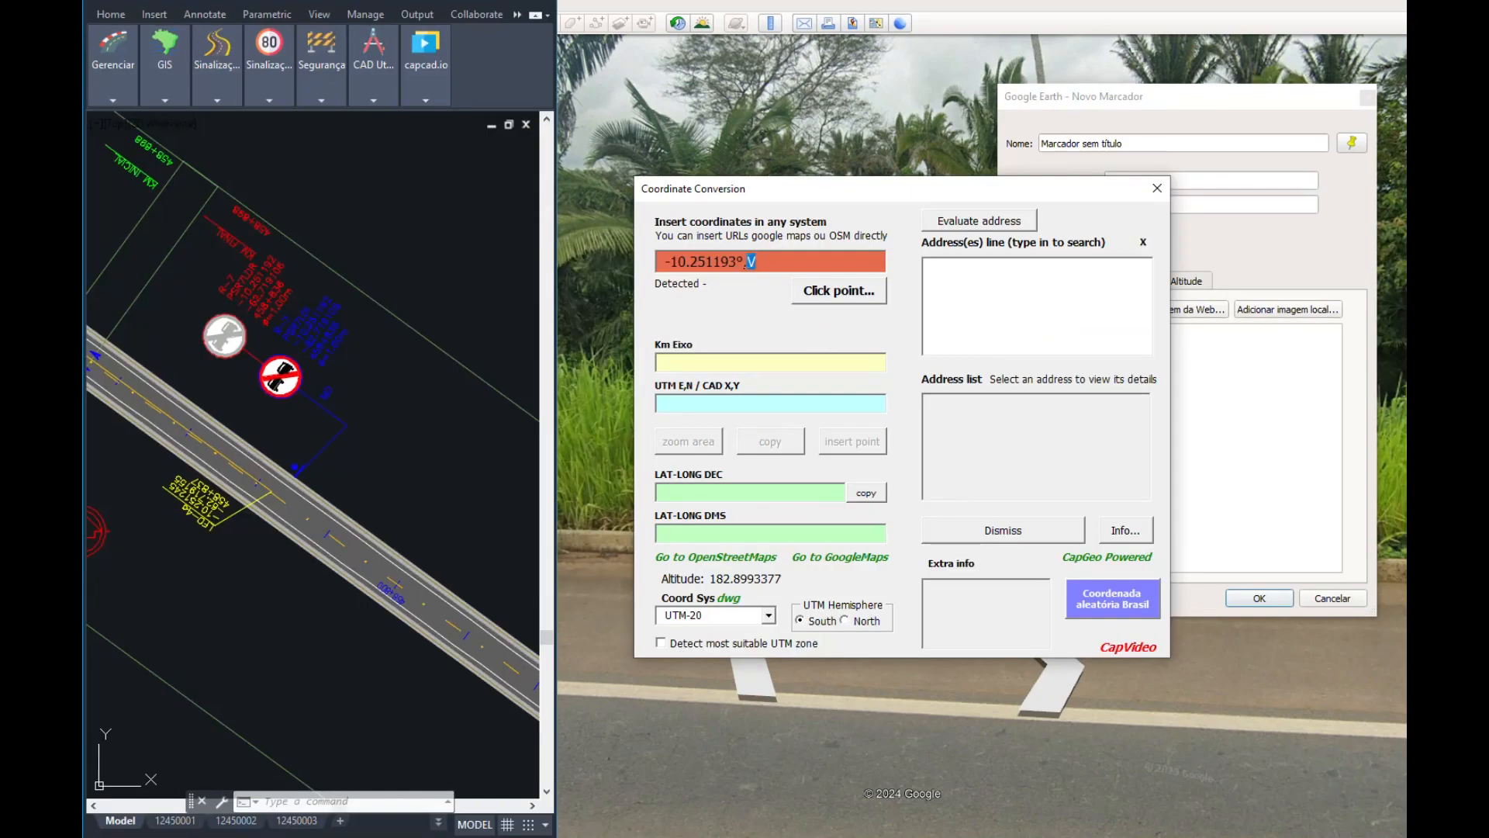
type("-62.719123°")
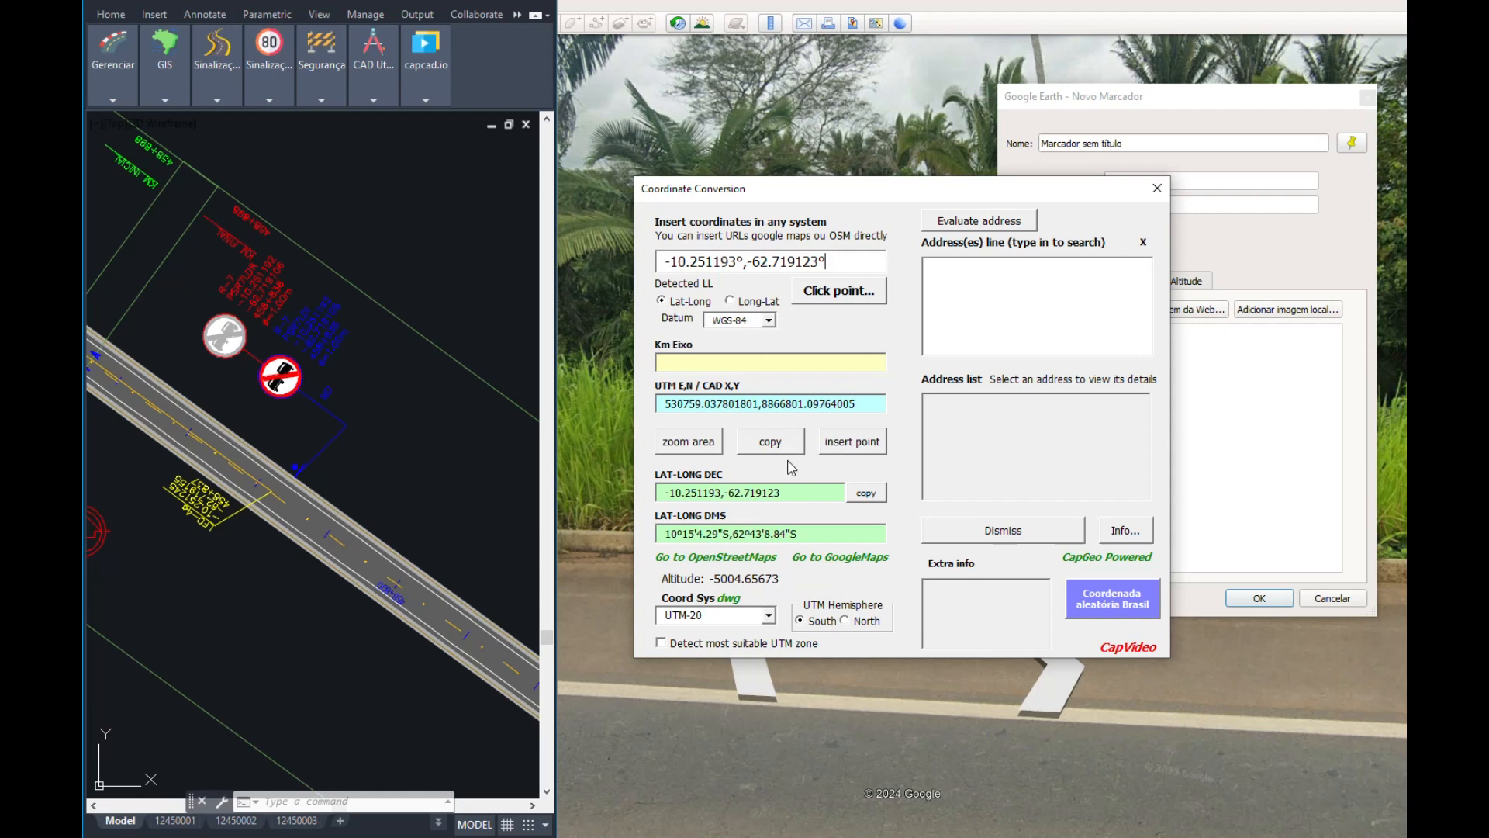
left_click(863, 448)
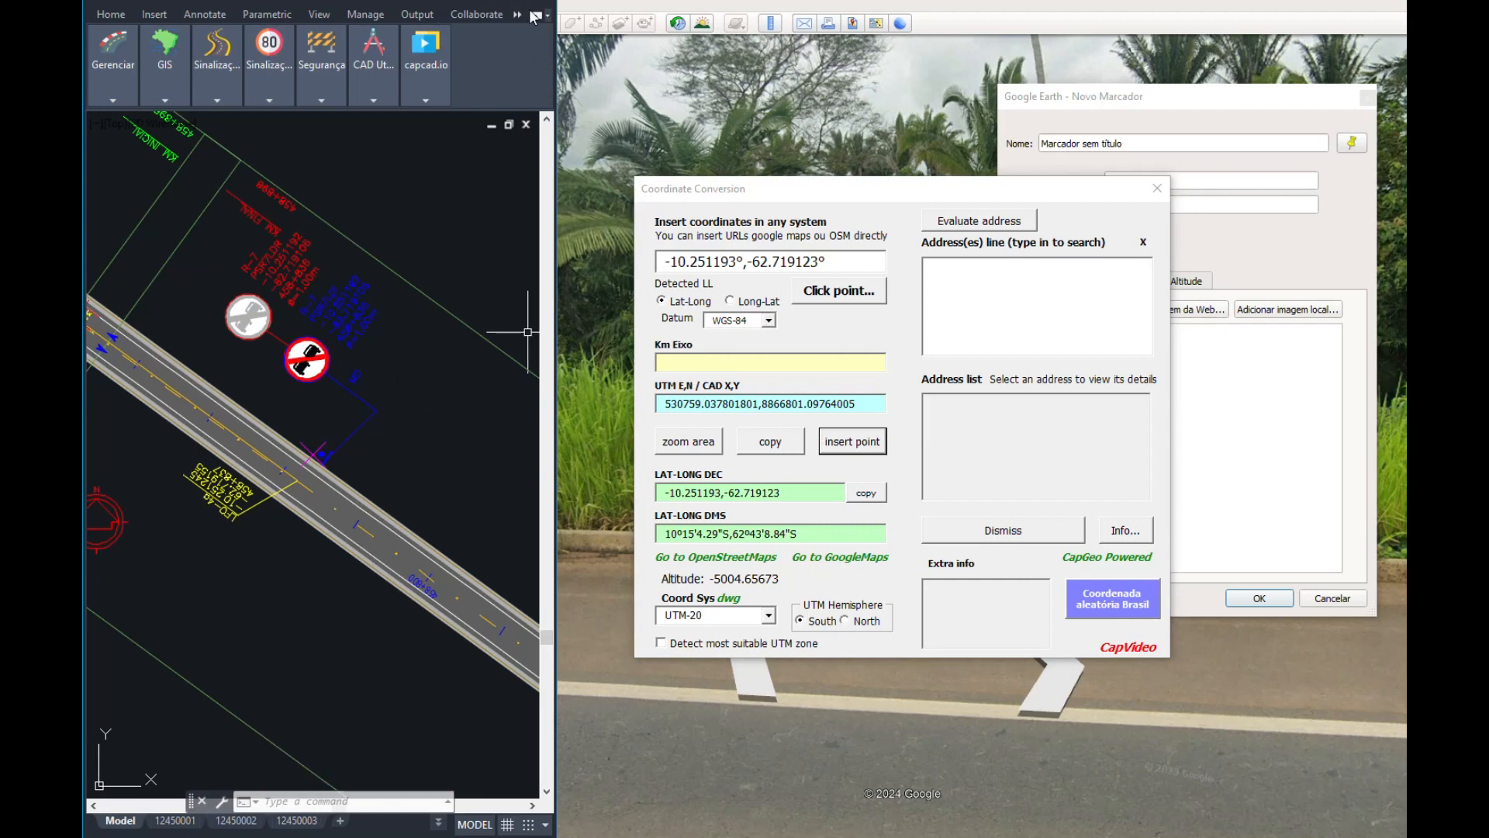
- Enlarge the drawing window, close Coordinate Conversion, and examine the inserted point beside the R-7 sign's support
left_click_drag(527, 0, 527, 2)
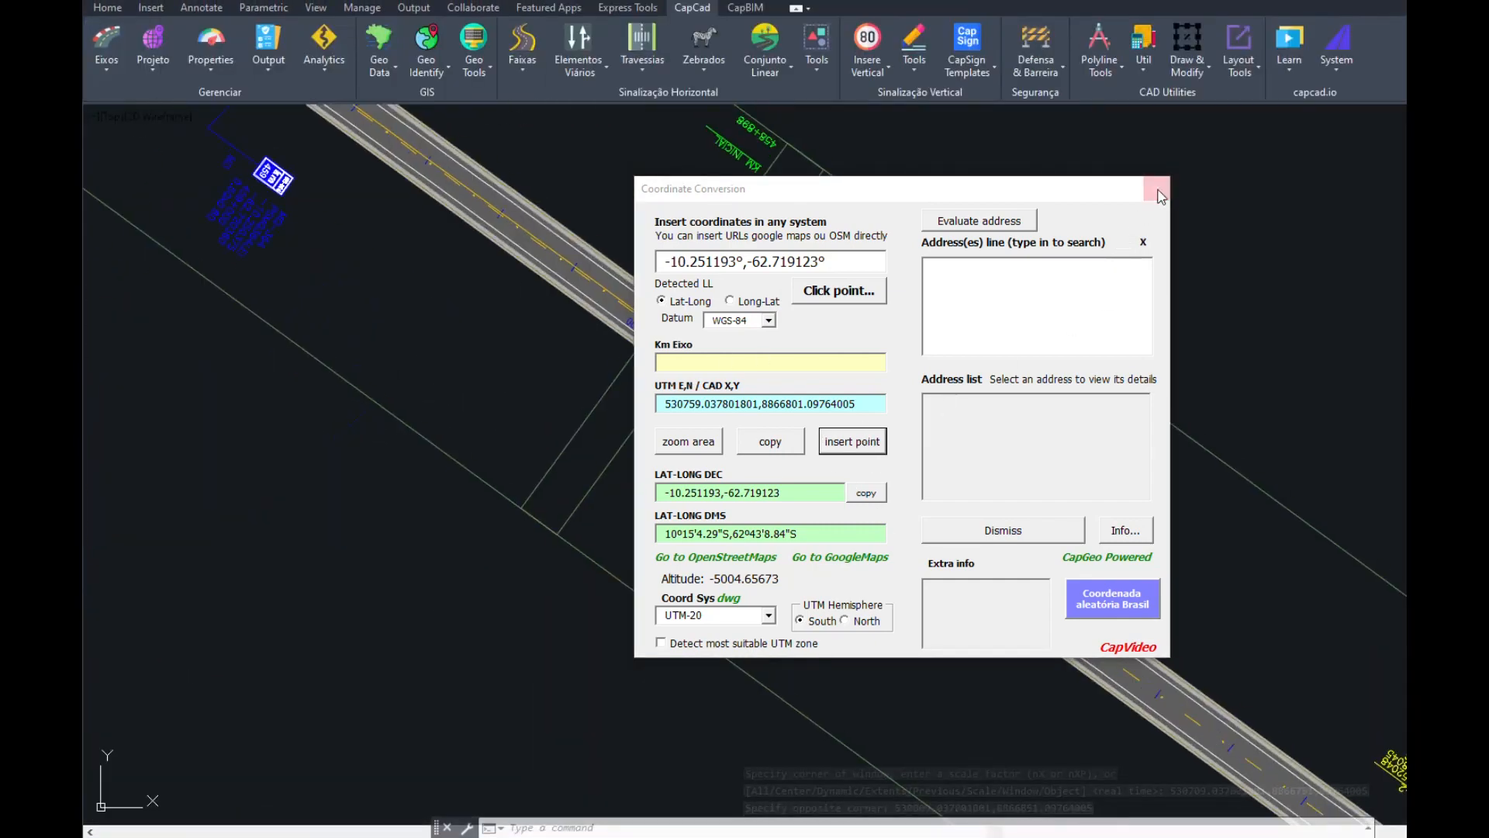
scroll(907, 454, "up", 5)
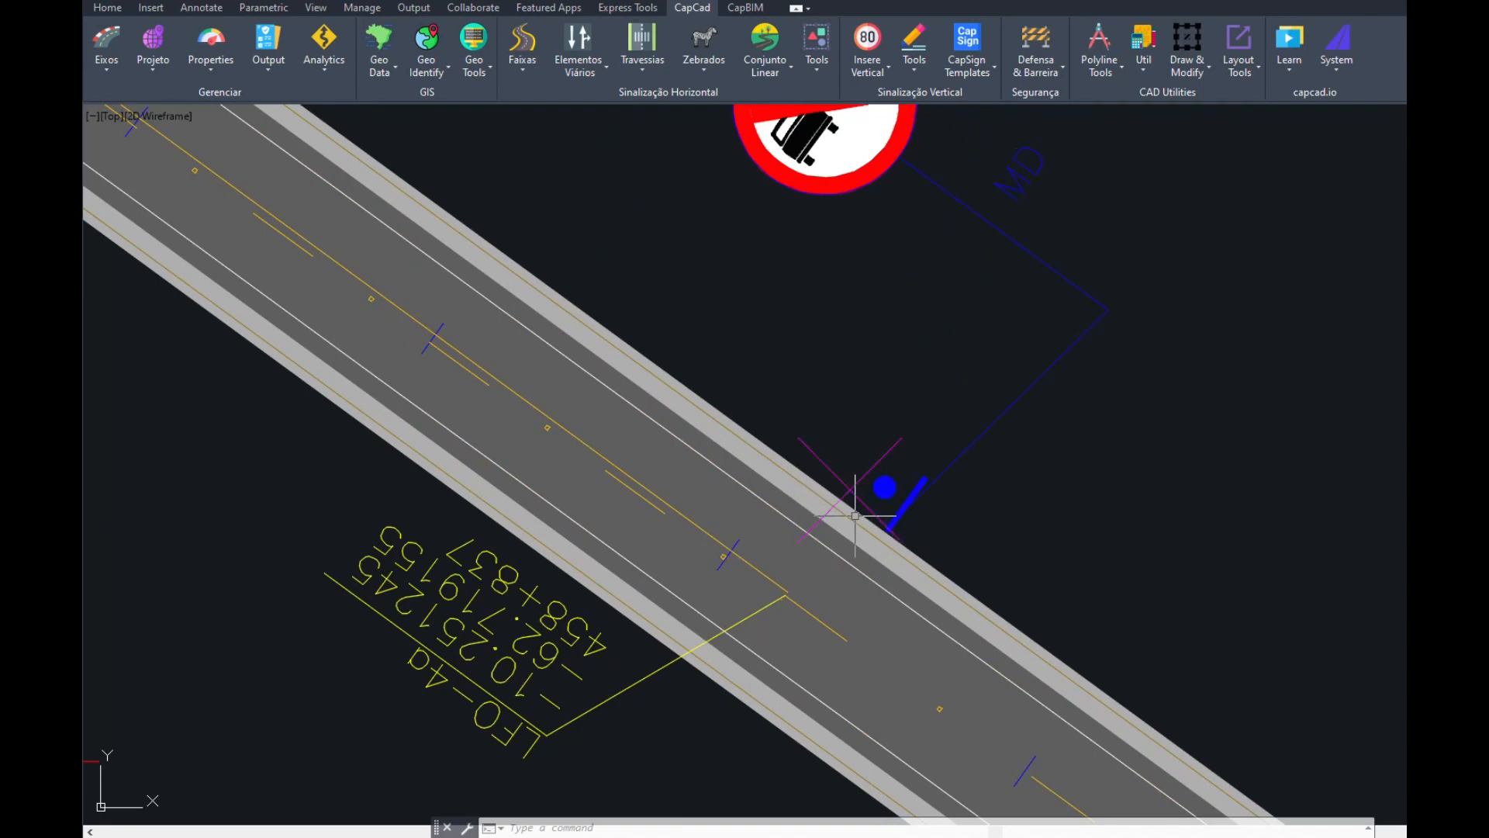
scroll(855, 516, "down", 5)
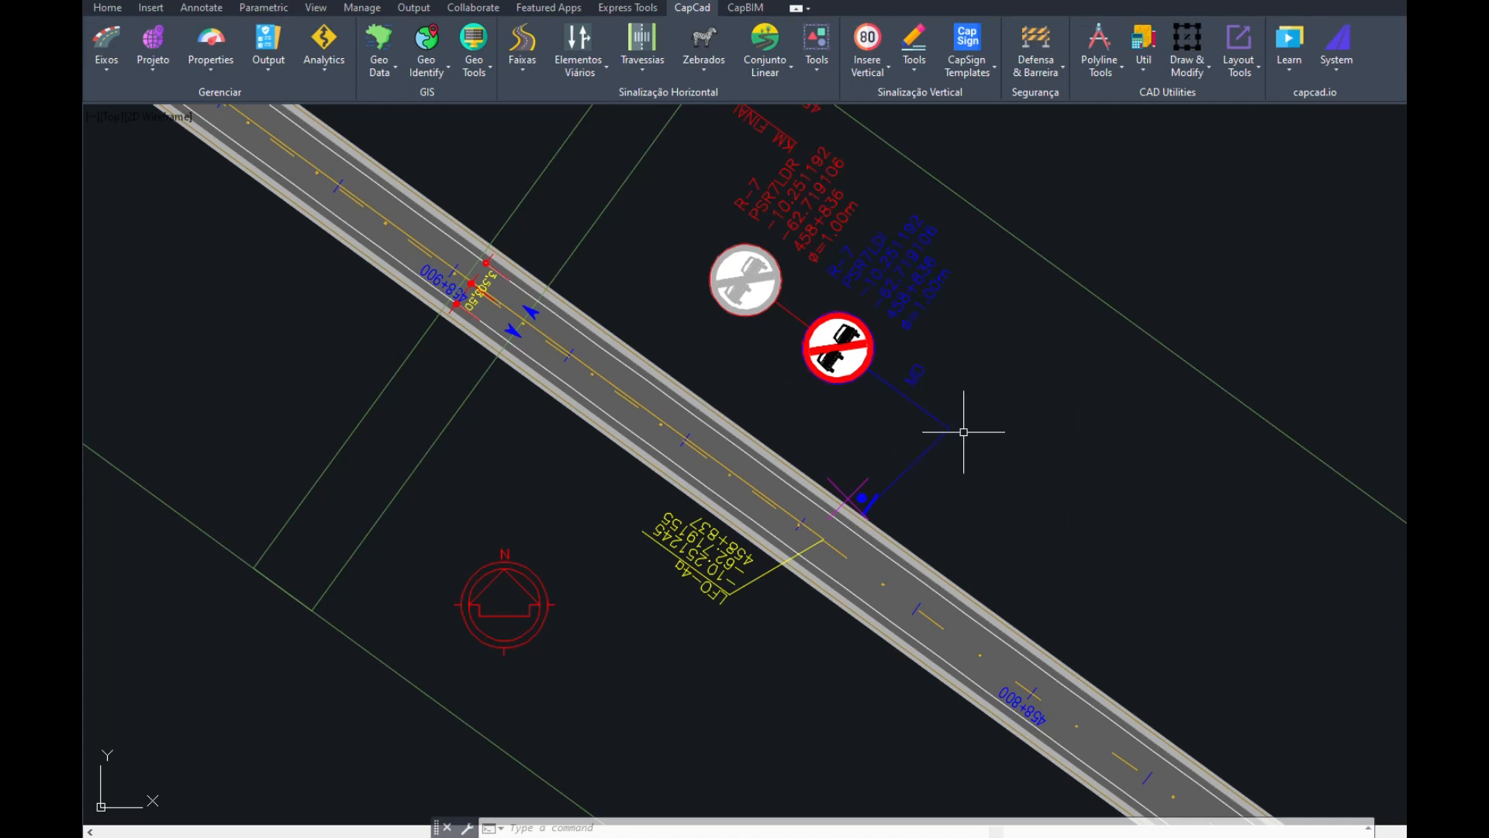
scroll(964, 431, "down", 10)
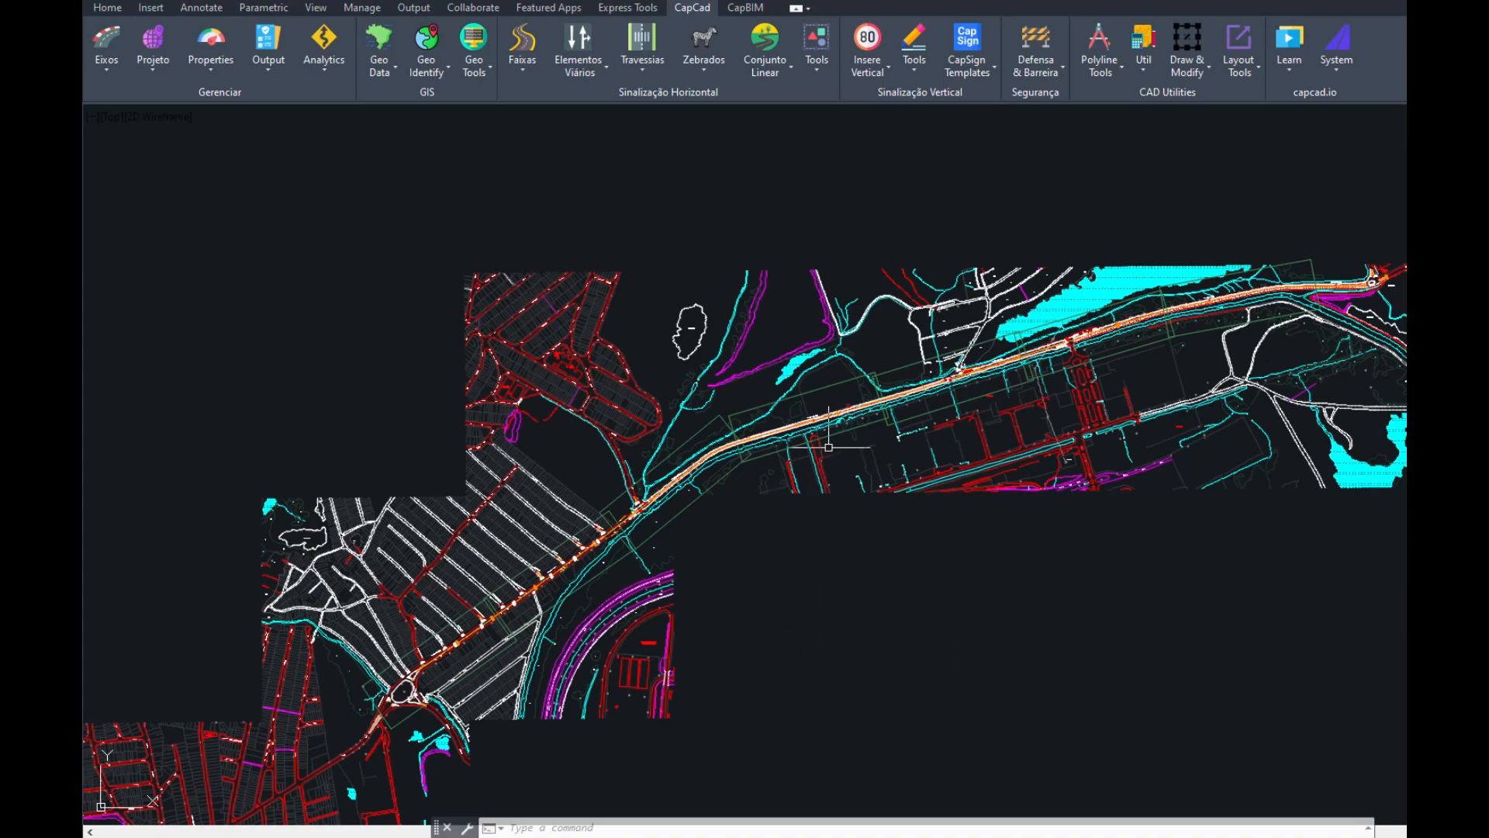
- Use Coordinate Conversion to pick a point on the side street labelled only "R.", just above its zebra crossing
scroll(864, 427, "up", 2)
mouse_move(548, 473)
middle_mouse_down()
mouse_move(961, 552)
mouse_move(1124, 531)
middle_mouse_up()
scroll(1131, 525, "up", 2)
mouse_move(1147, 455)
middle_mouse_down()
mouse_move(1110, 498)
mouse_move(1143, 506)
middle_mouse_up()
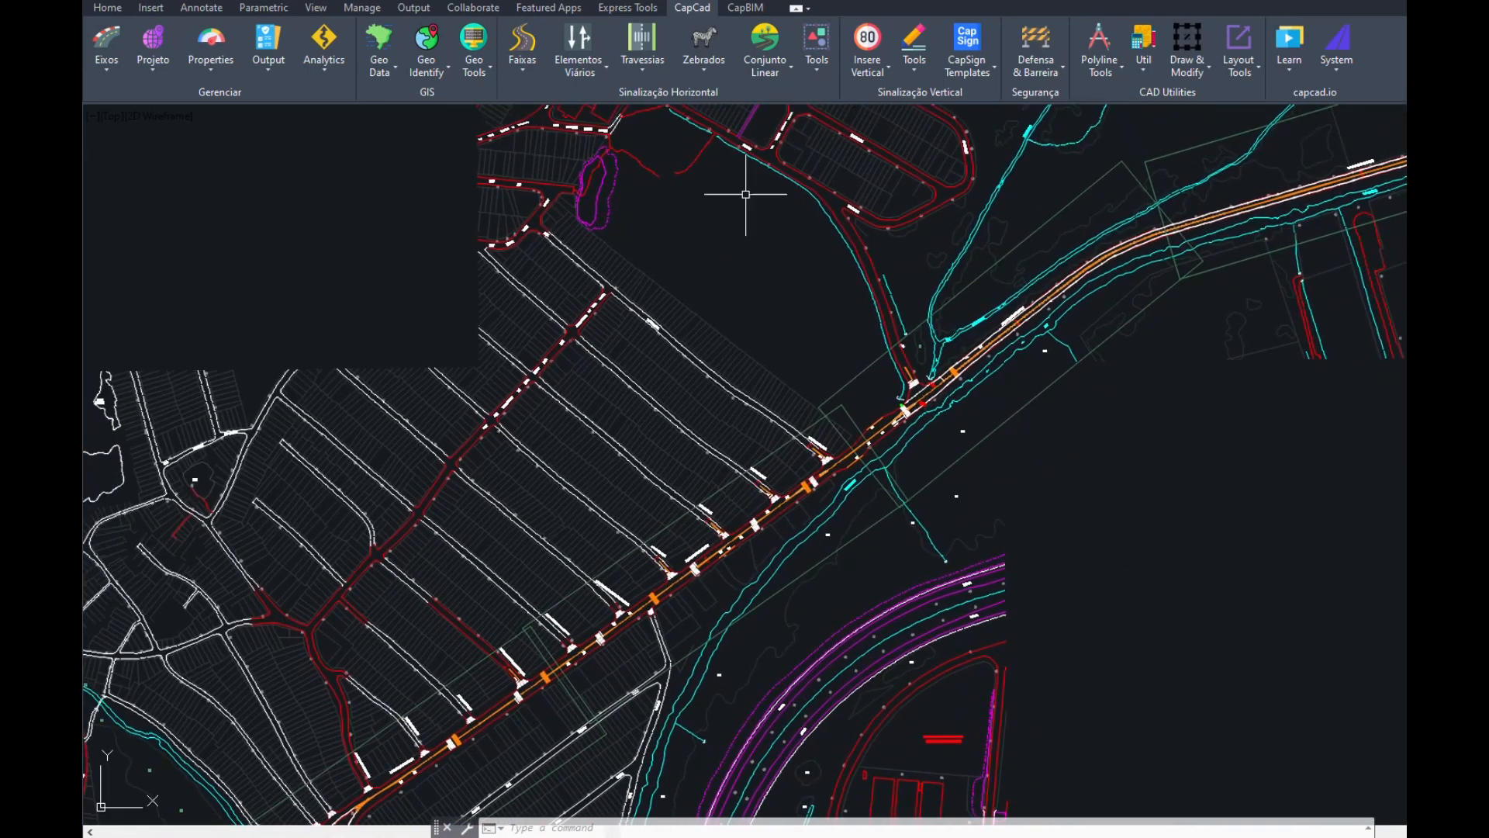
left_click(432, 79)
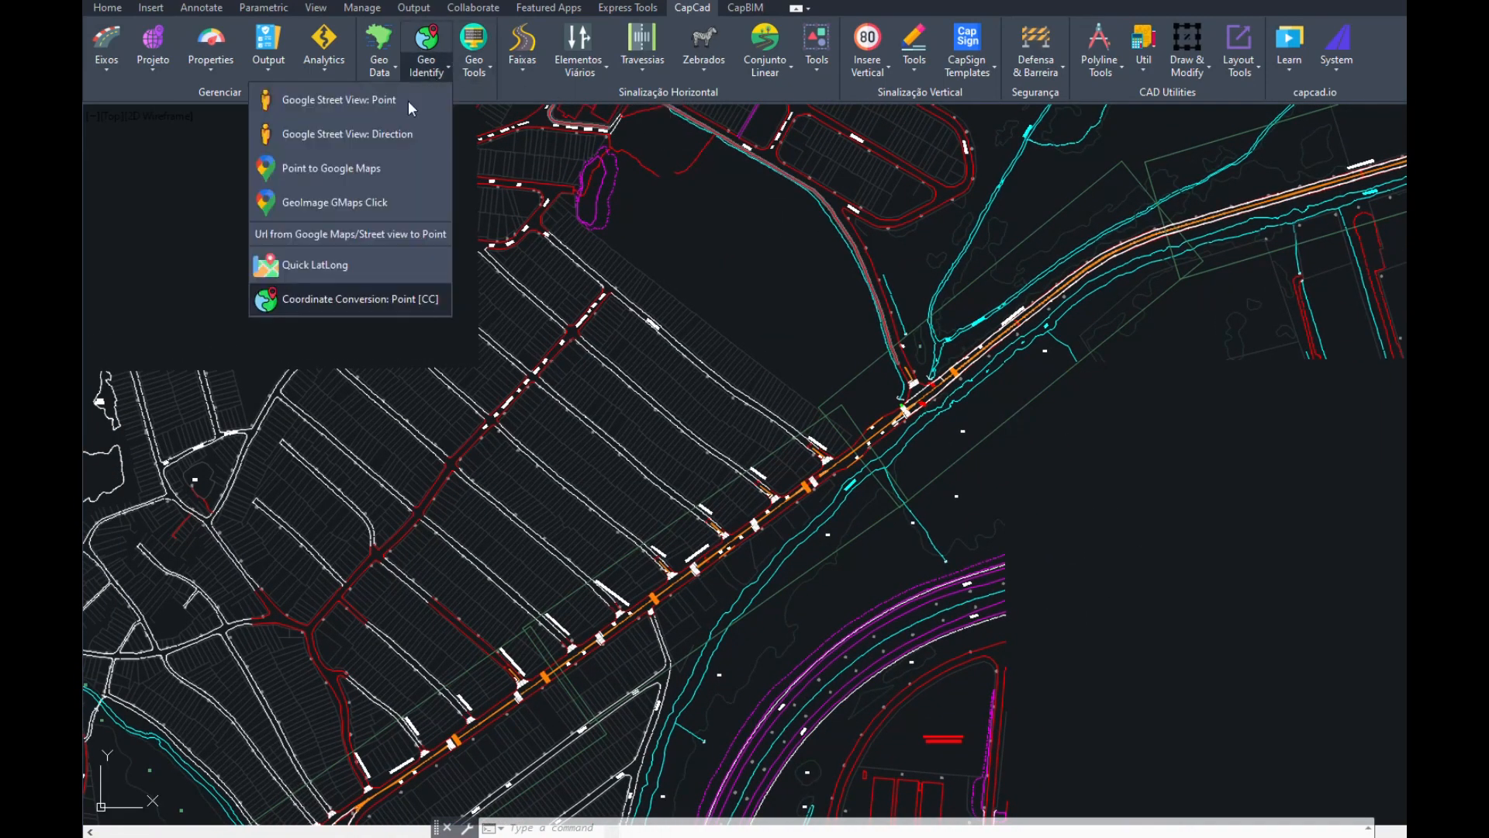
left_click(326, 299)
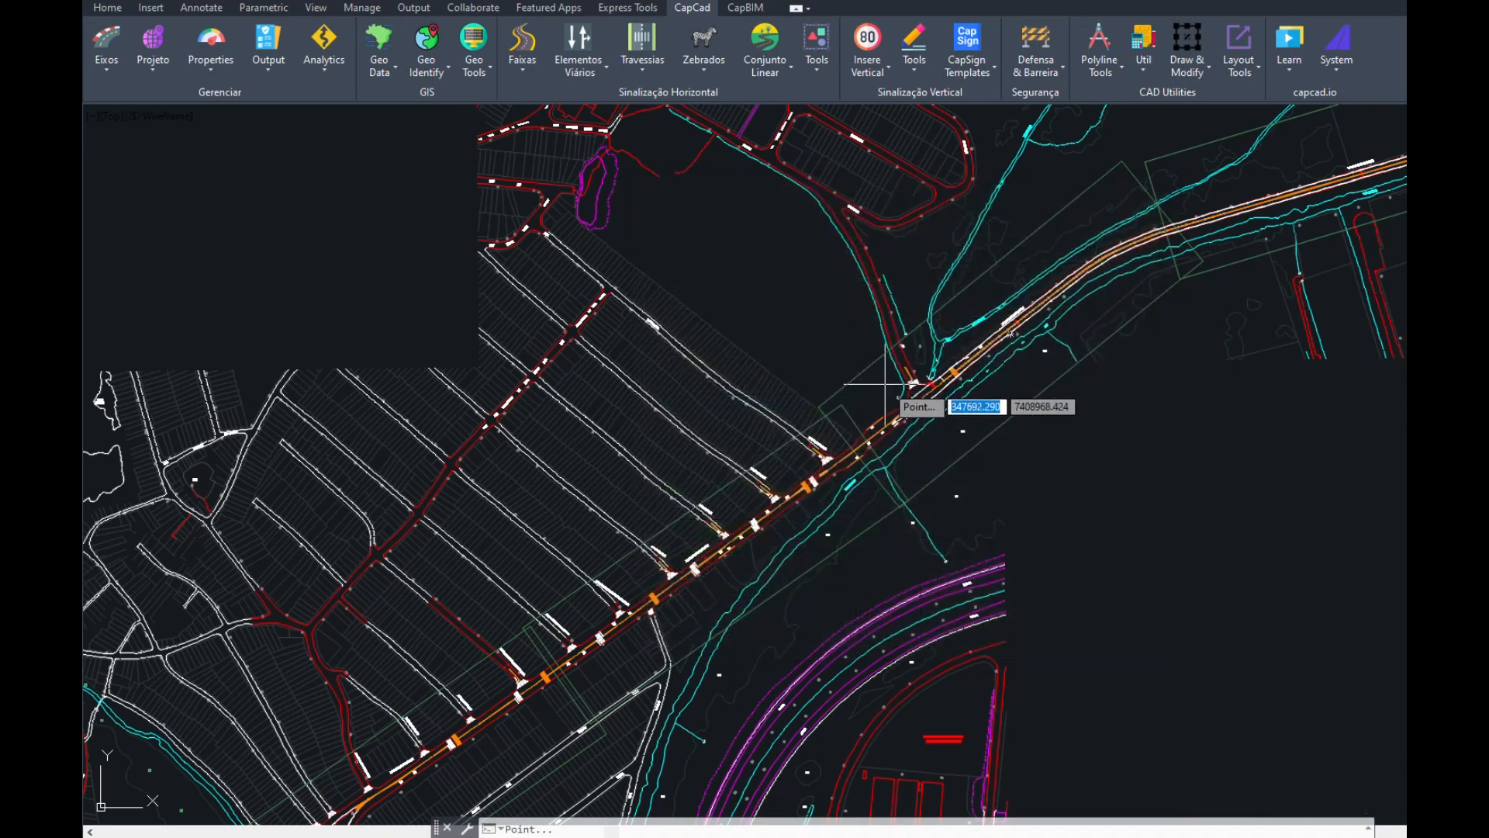
scroll(899, 396, "up", 3)
scroll(906, 432, "up", 2)
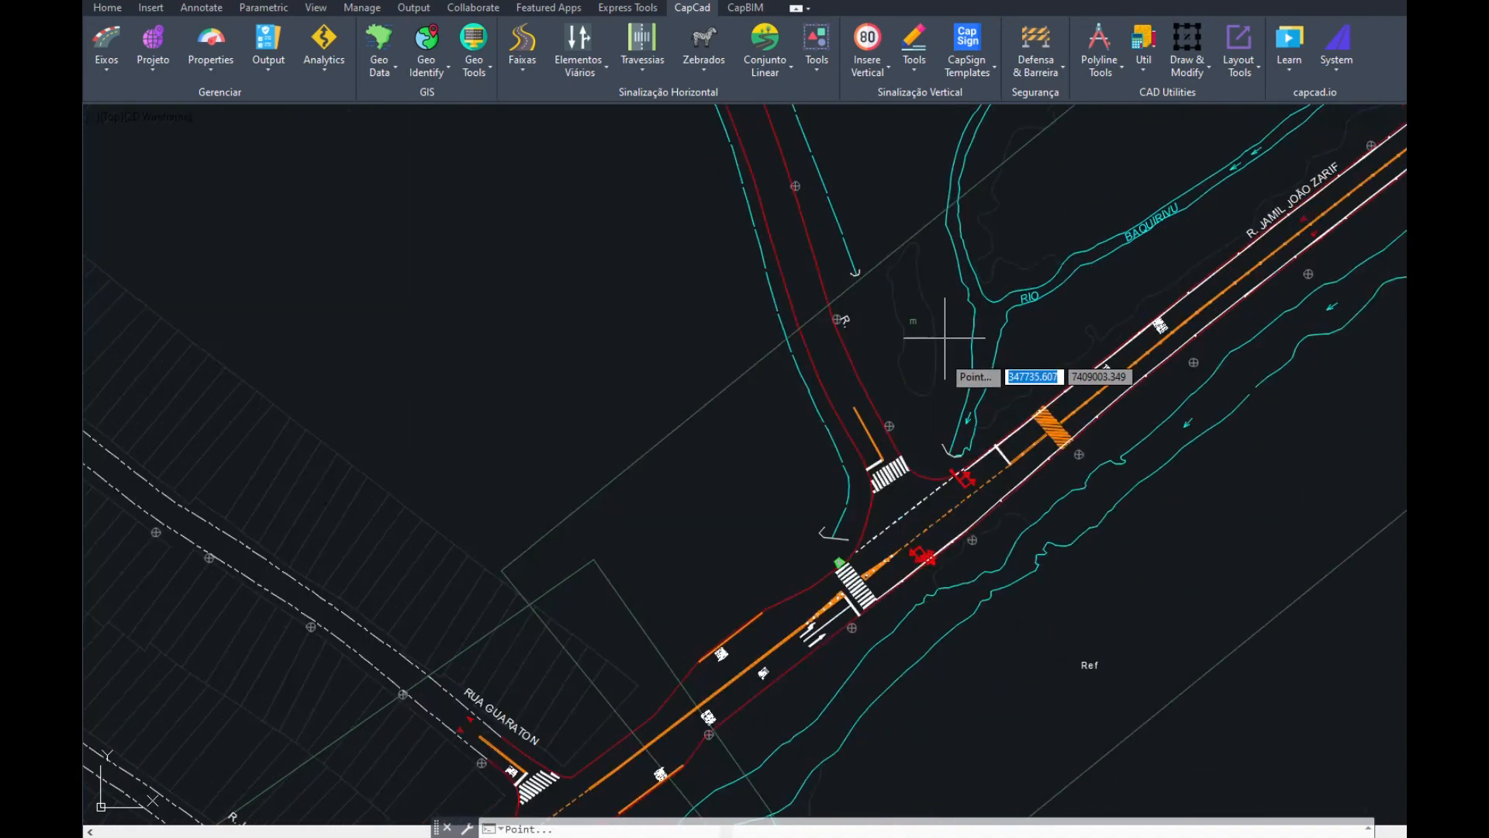
scroll(958, 326, "up", 2)
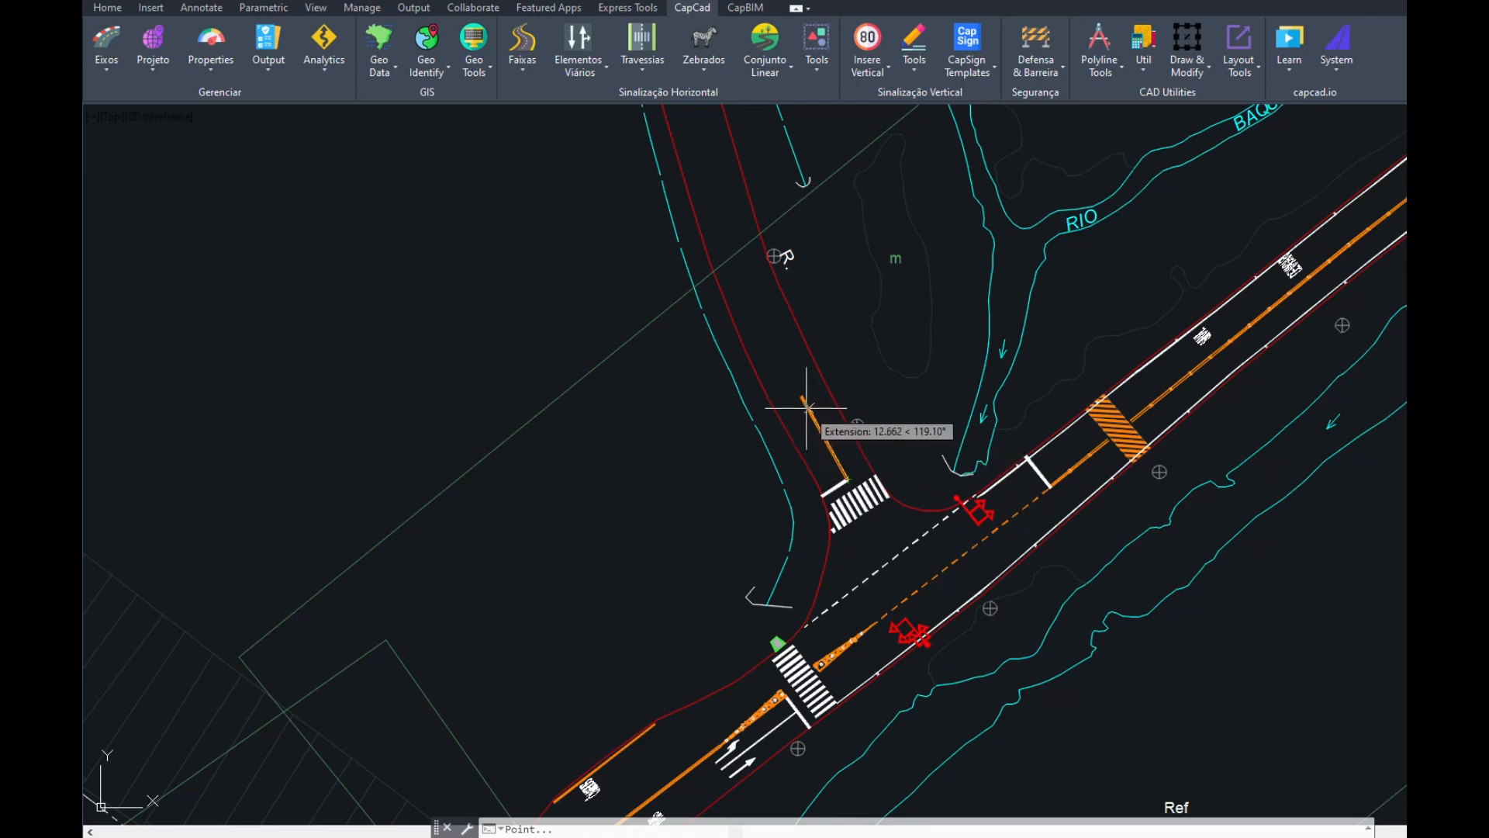
mouse_move(875, 529)
middle_mouse_down()
mouse_move(965, 227)
mouse_move(906, 483)
mouse_move(916, 516)
middle_mouse_up()
left_click(849, 410)
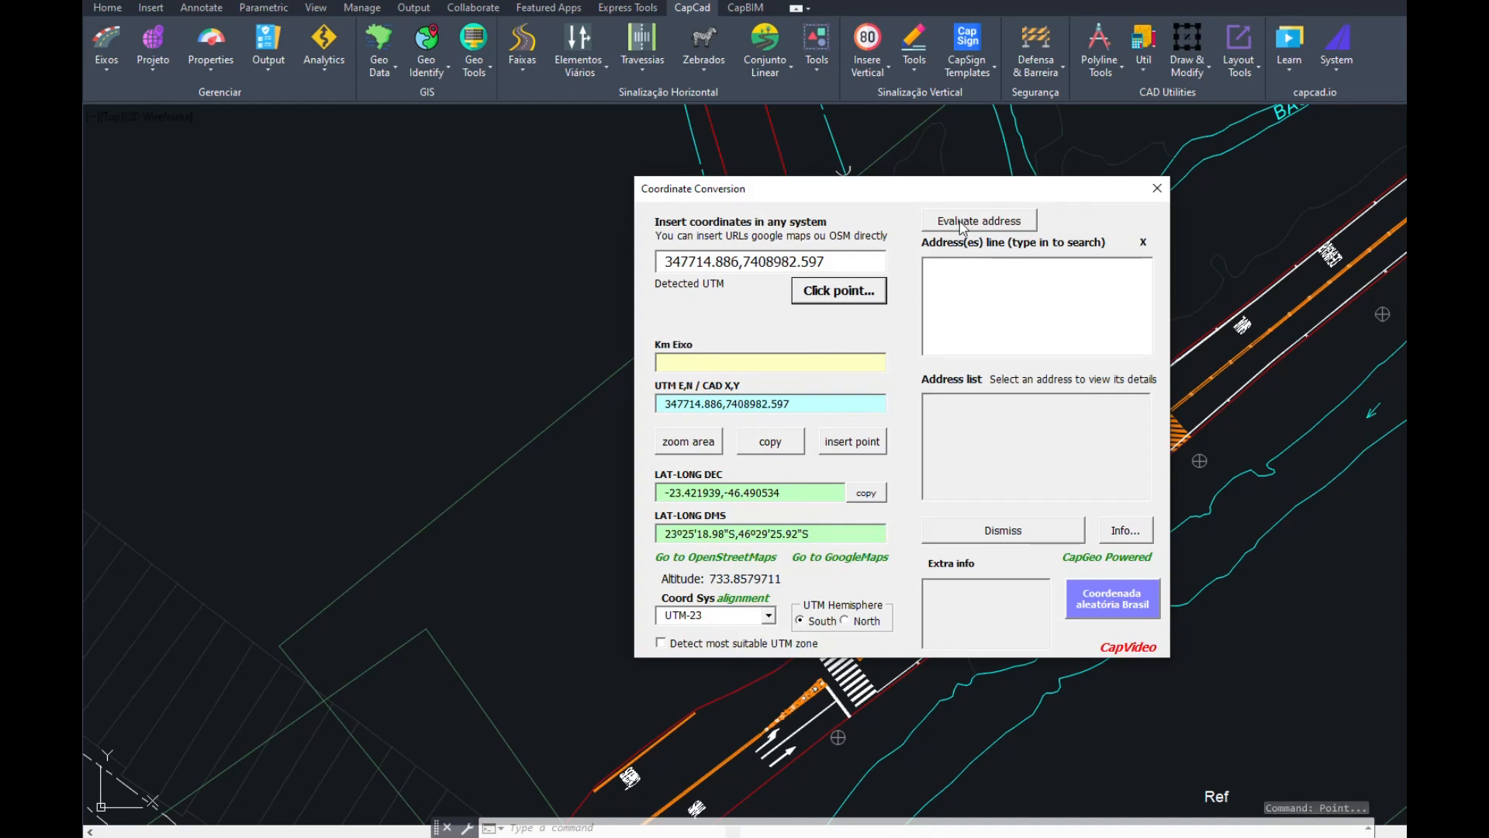
- Evaluate the picked point's address, copy only the street name from the result, and close Coordinate Conversion
left_click(974, 223)
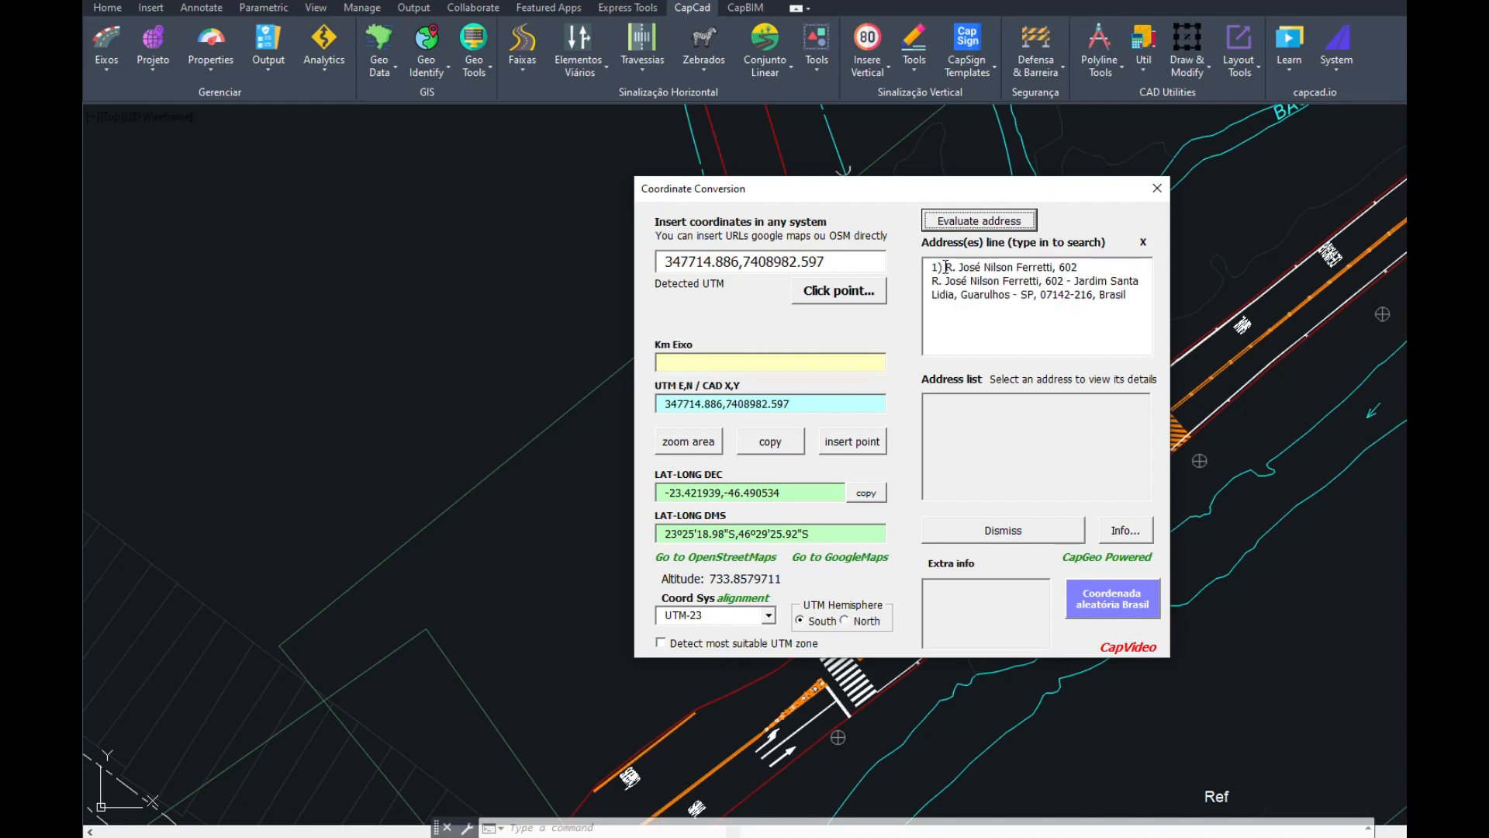
left_click_drag(1055, 266, 947, 264)
key("ctrl+c")
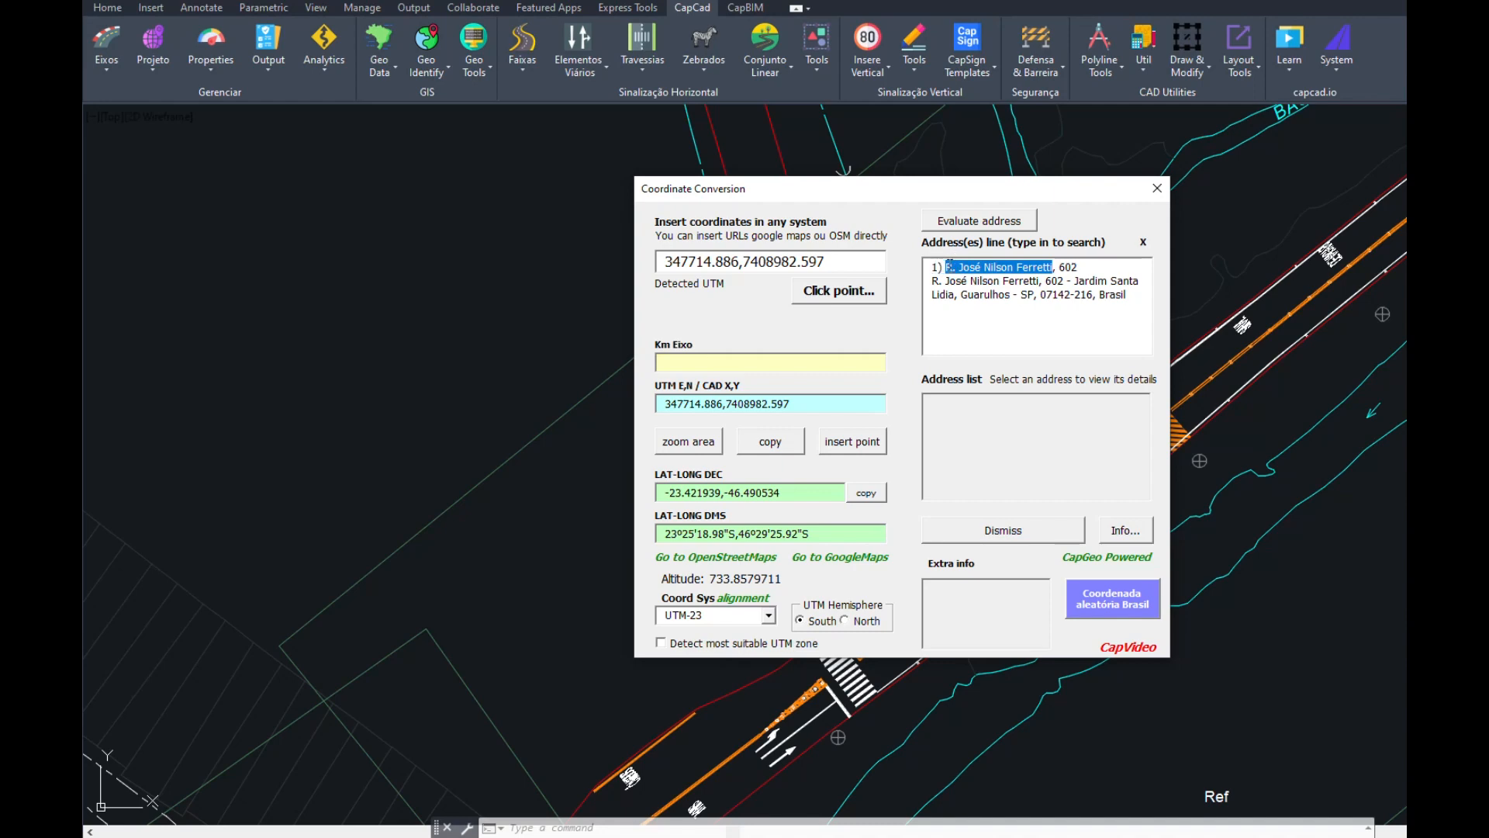
left_click(1157, 189)
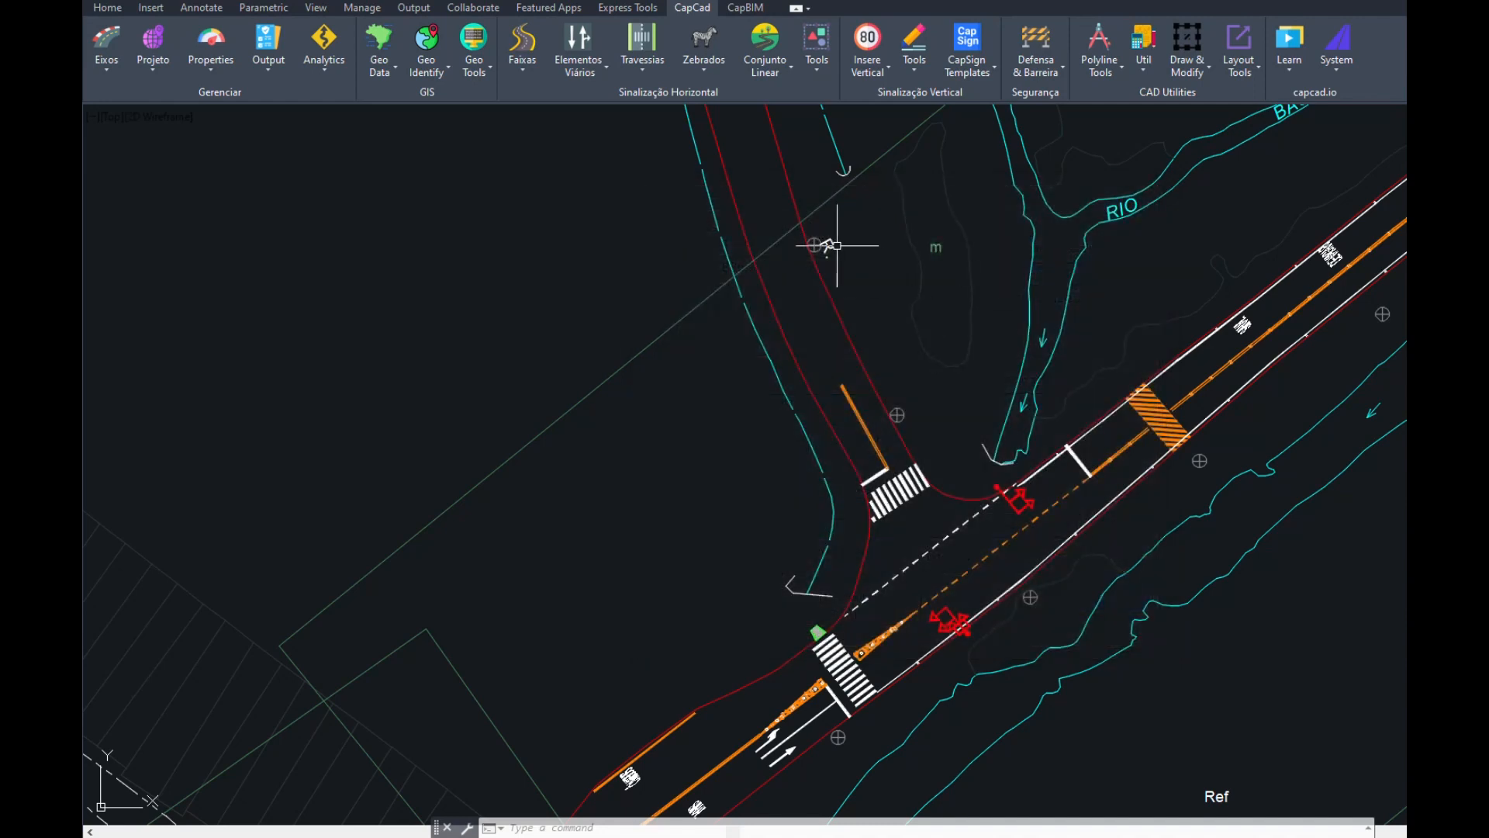
- Replace the incomplete "R." street label with the copied street name and end text editing
left_click(830, 245)
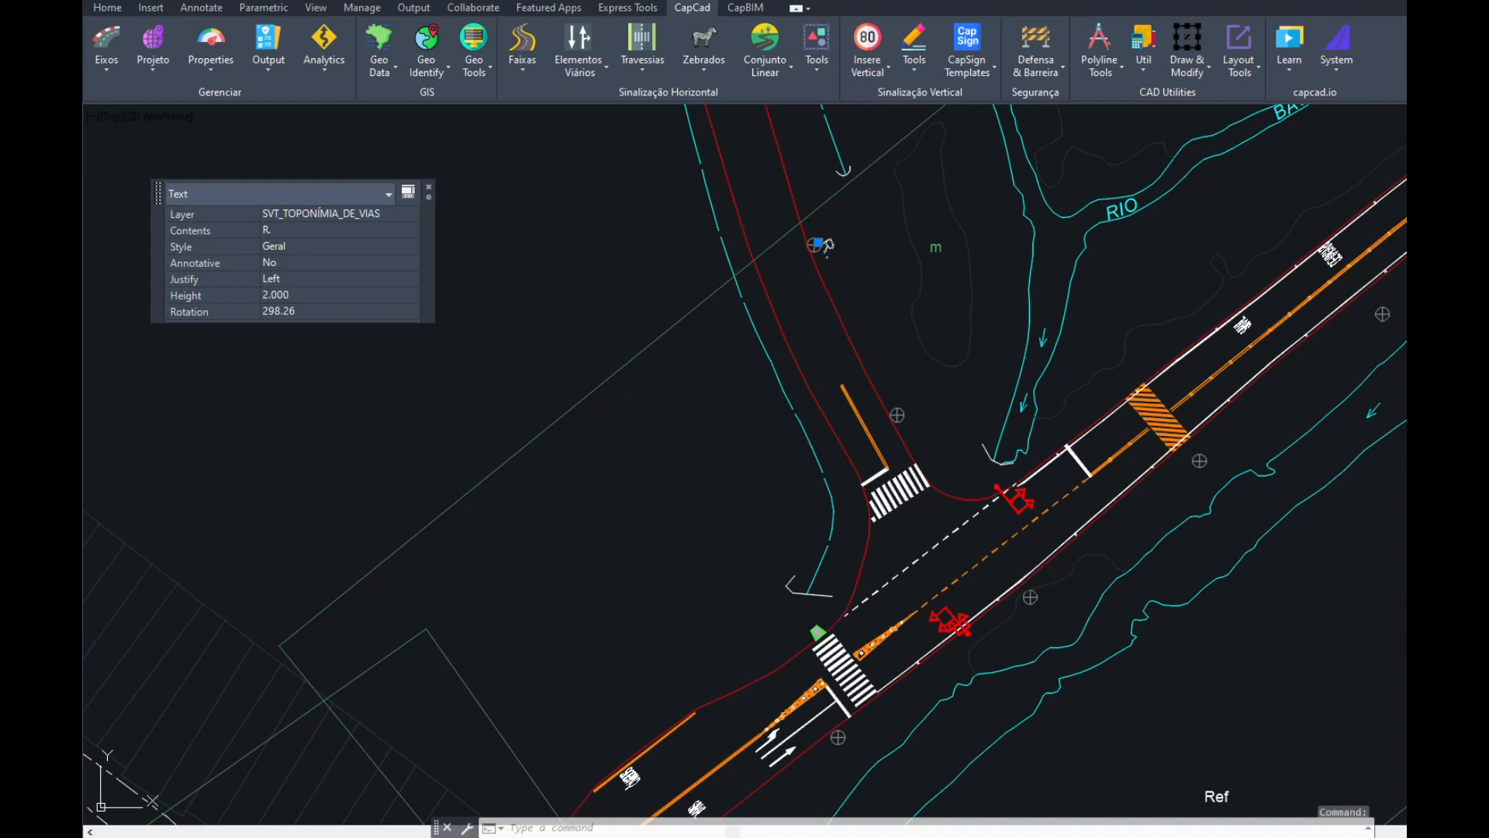
double_click(826, 246)
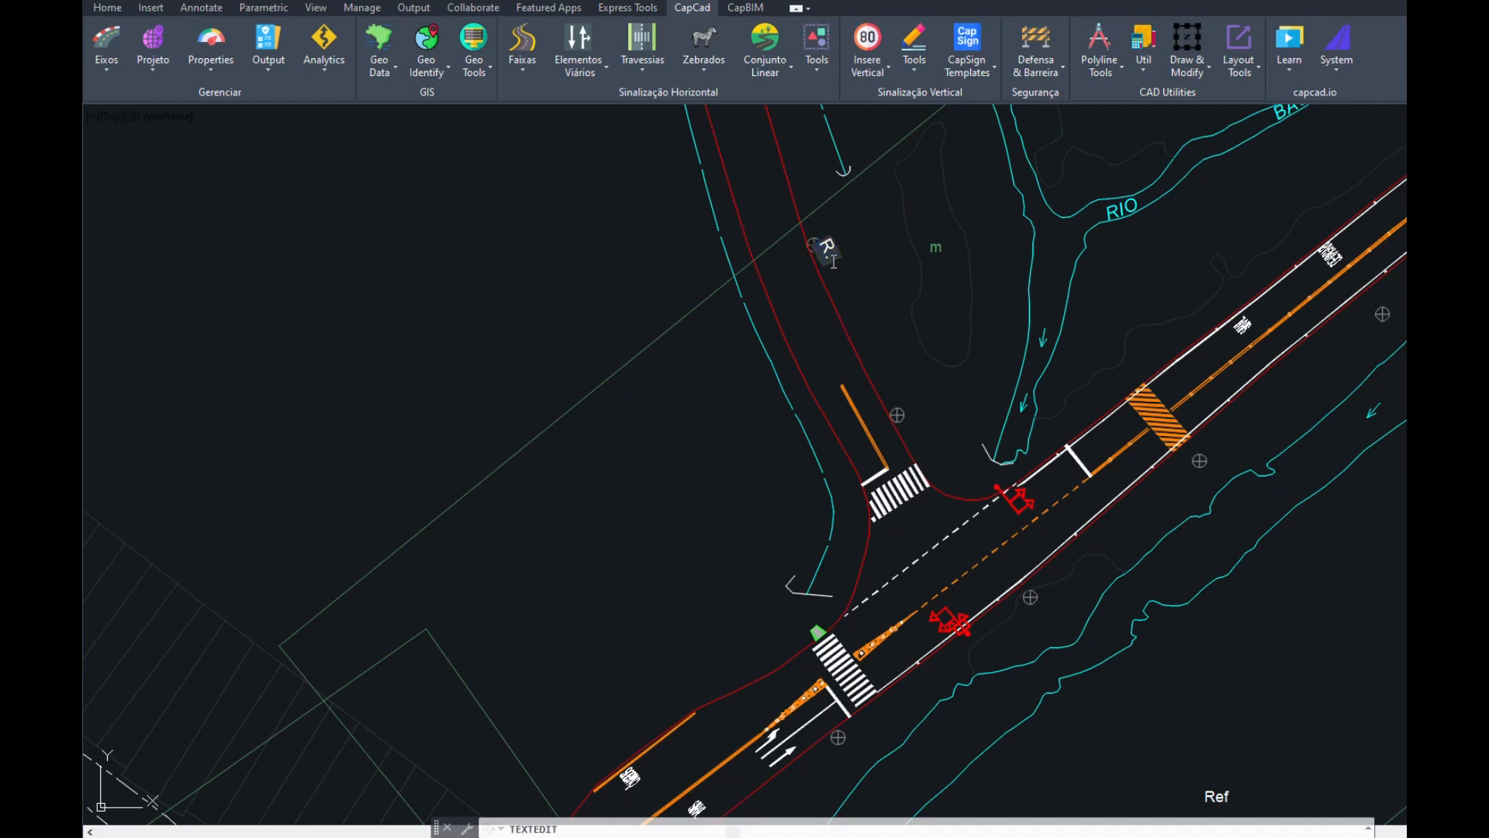
key("ctrl+v")
key("Return")
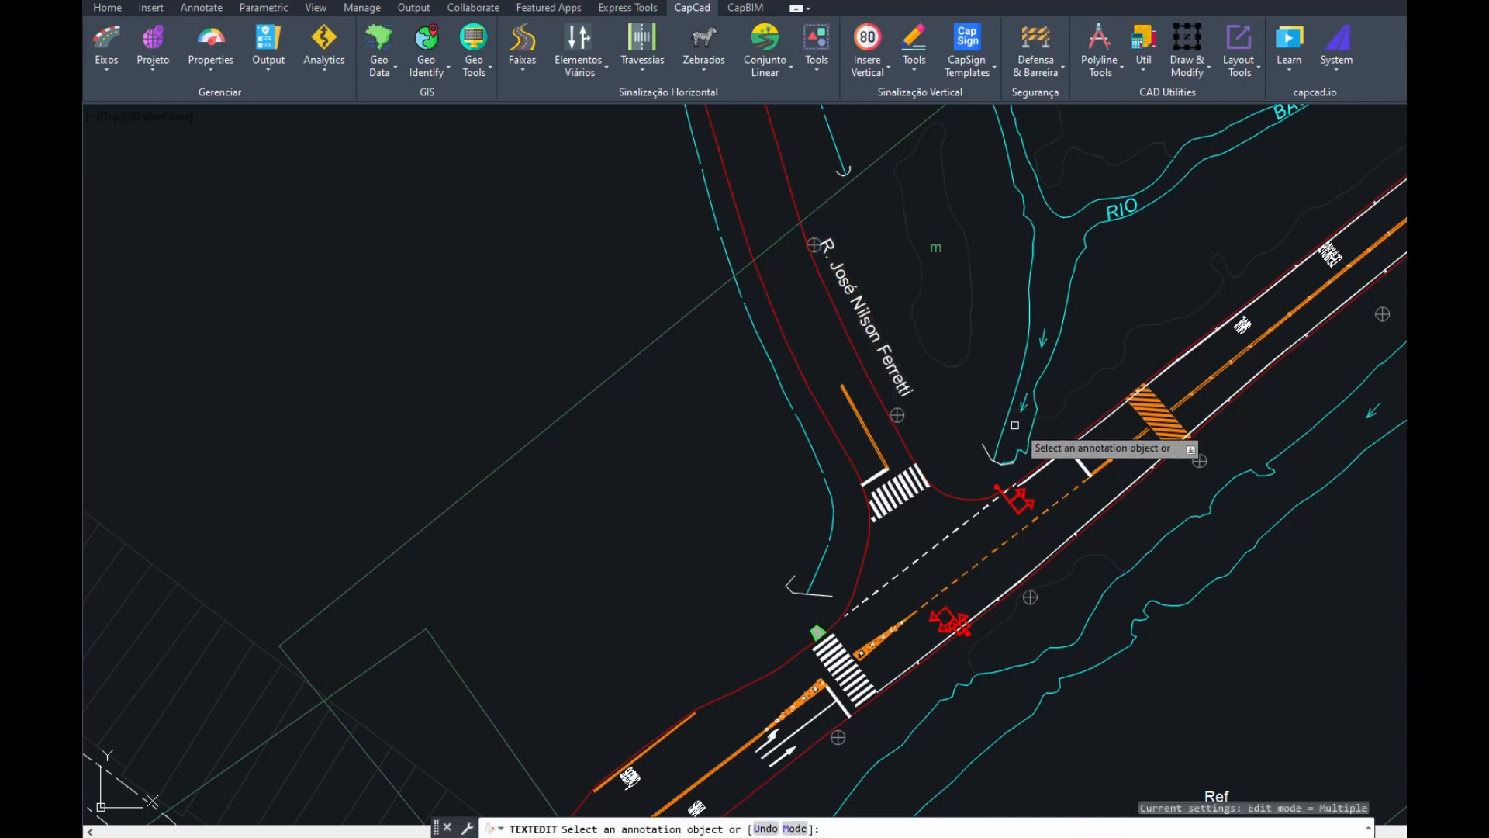
key("Escape")
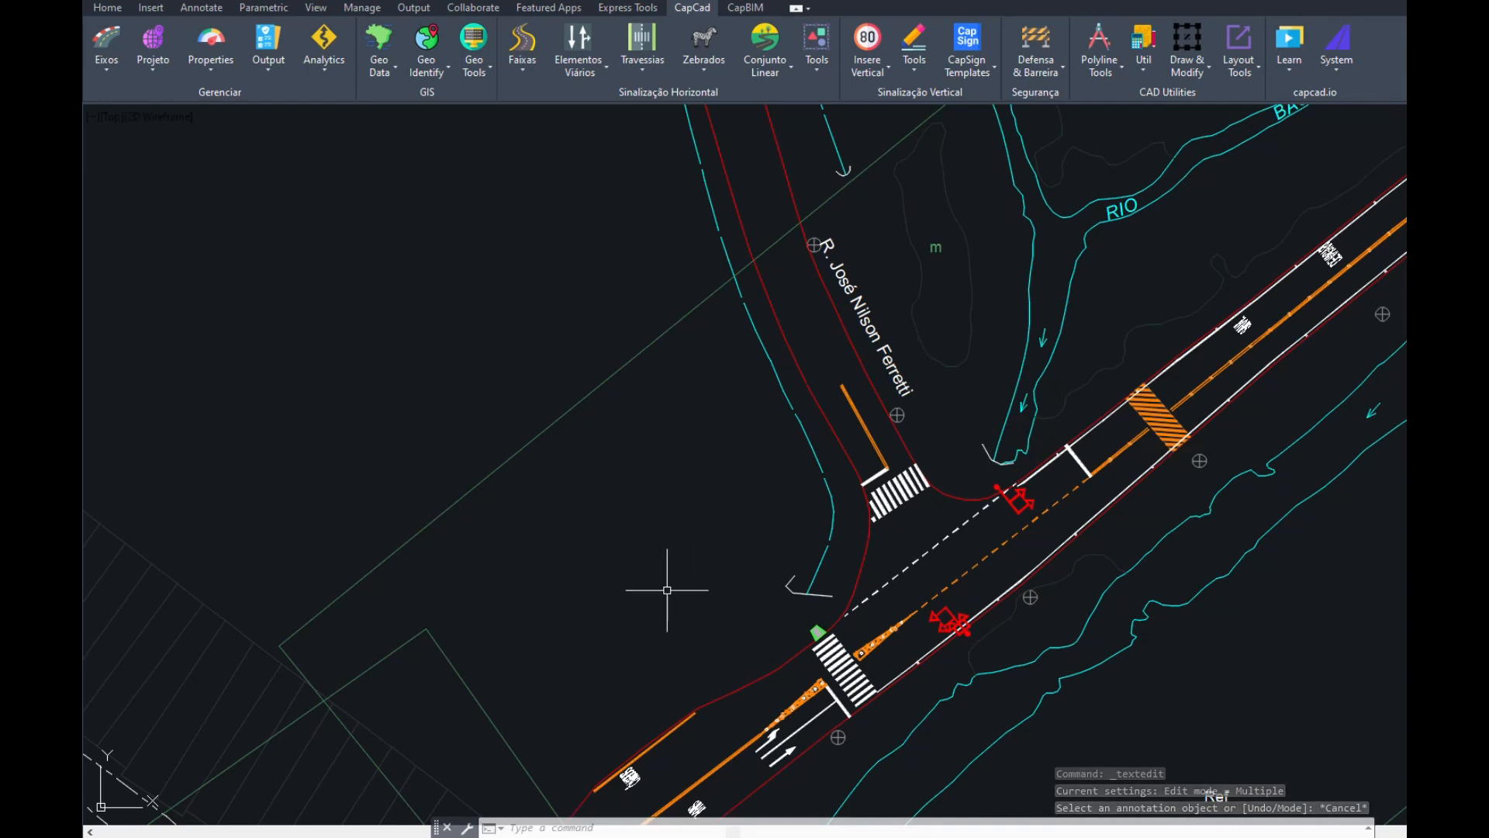
- Run Coordinate Conversion and pick the upper edge of the orange hatched speed bump just before the side entrance on R. Jamil João Zarif
mouse_move(1237, 456)
middle_mouse_down()
mouse_move(1094, 337)
mouse_move(1091, 445)
middle_mouse_up()
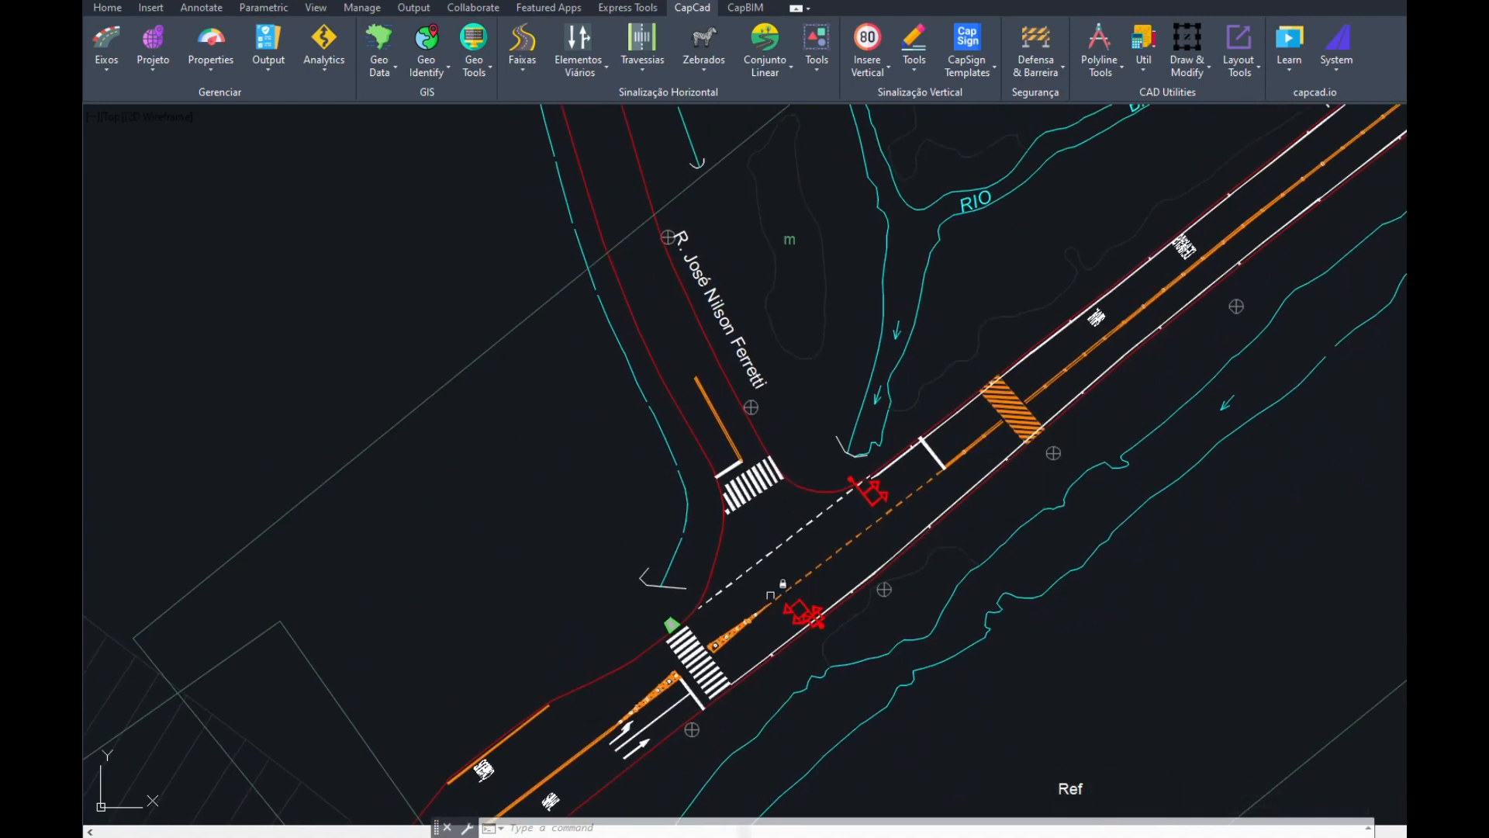
middle_click_drag(795, 525, 861, 448)
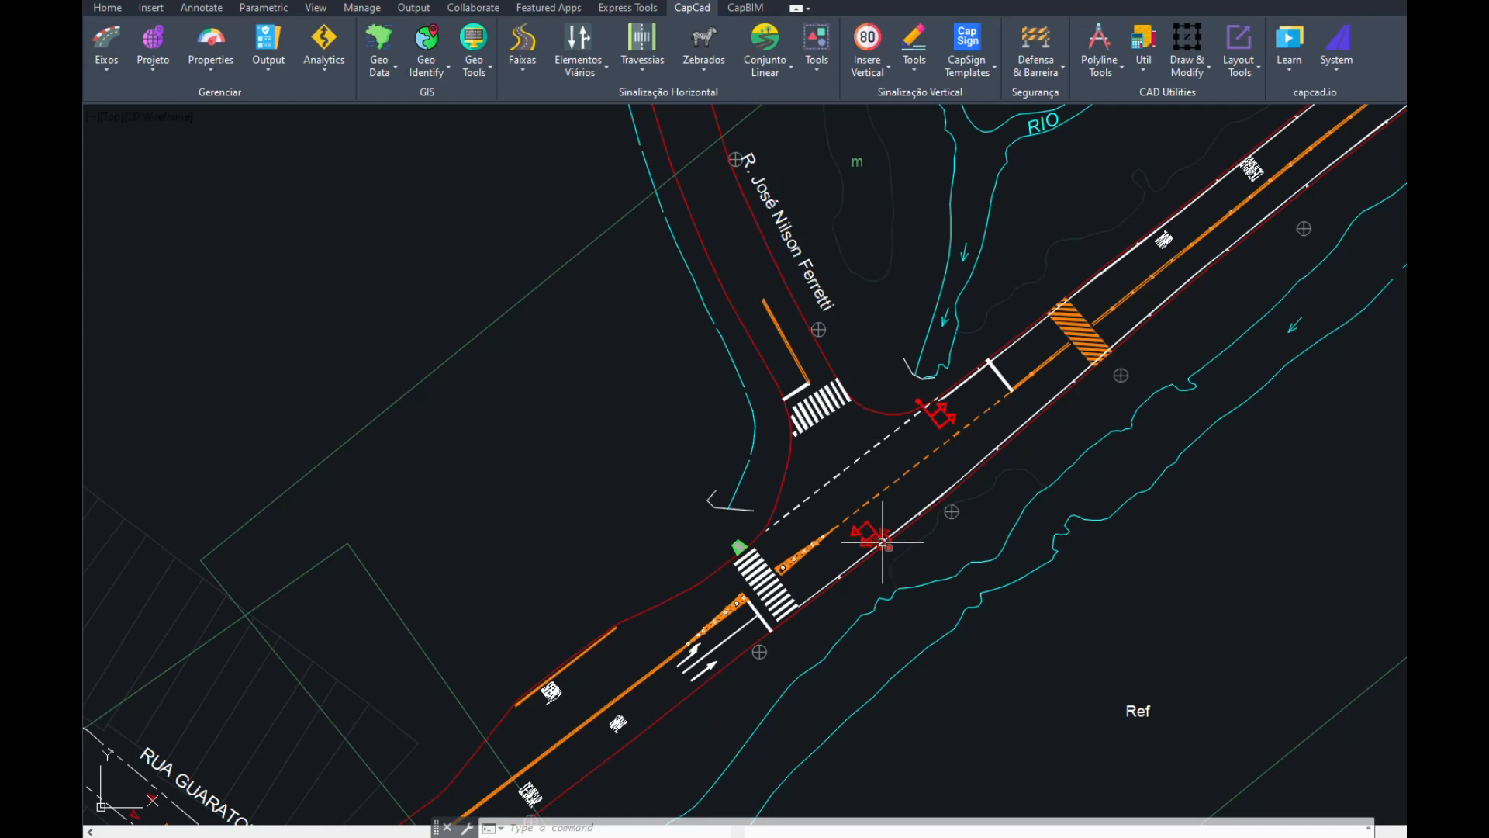
middle_click_drag(1185, 332, 874, 566)
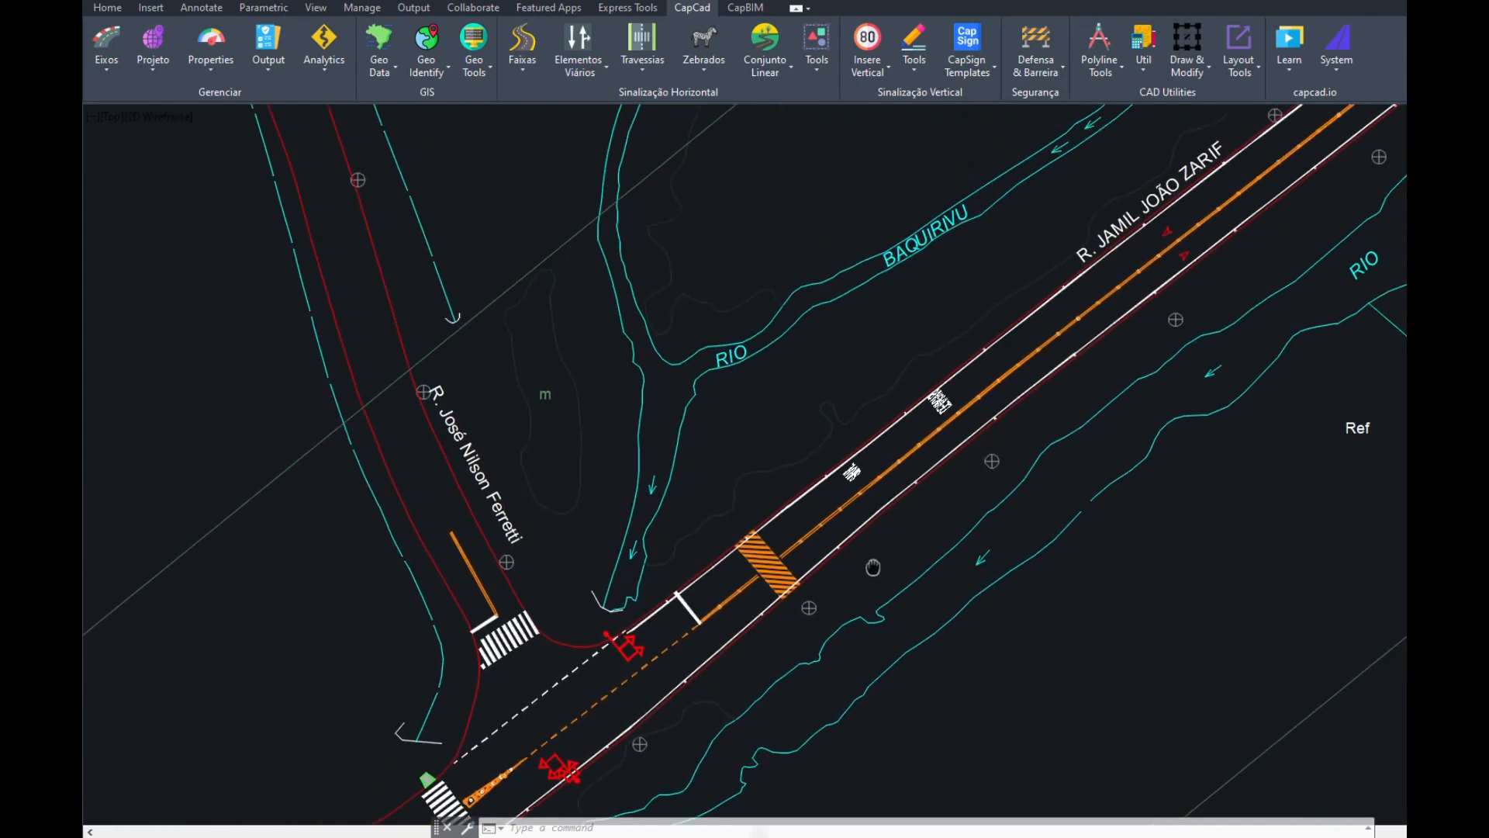
middle_click_drag(1123, 372, 459, 827)
mouse_move(1131, 423)
middle_mouse_down()
mouse_move(891, 520)
mouse_move(320, 661)
middle_mouse_up()
scroll(365, 635, "down", 4)
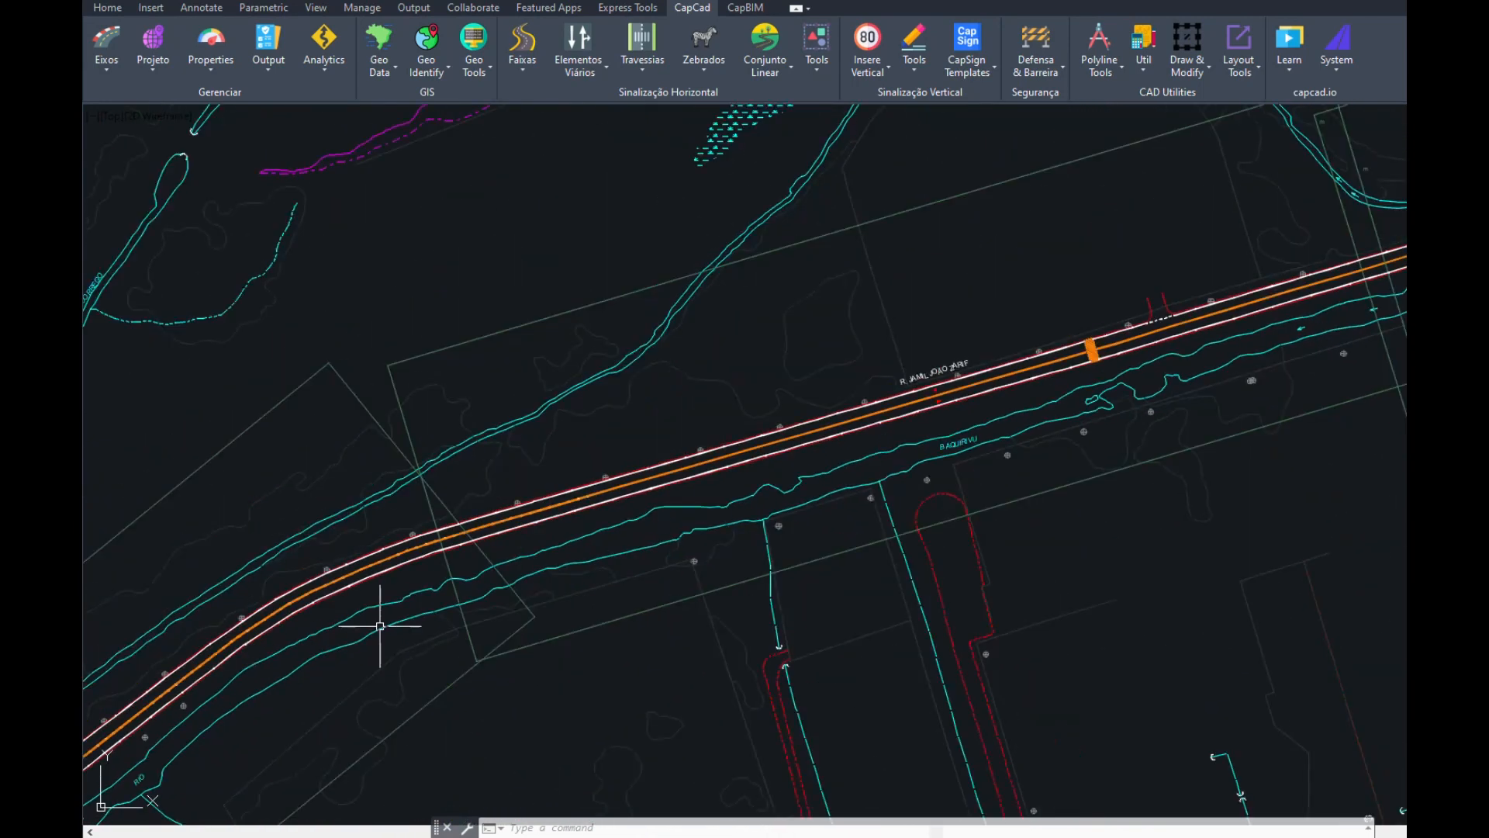
middle_click_drag(1107, 328, 870, 403)
scroll(870, 402, "up", 6)
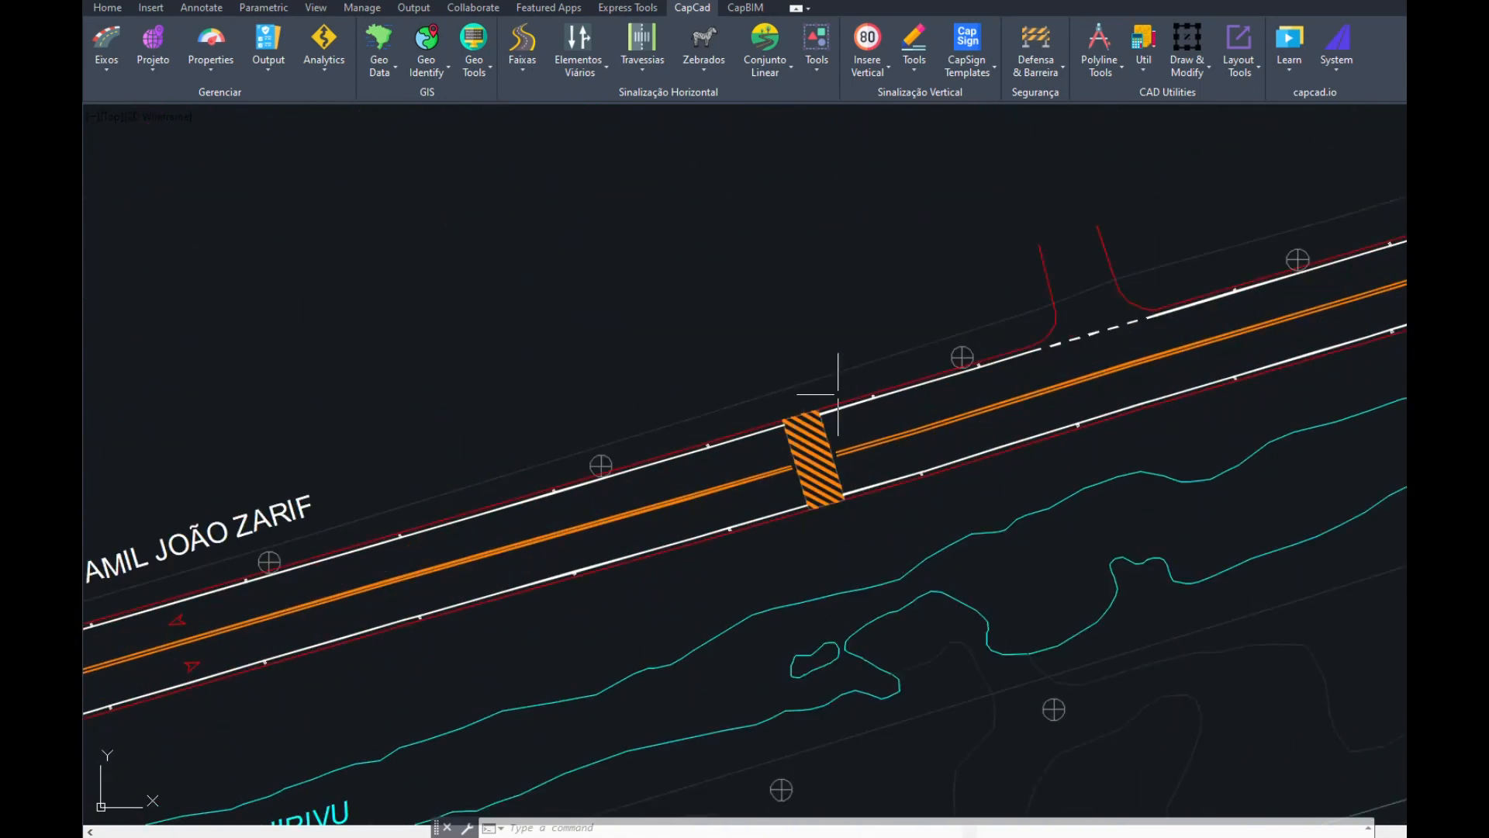
mouse_move(903, 503)
middle_mouse_down()
mouse_move(817, 498)
mouse_move(824, 515)
middle_mouse_up()
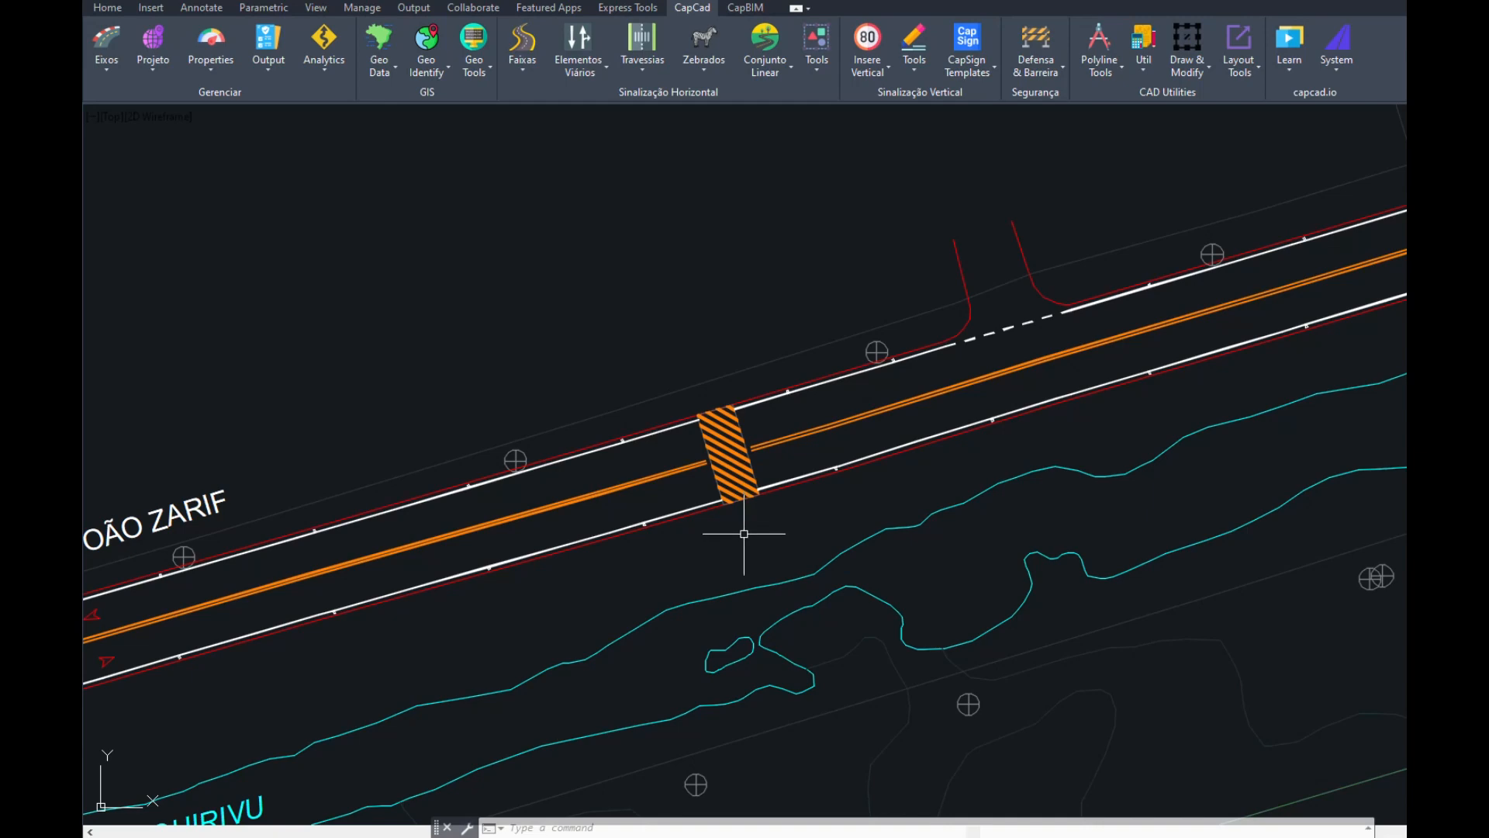
type("CC")
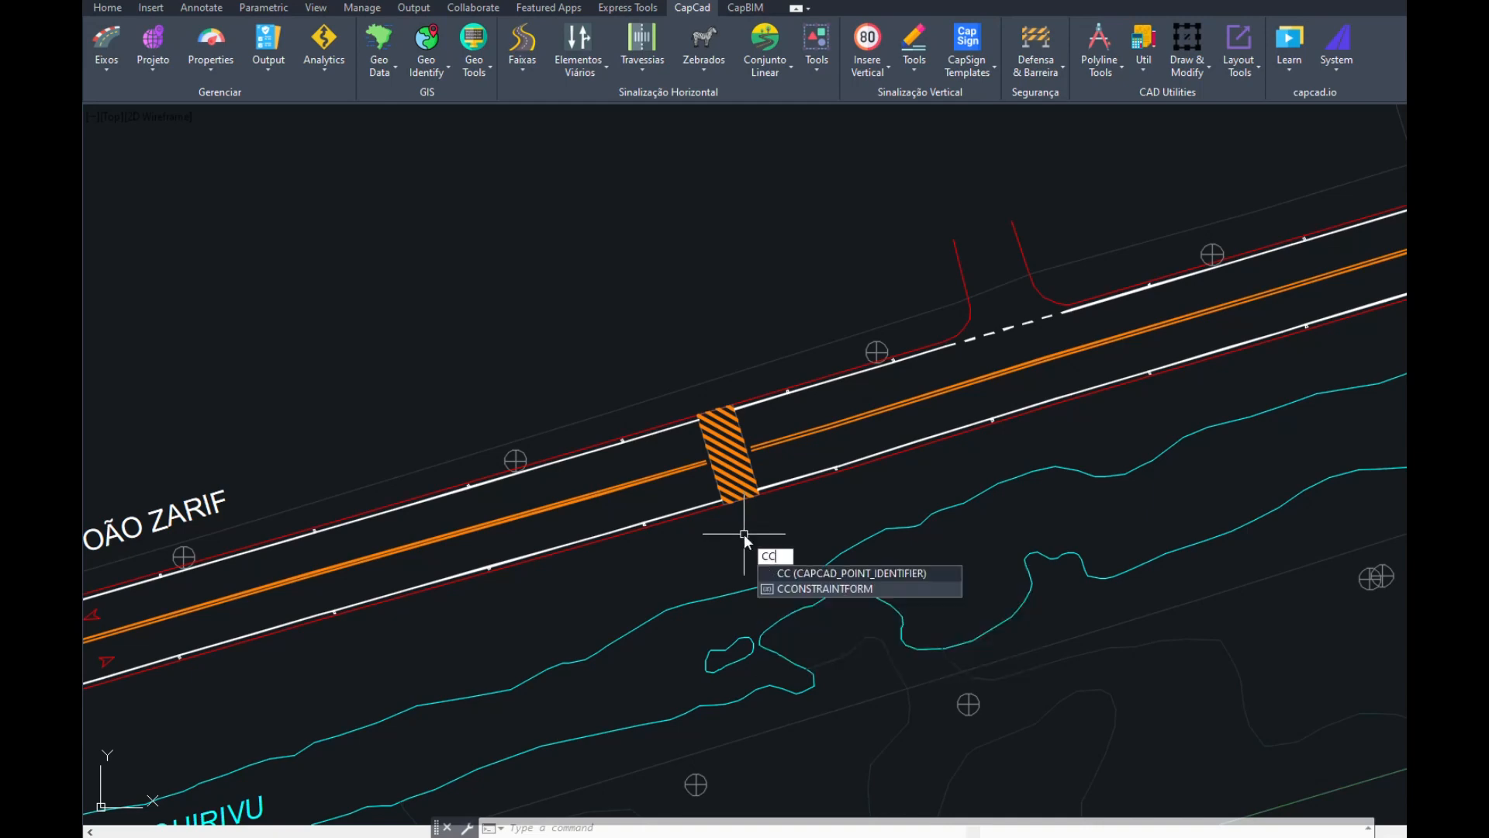
key("Return")
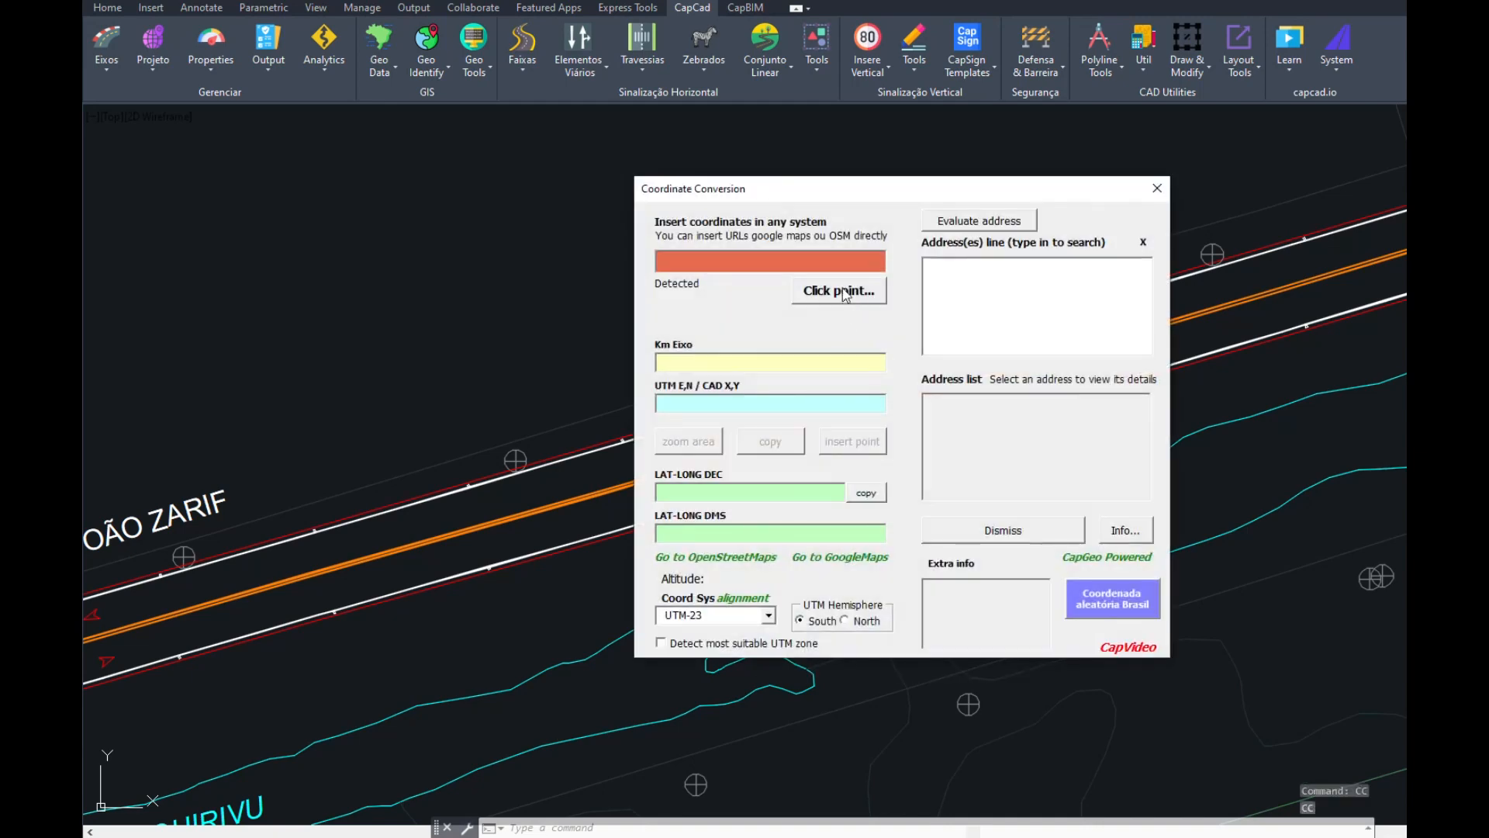
left_click(851, 299)
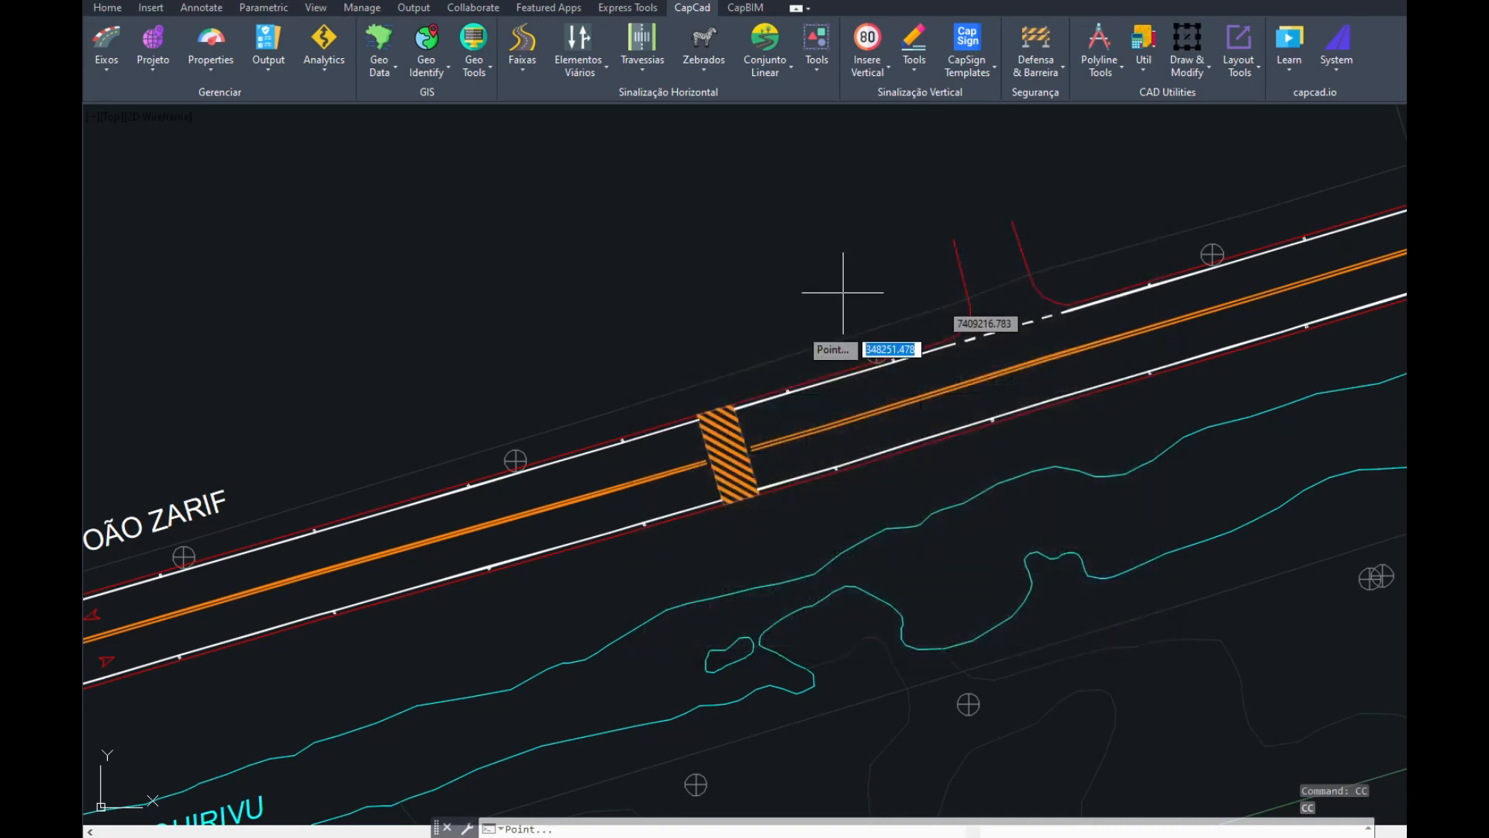
left_click(729, 414)
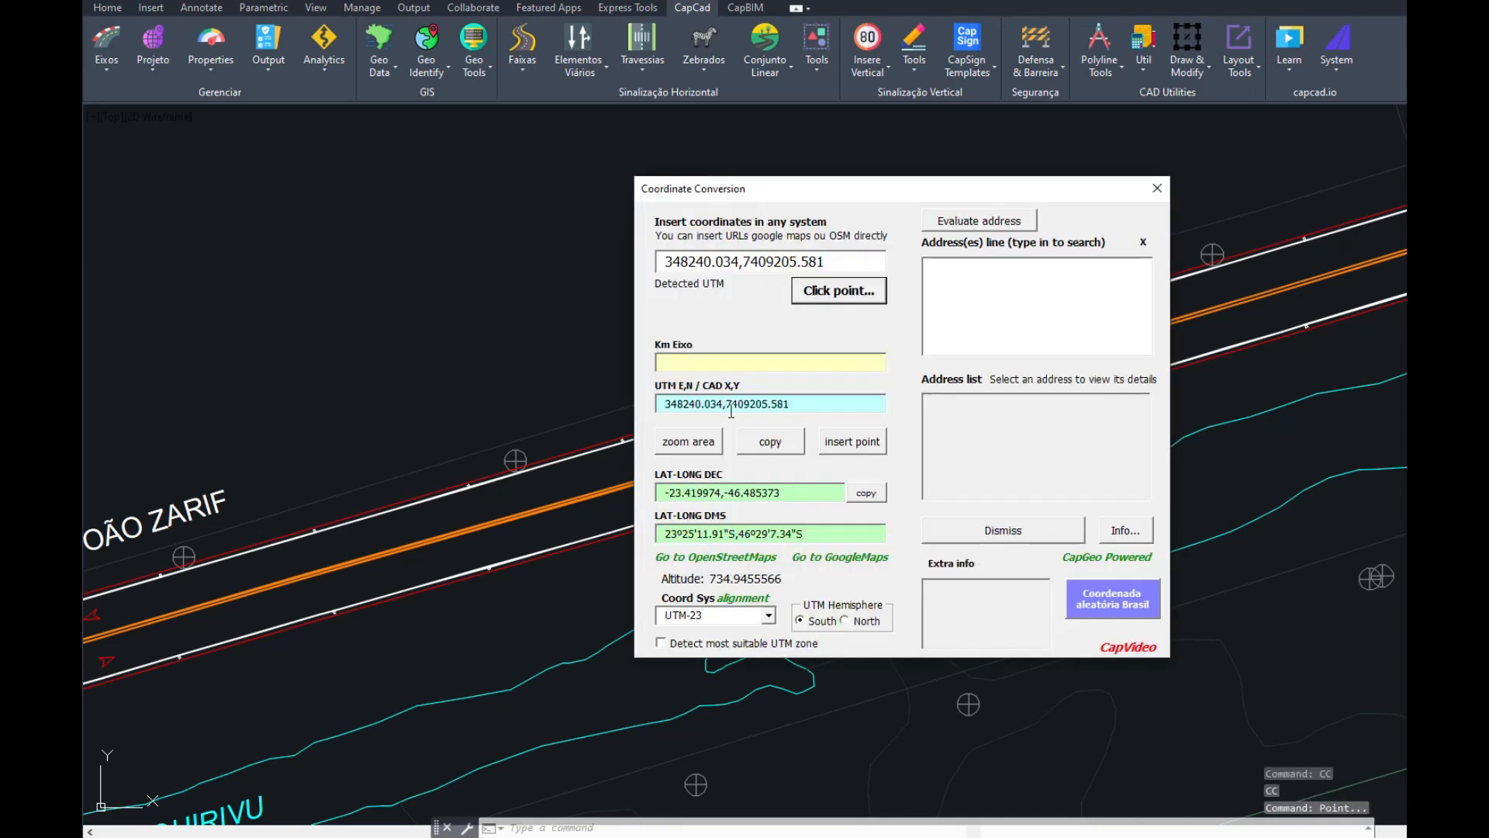
- Copy the decimal coordinates -23.419974,-46.485373, search for them in Google Earth, and close the open placemark dialog
double_click(793, 494)
key("ctrl+c")
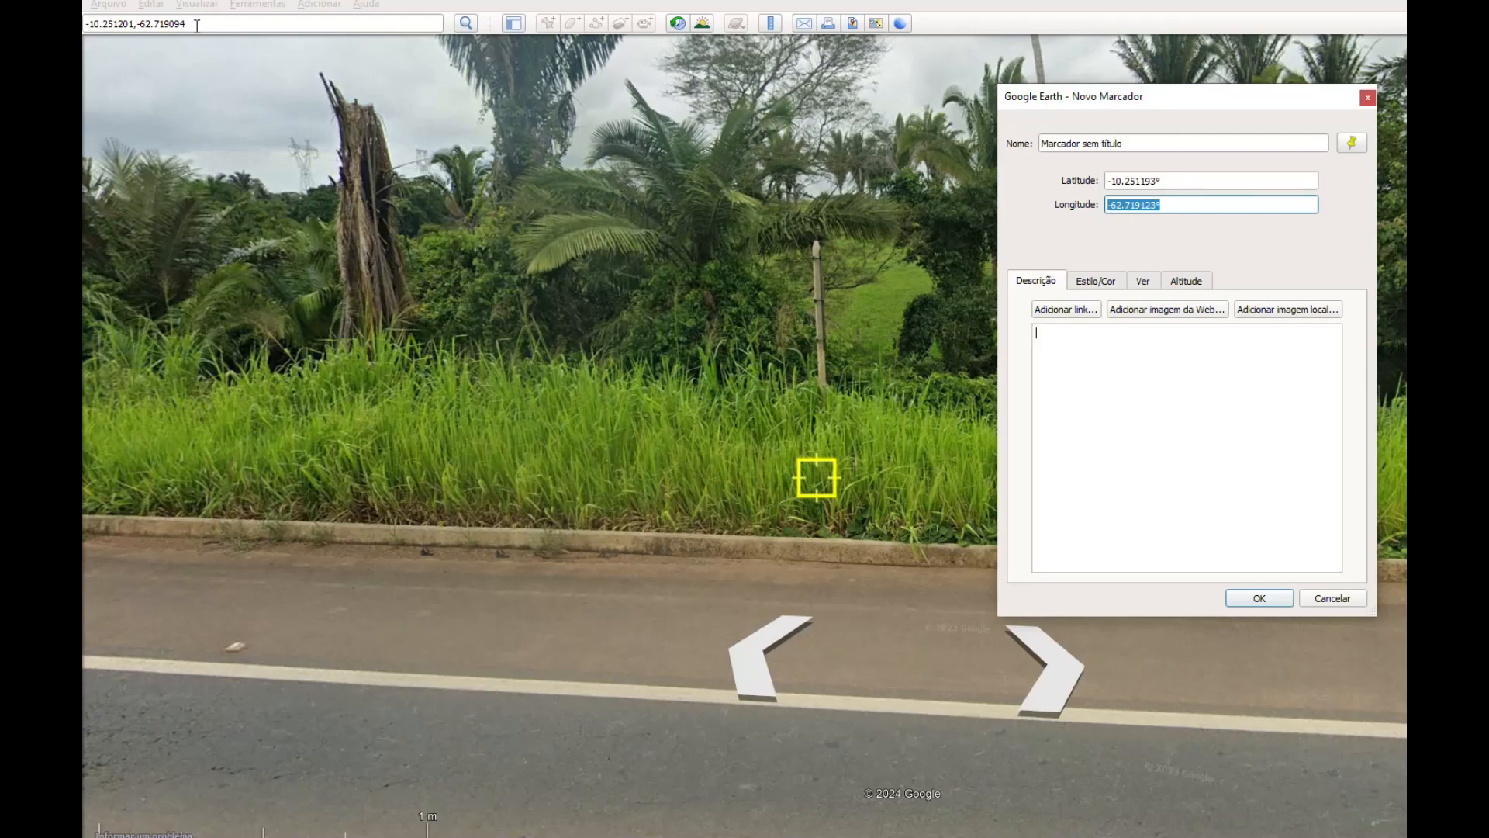
left_click(289, 24)
key("ctrl+v")
left_click(465, 22)
left_click(1368, 98)
- Enter street-level view on the road near the searched point and examine the sidewalk for the speed bump's warning sign
scroll(916, 460, "up", 4)
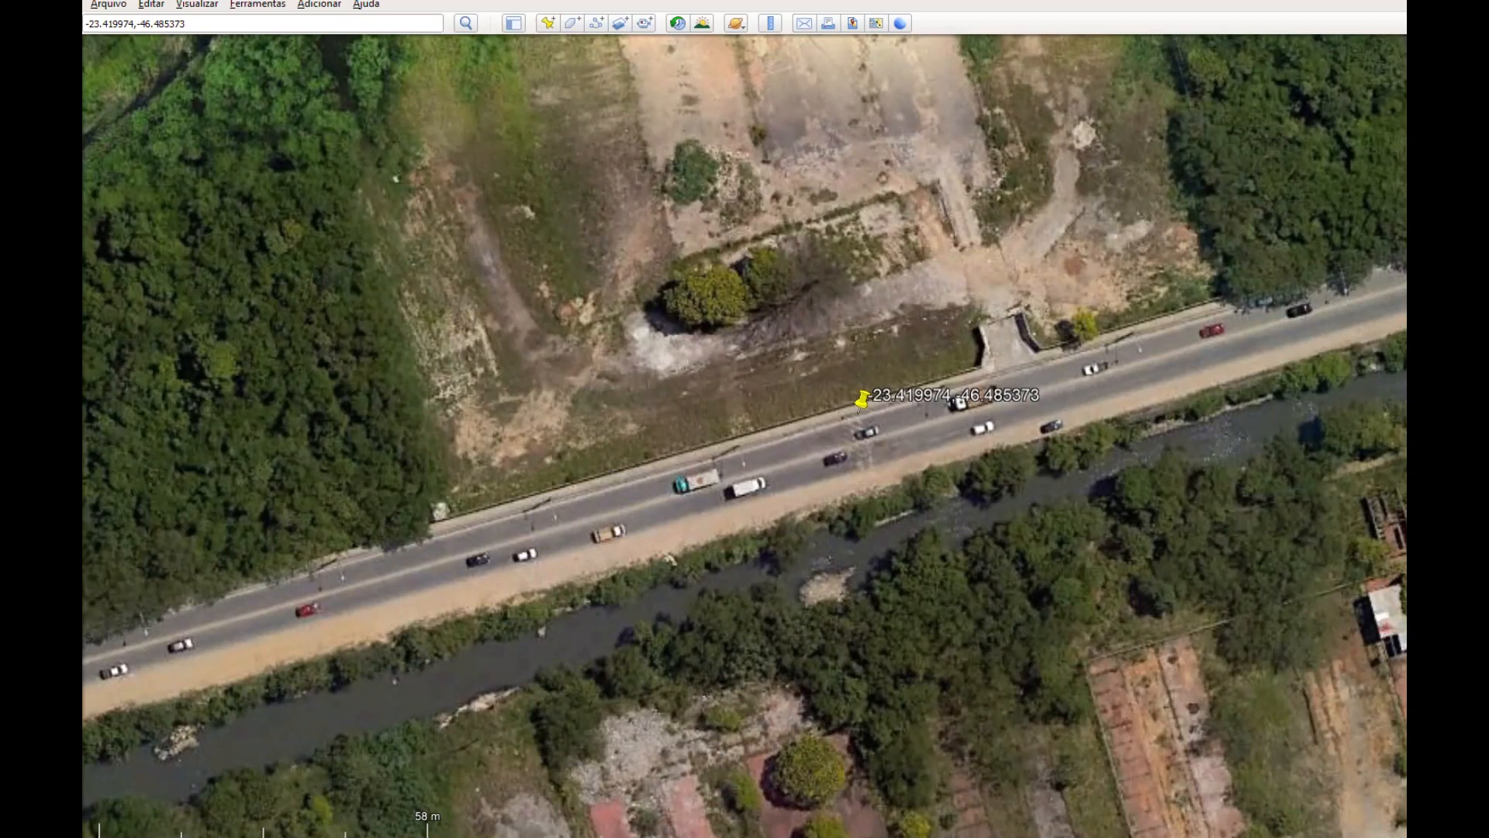
left_click_drag(1371, 197, 850, 461)
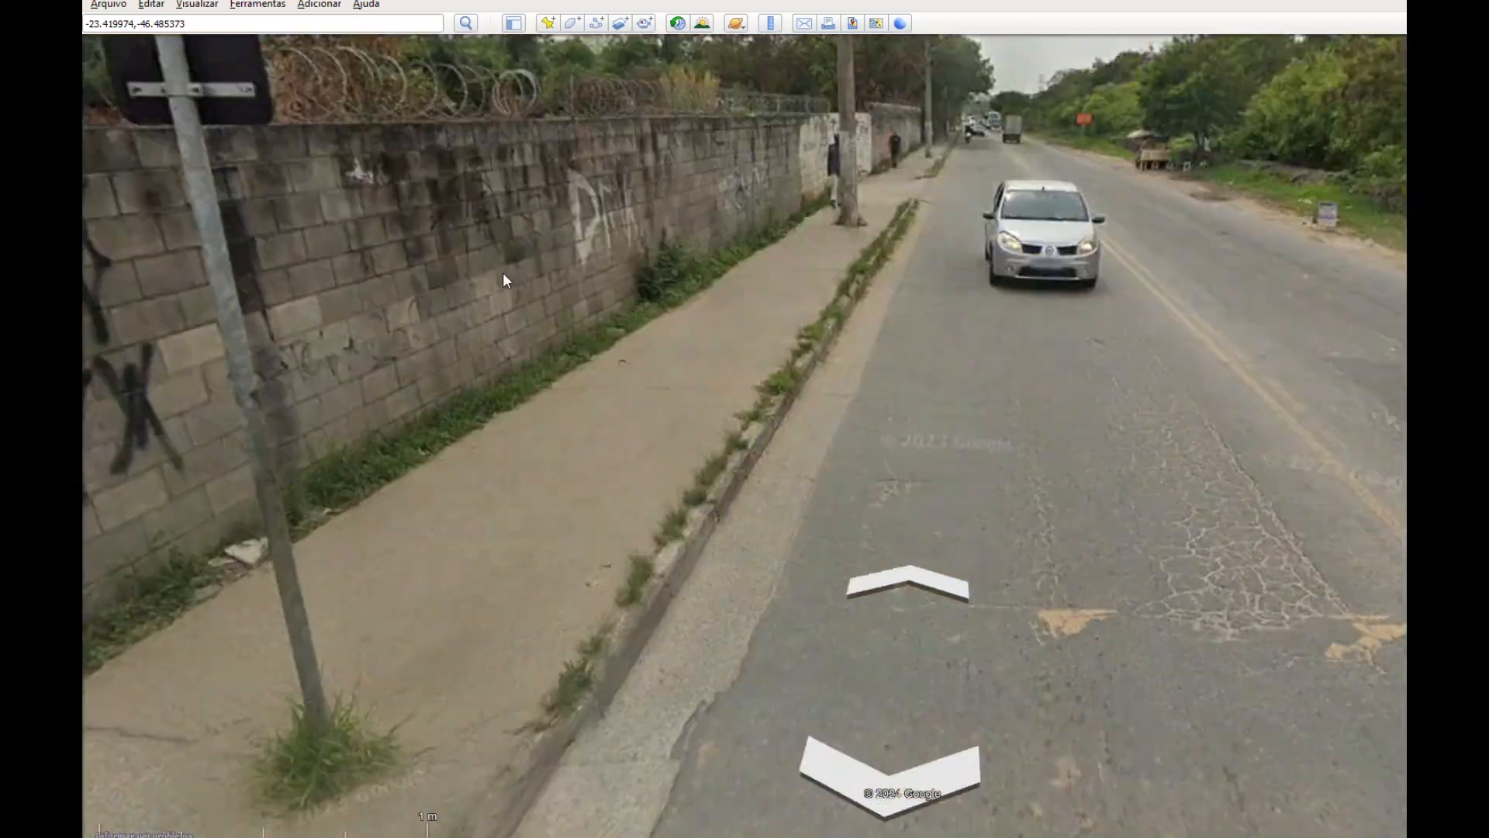
left_click_drag(630, 616, 847, 746)
double_click(1084, 596)
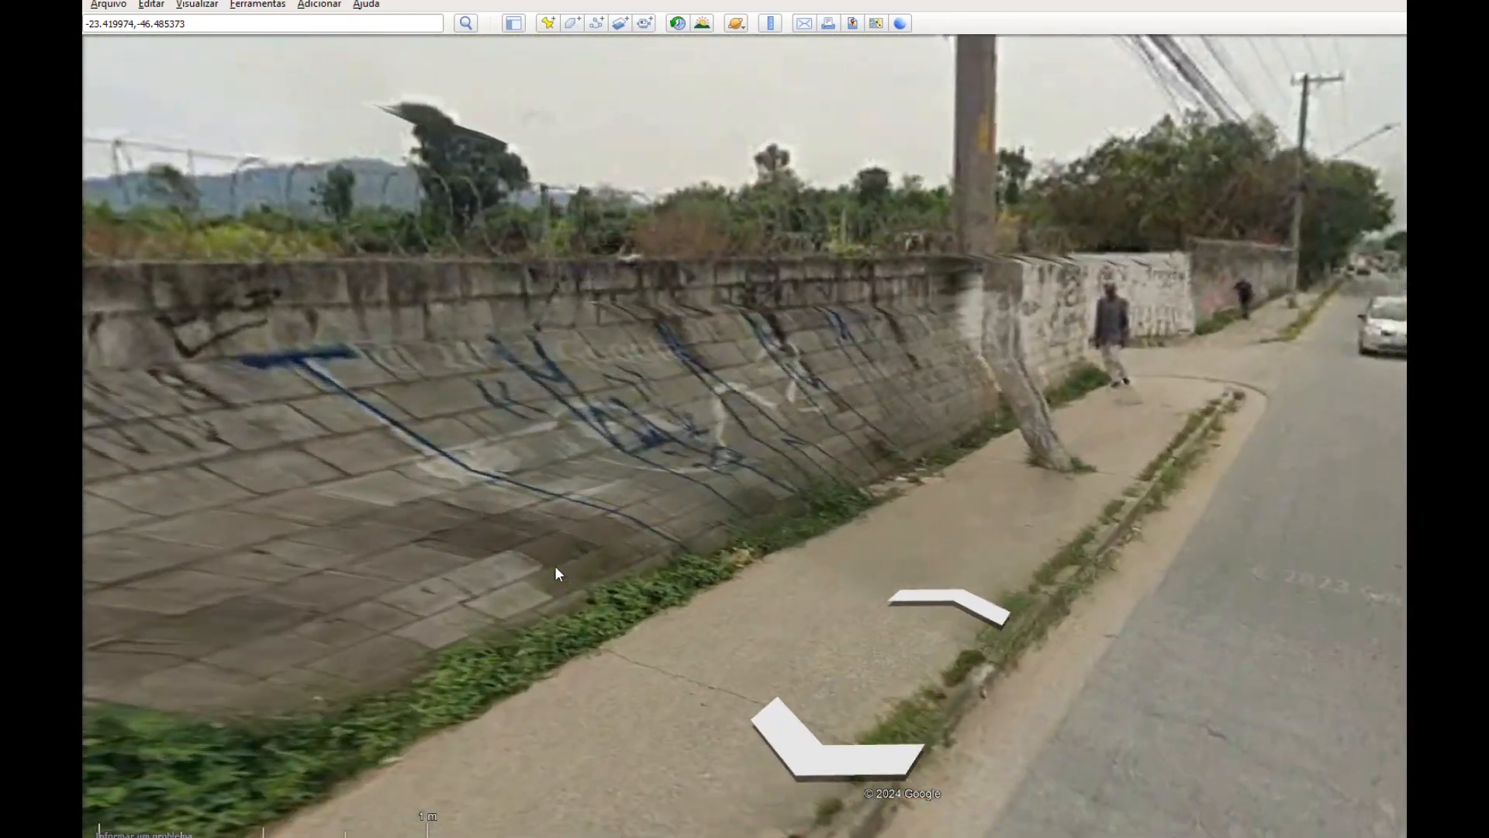
left_click_drag(555, 572, 981, 637)
left_click(980, 637)
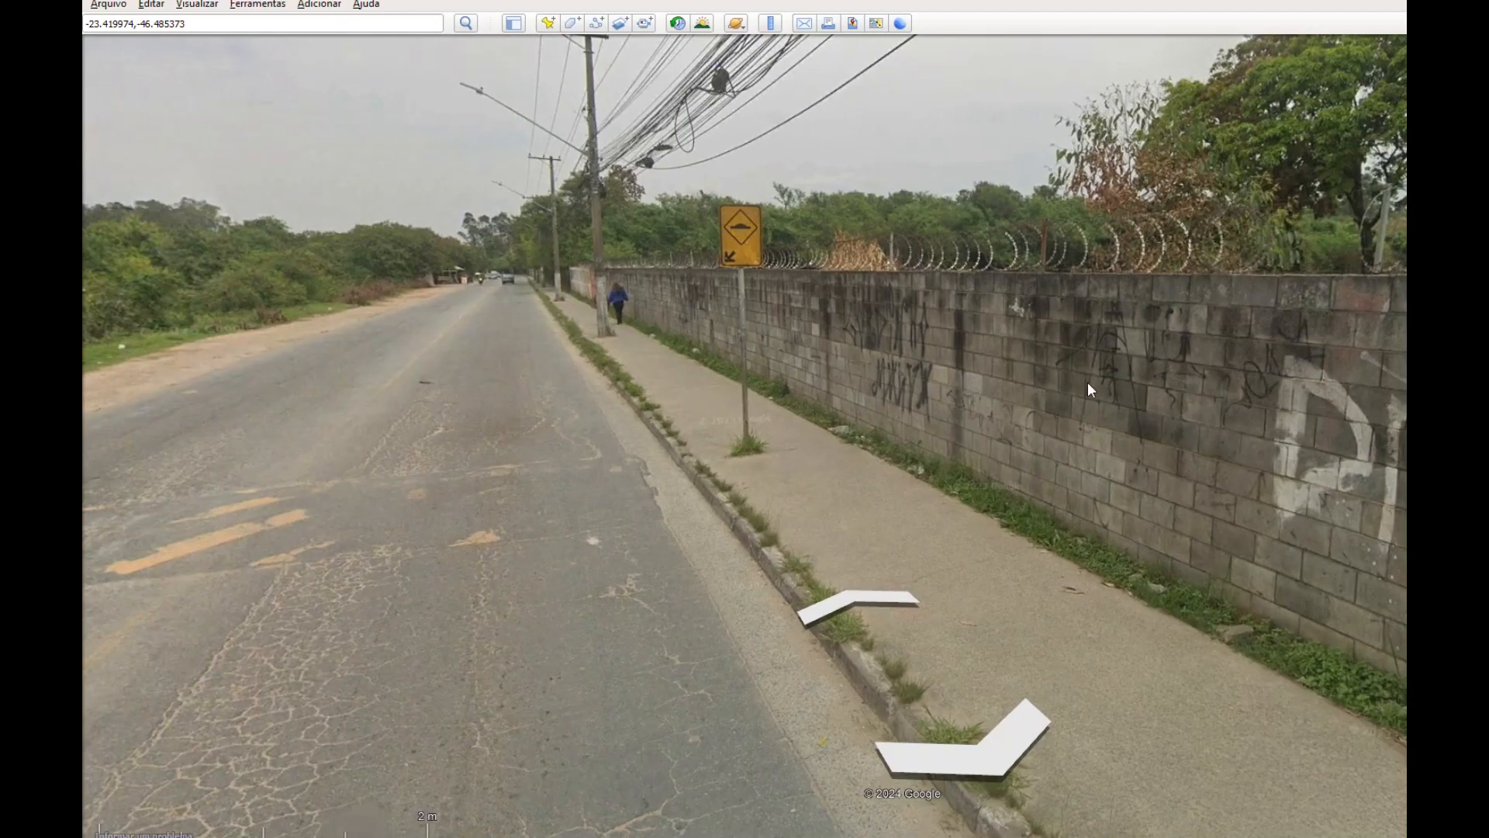
- Switch back to the AutoCAD drawing, restart Coordinate Conversion with an empty form, and search for the address RUA GUARATON
key("alt+Tab")
left_click(1154, 193)
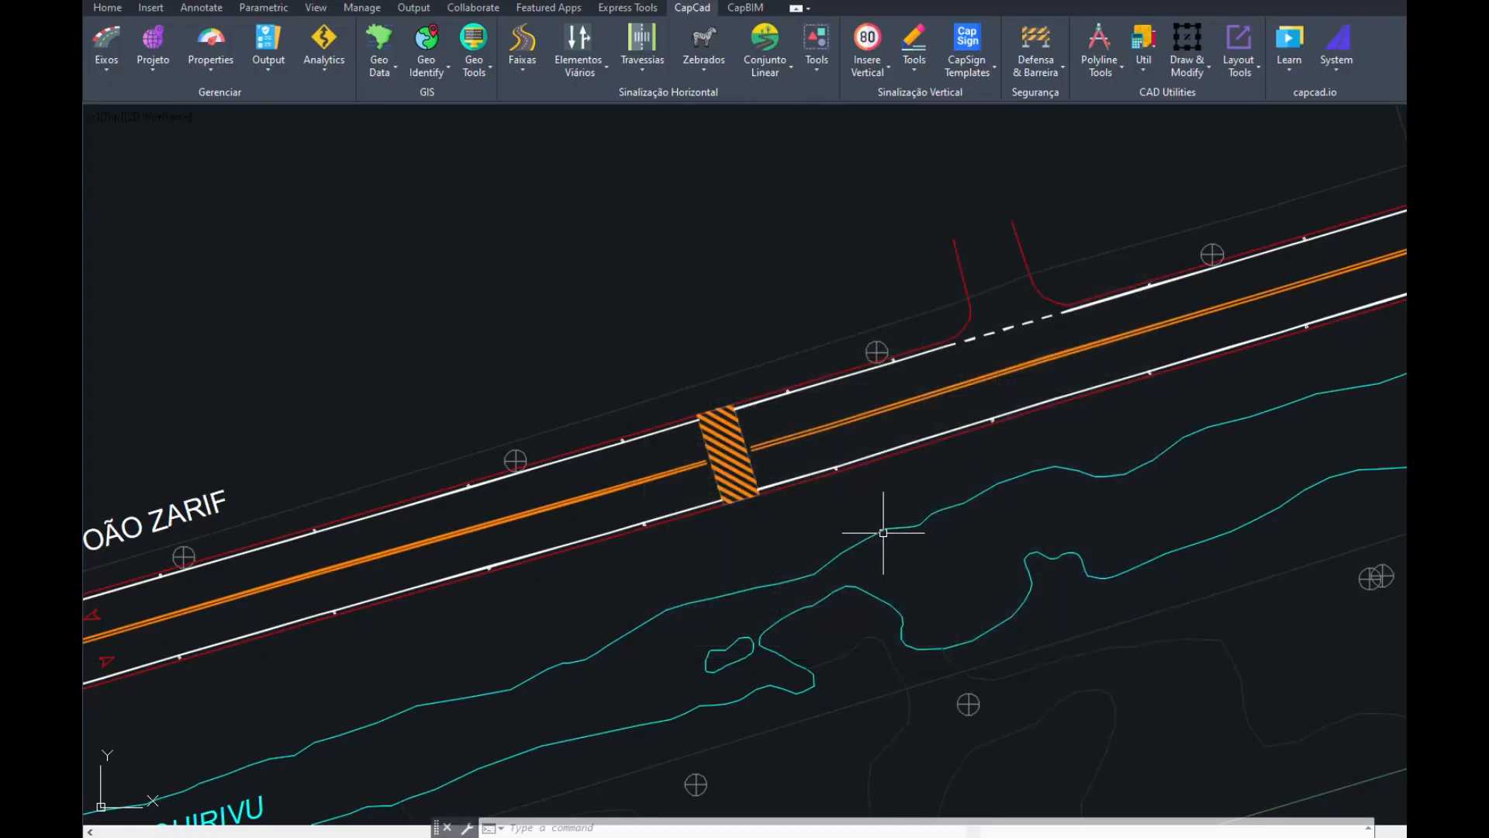
type("CC")
key("Return")
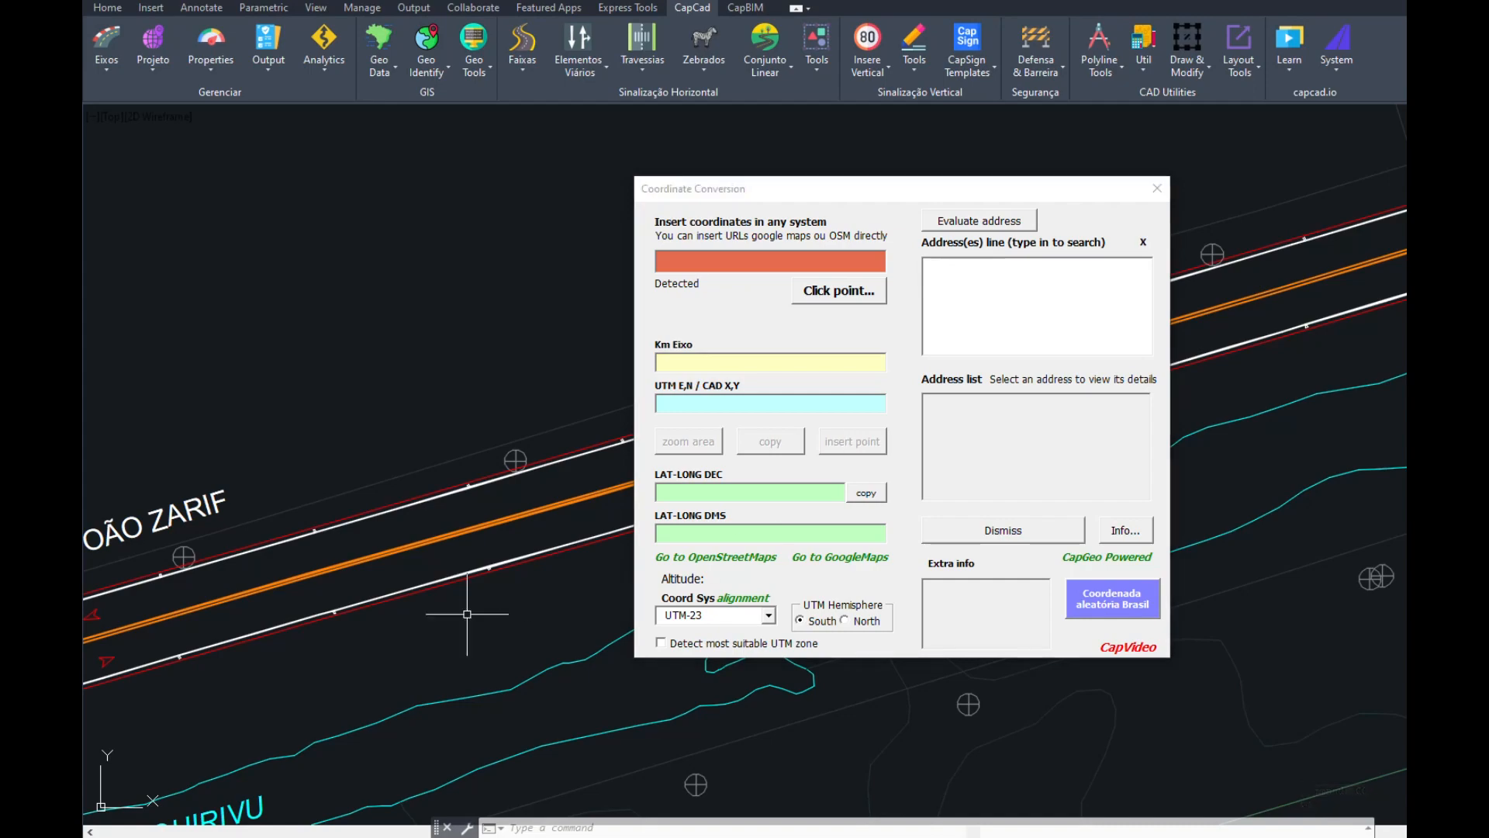
scroll(463, 595, "down", 5)
middle_click_drag(543, 667, 876, 643)
middle_click_drag(480, 737, 775, 388)
mouse_move(349, 764)
middle_mouse_down()
mouse_move(943, 338)
mouse_move(497, 666)
mouse_move(450, 613)
middle_mouse_up()
scroll(399, 505, "up", 4)
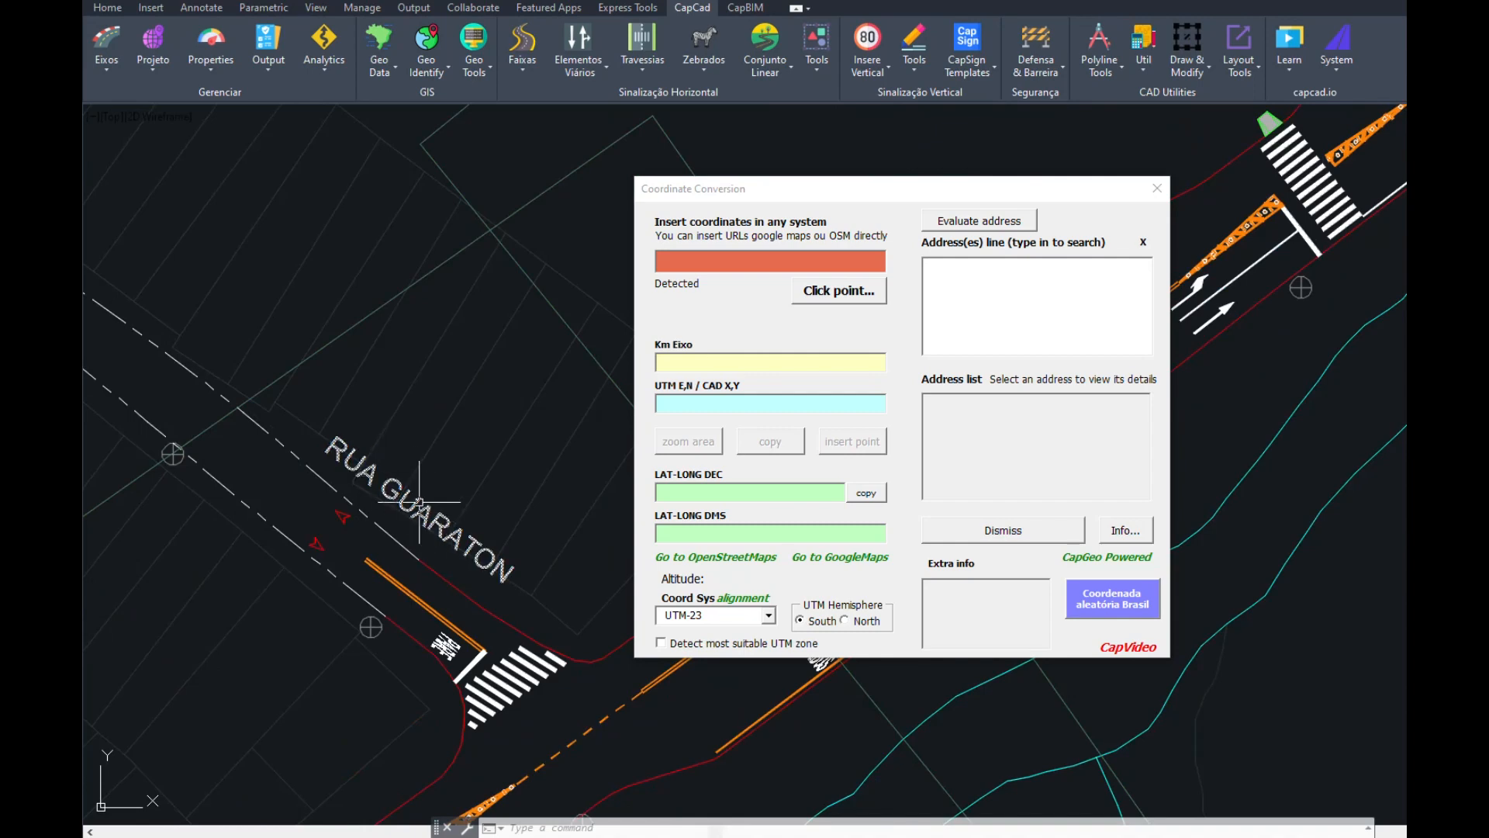
scroll(309, 632, "down", 5)
left_click(999, 297)
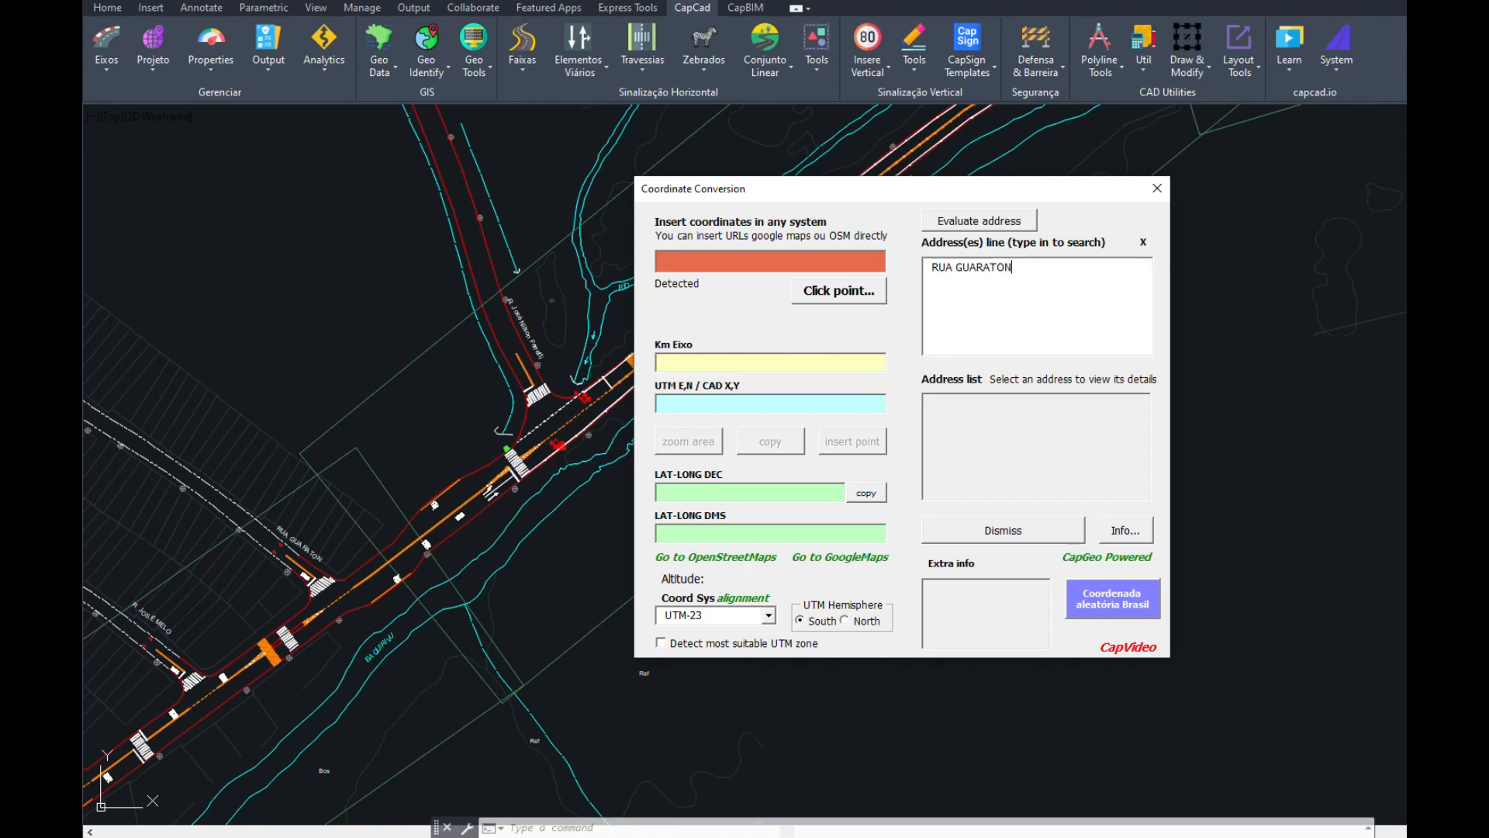
key("Tab")
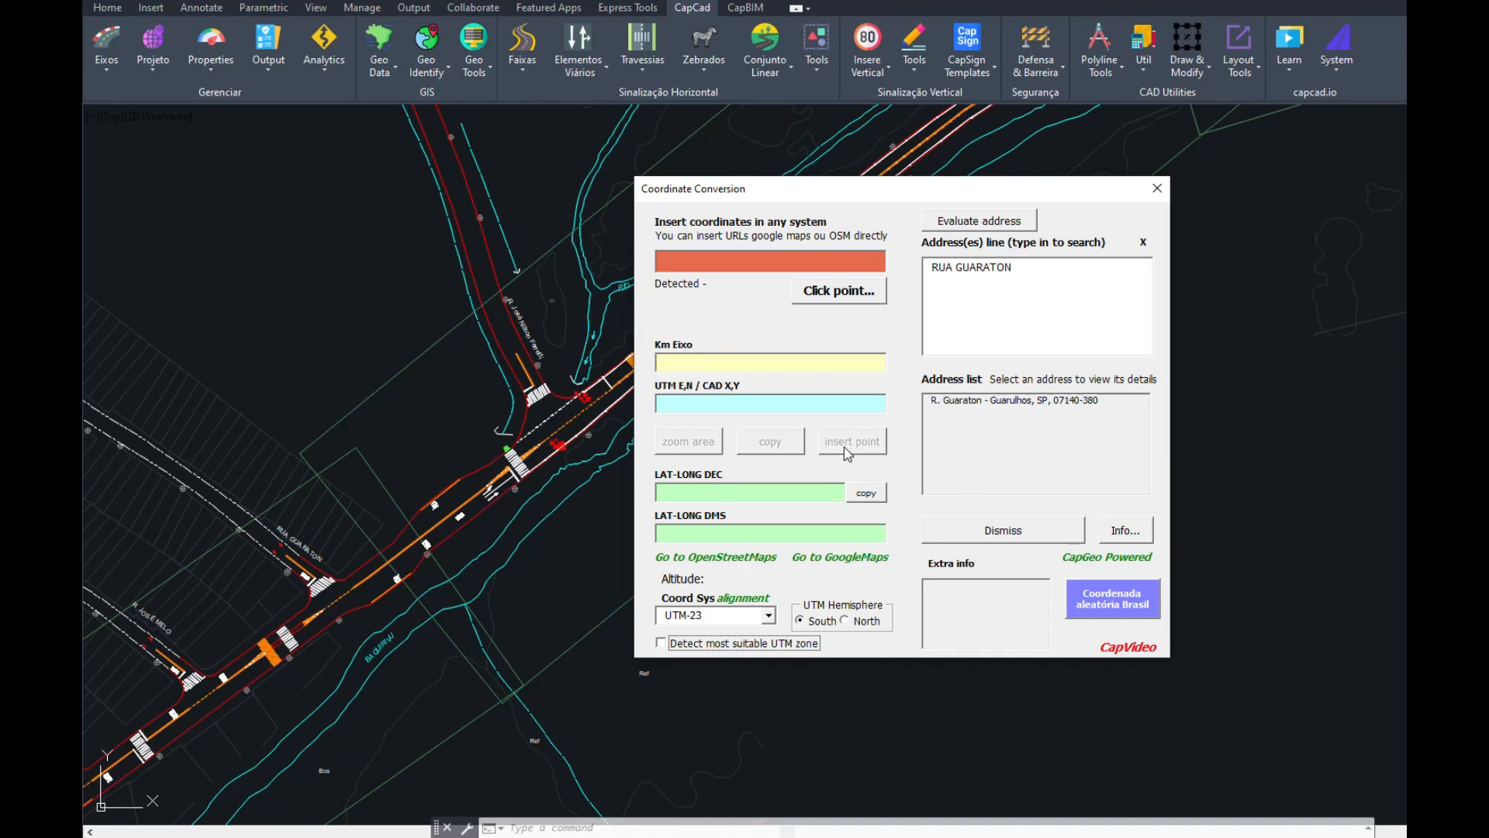
- Select the R. Guaraton address in Guarulhos, zoom the drawing to its area, and close the Coordinate Conversion dialog
left_click(1017, 401)
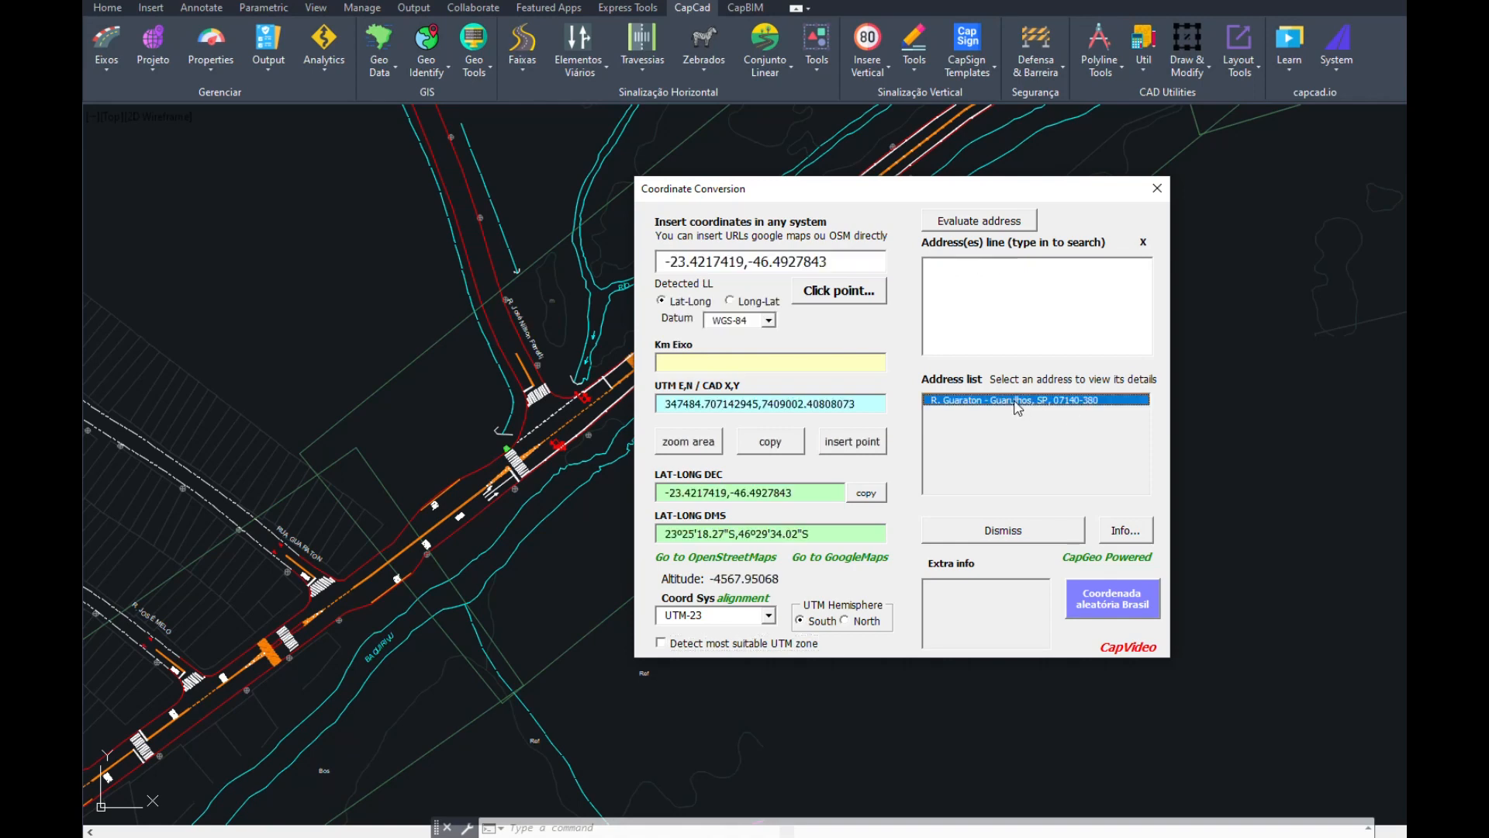
left_click(690, 445)
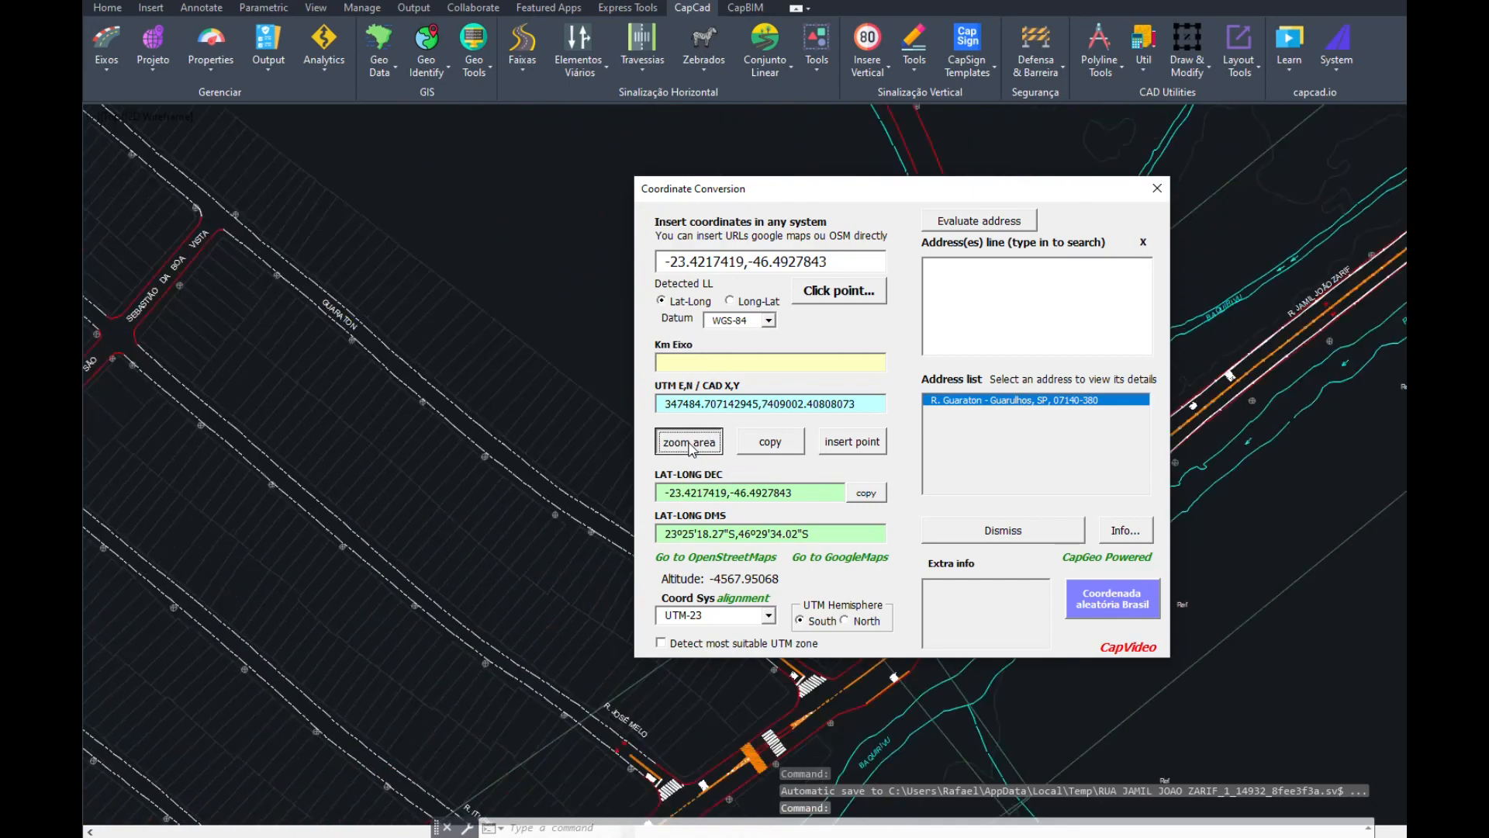
left_click(1157, 188)
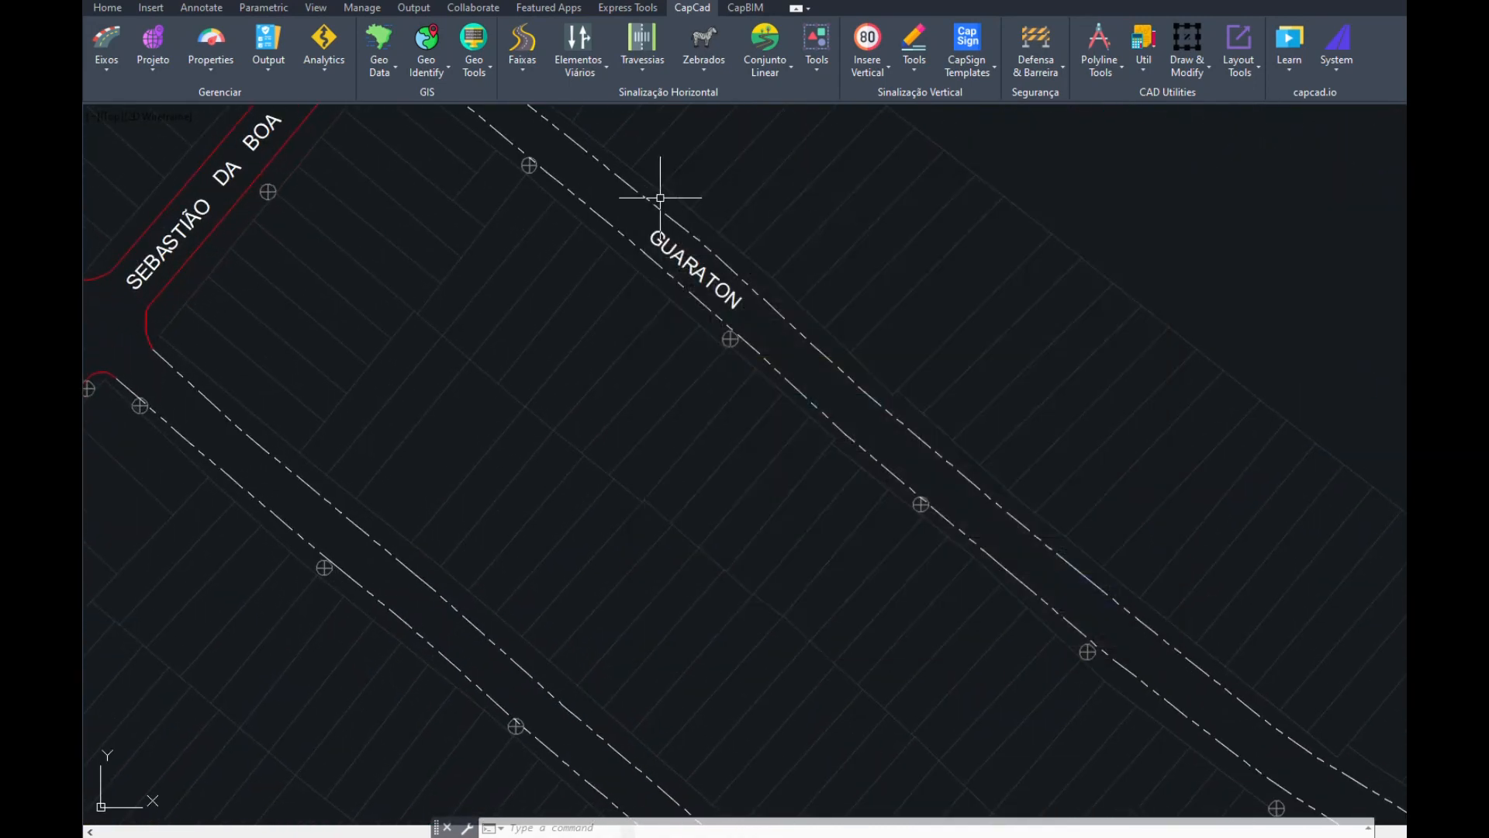
middle_click_drag(1238, 668, 1151, 597)
scroll(1151, 597, "down", 5)
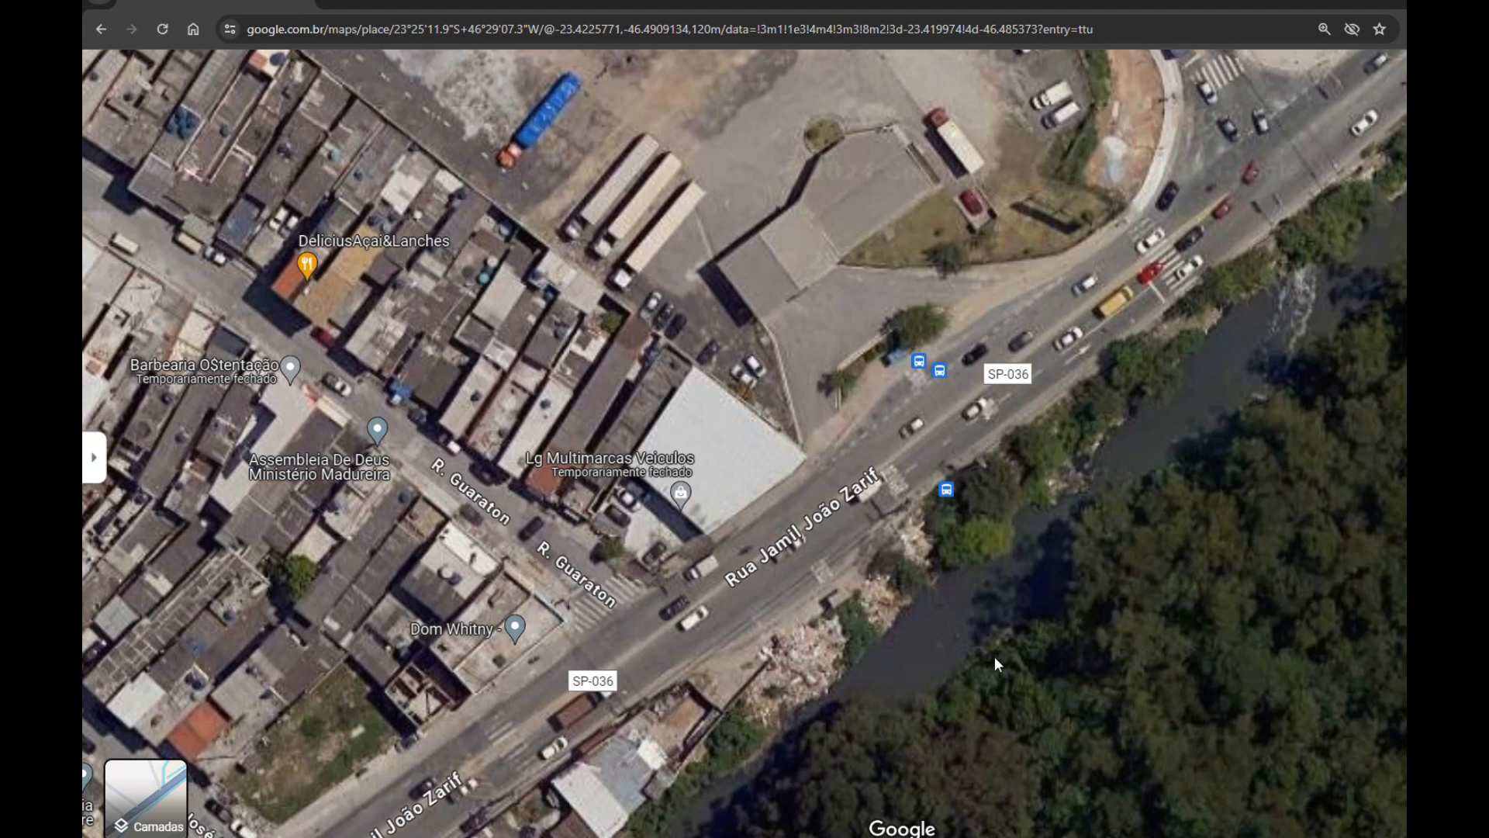
- In Google Maps, copy the coordinates -23.42260, -46.49093 of the white pavement marking beside the truck on Rua Jamil João Zarif
left_click_drag(988, 578, 1001, 589)
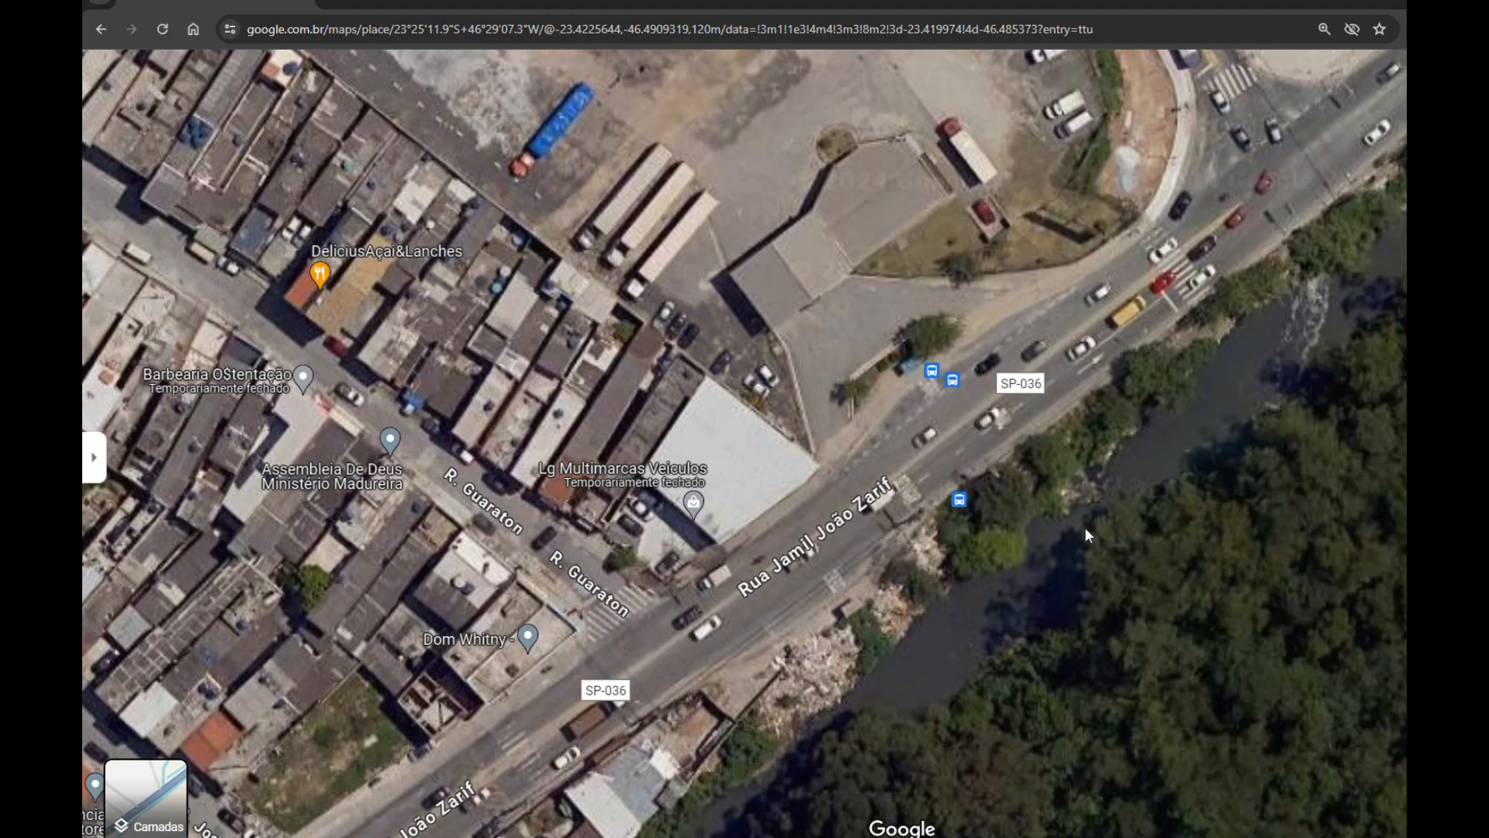
scroll(923, 537, "up", 3)
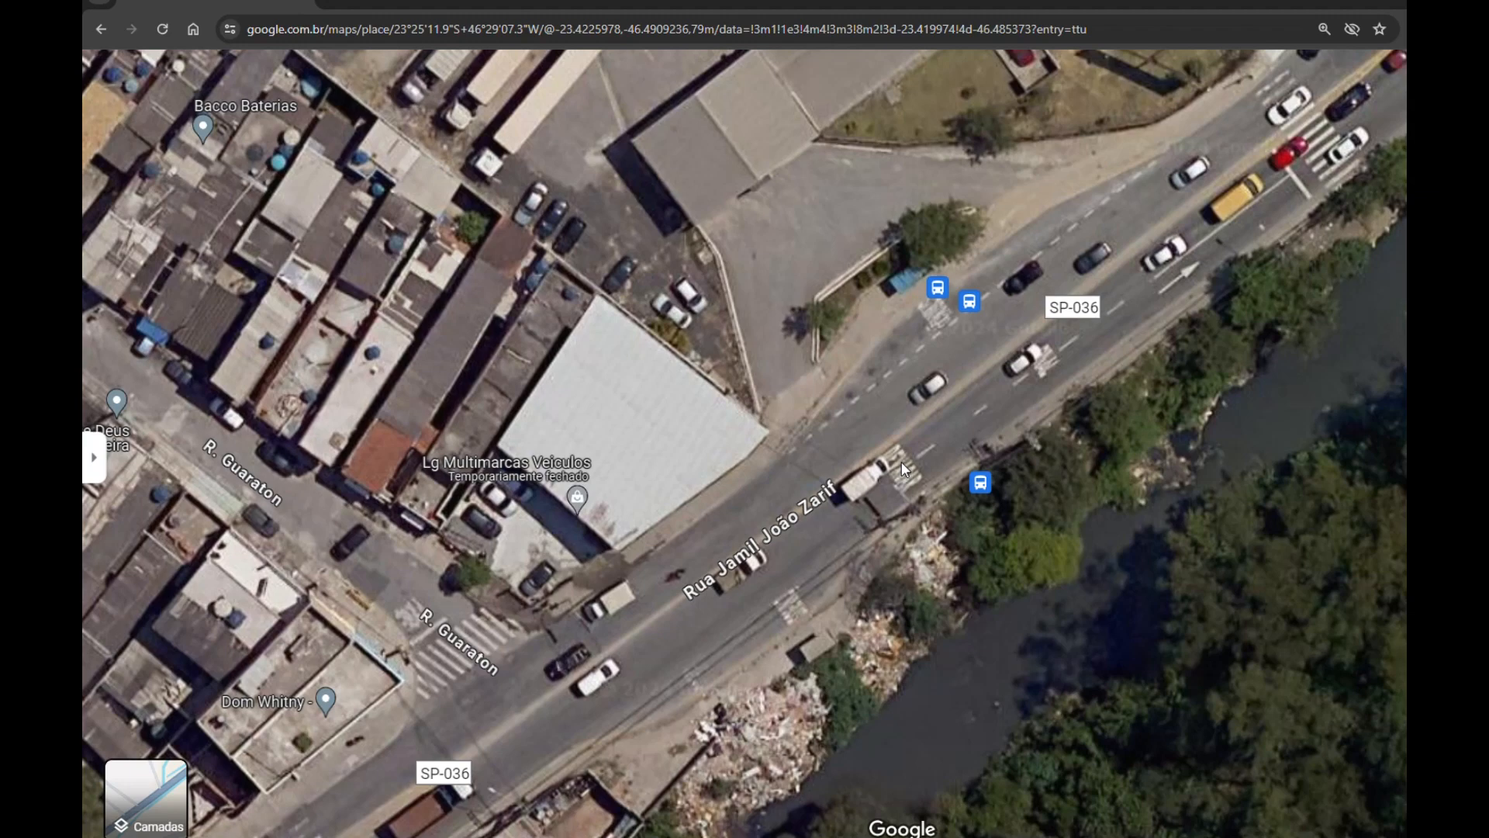
right_click(902, 465)
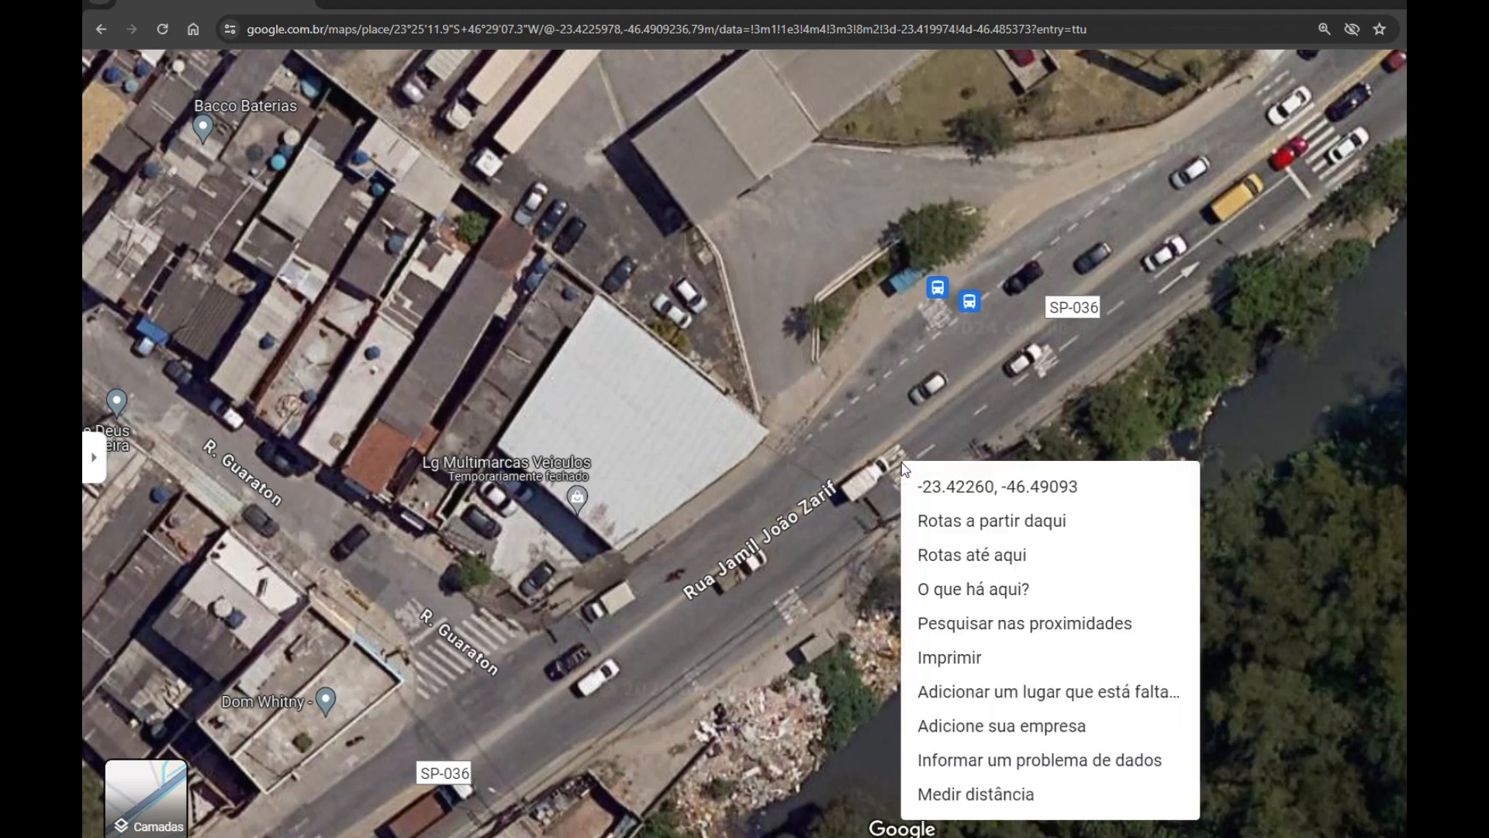
left_click(951, 488)
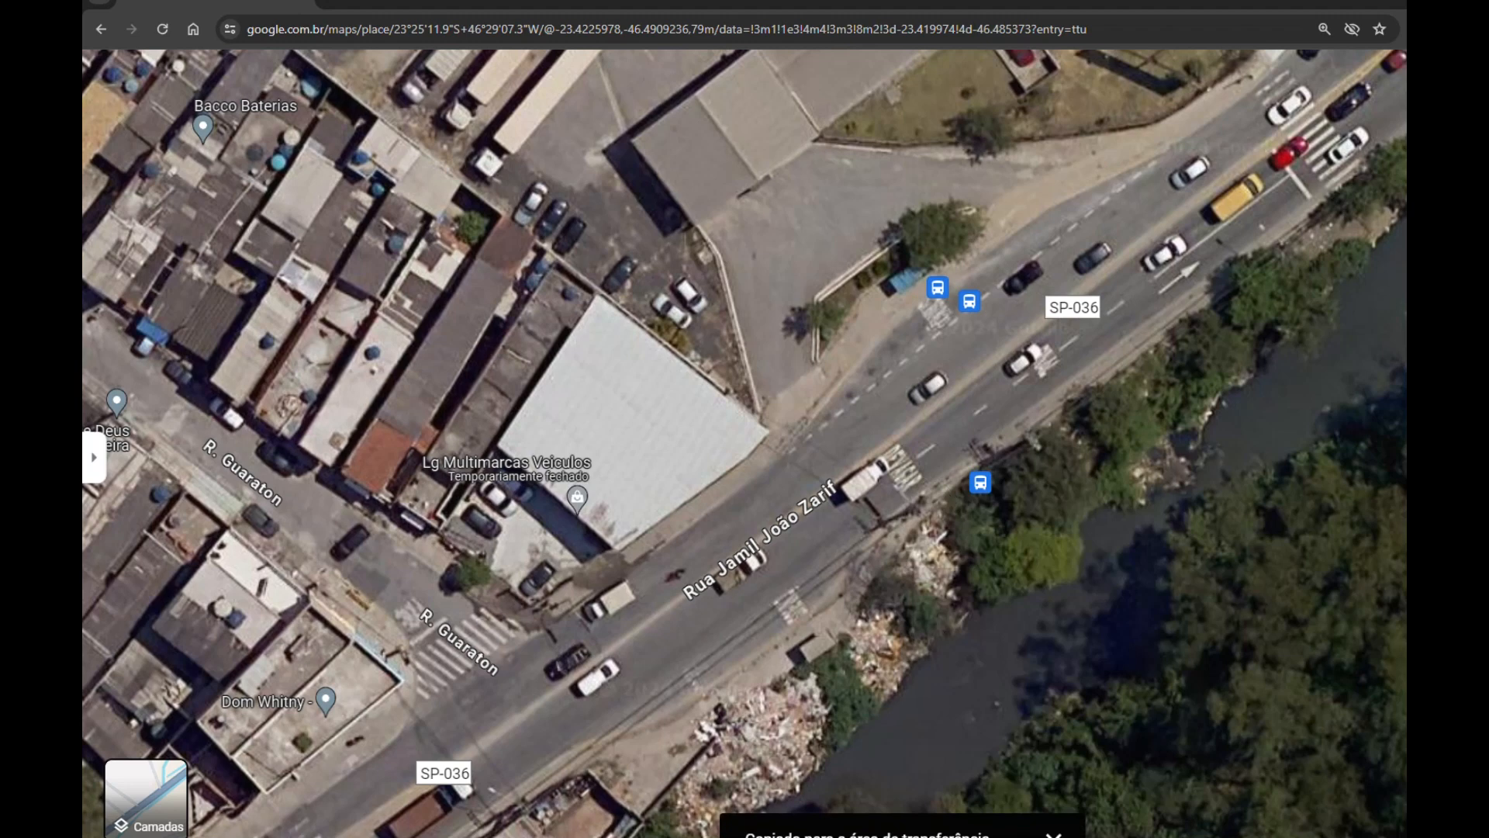
- Return to AutoCAD, enter the copied coordinates -23.422601526721493, -46.49092560923539 in Coordinate Conversion, insert the point in the drawing, and close the dialog
key("alt+Tab")
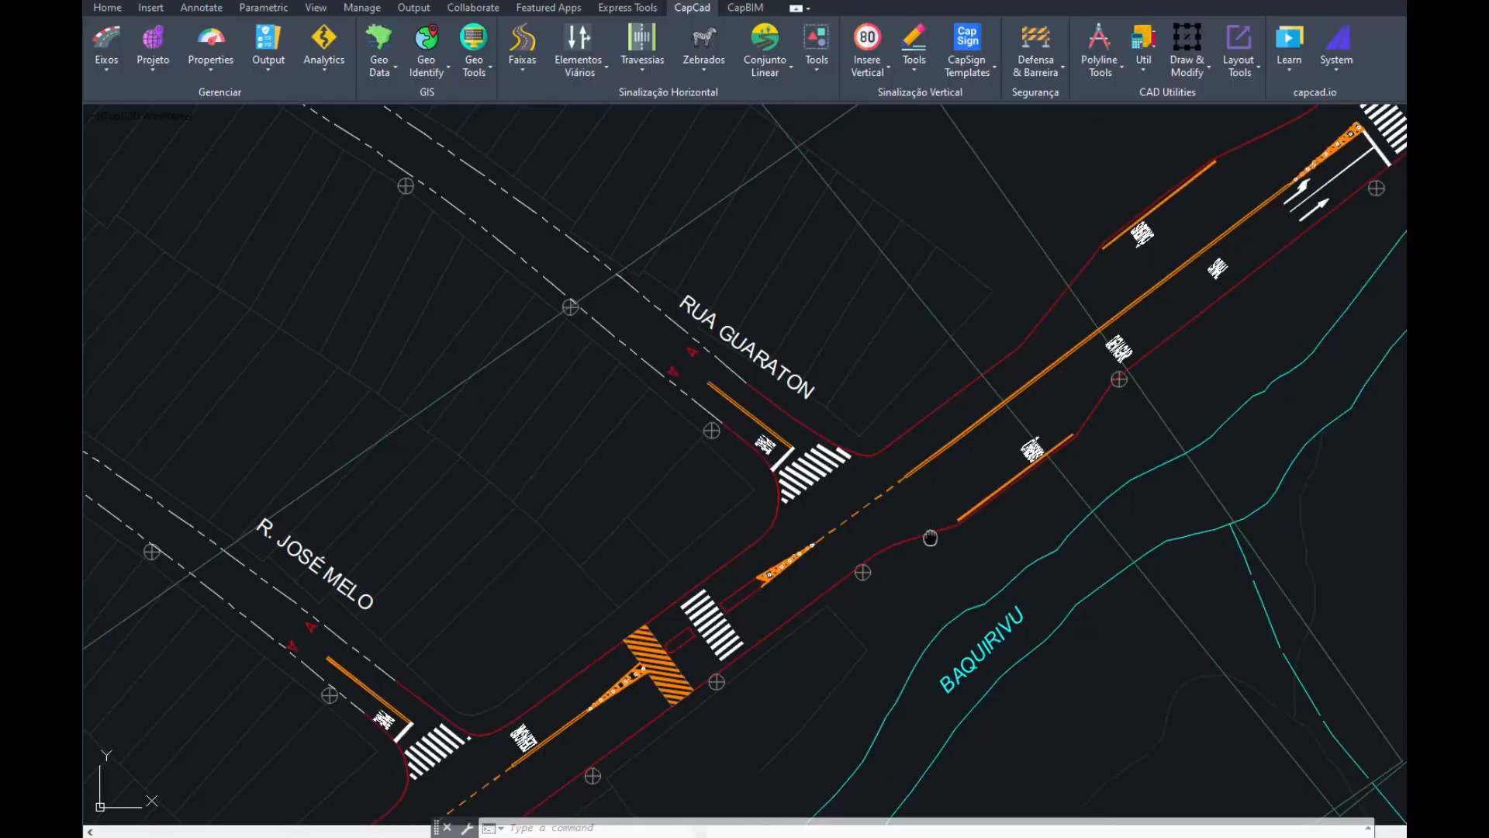
middle_click_drag(932, 537, 920, 476)
type("CC")
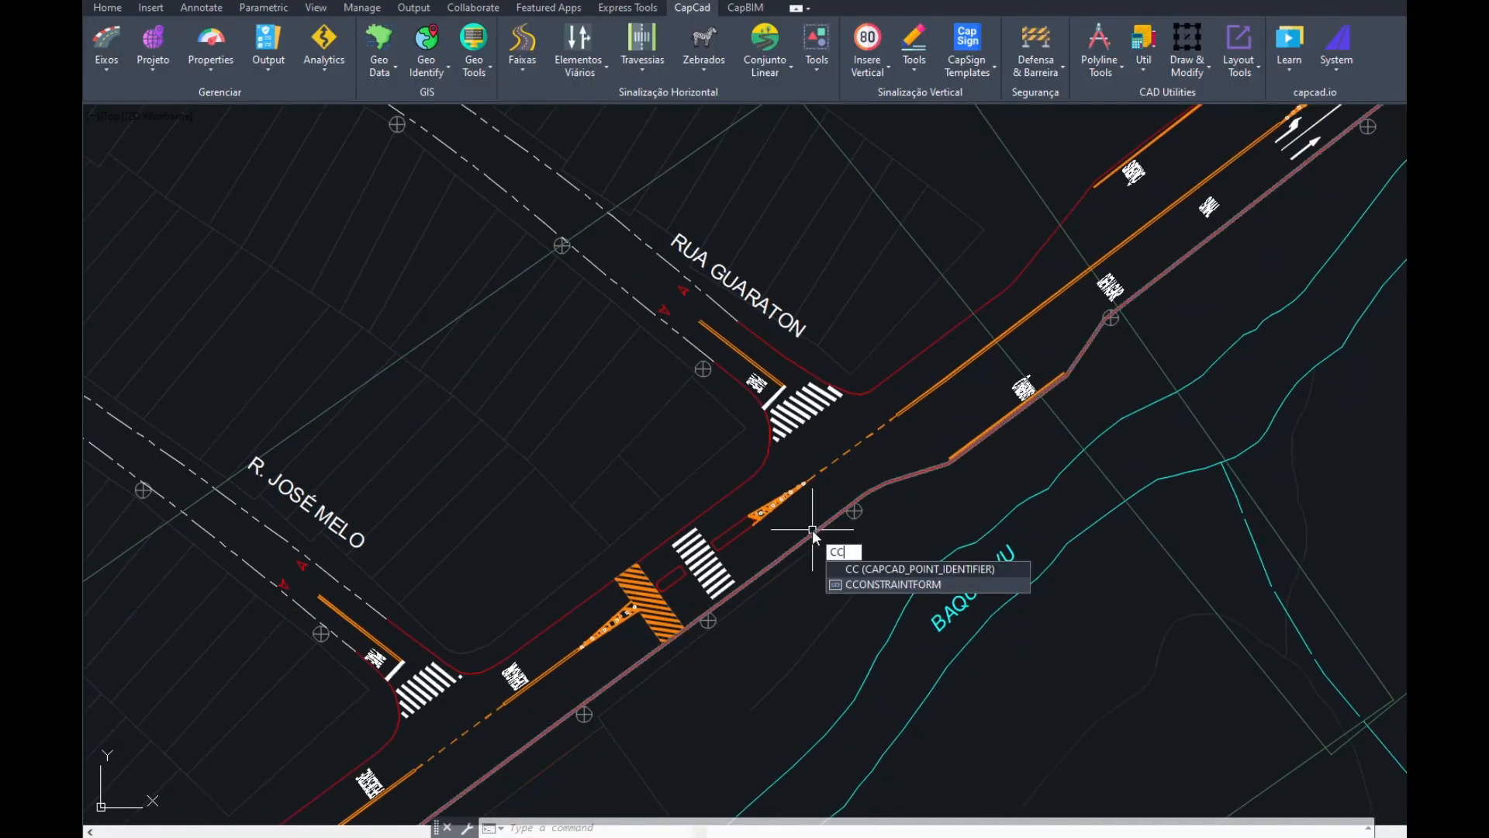
key("Return")
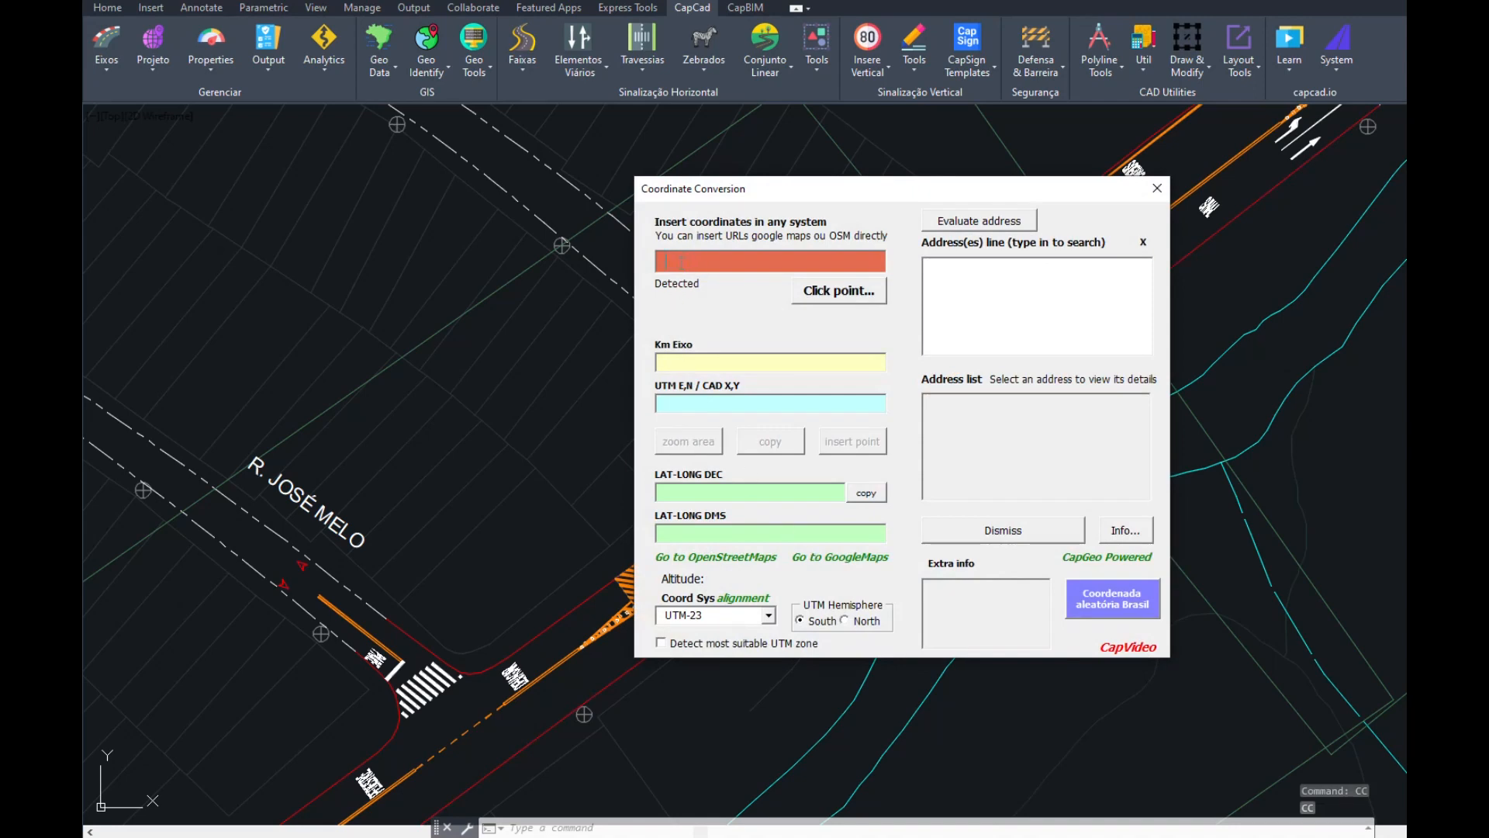
type("-23.422601526721493, -46.49092560923539")
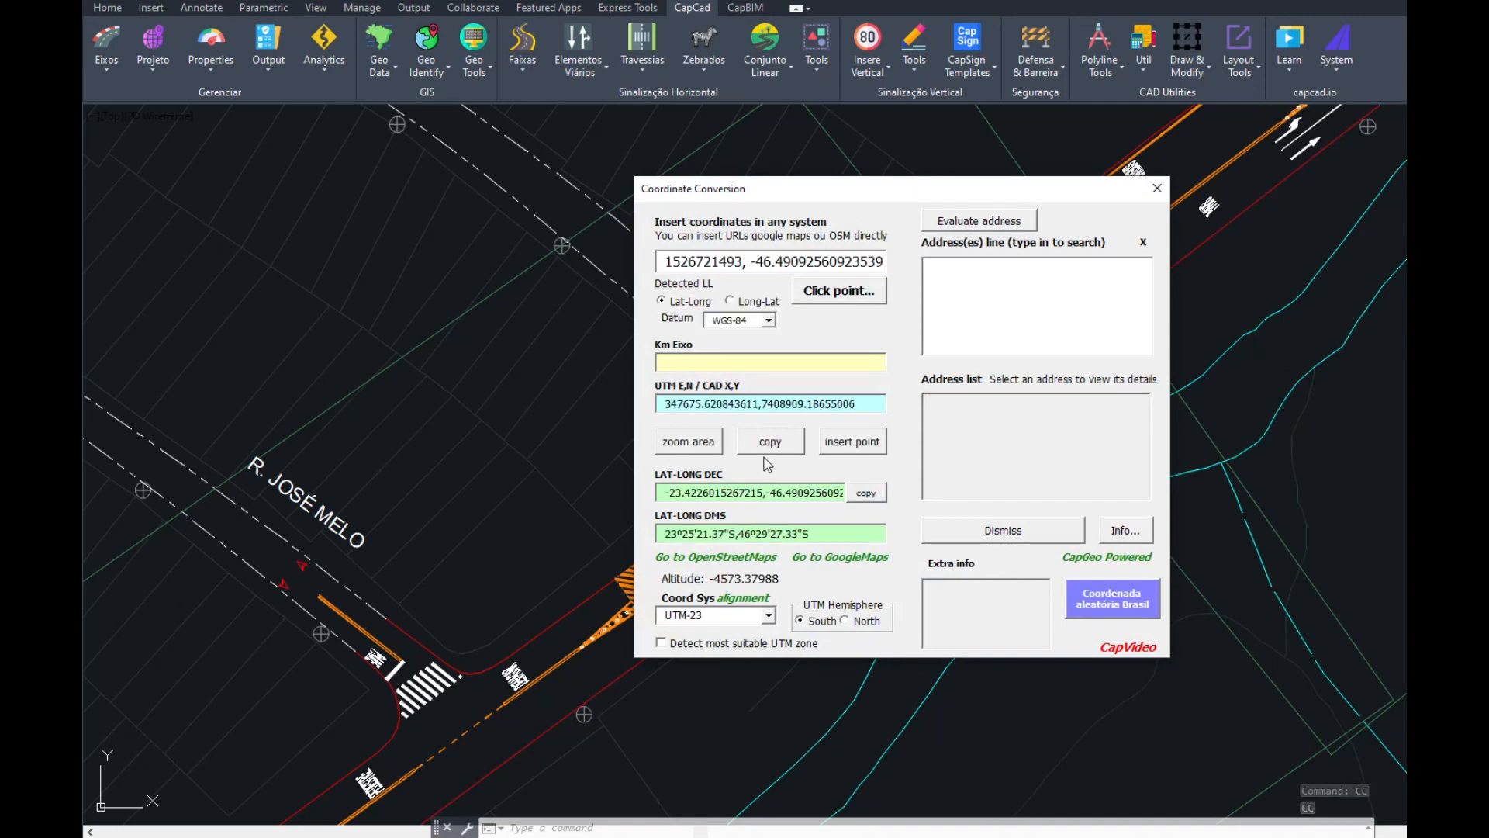
left_click(846, 442)
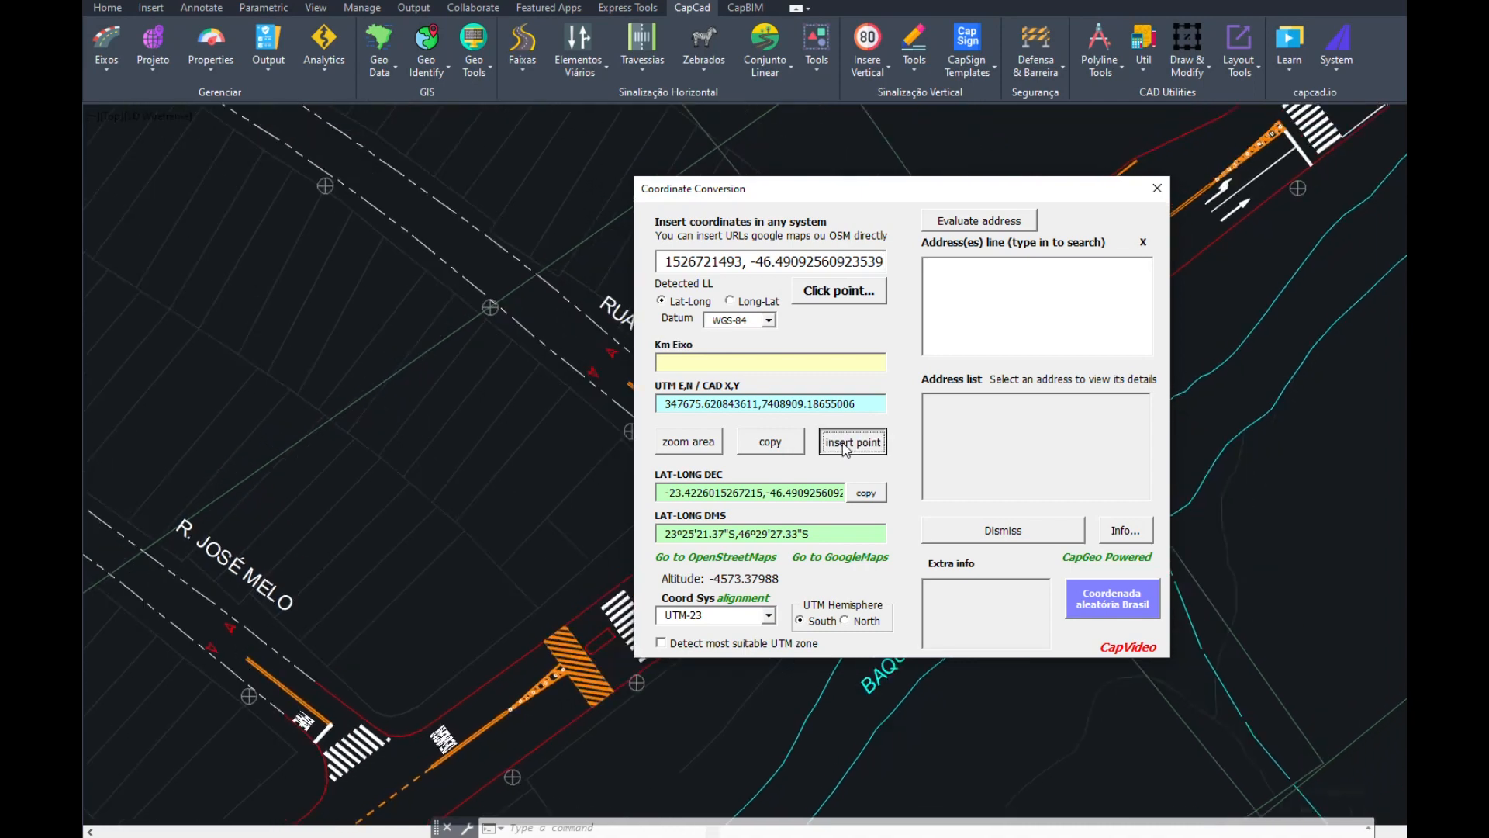
left_click(1156, 189)
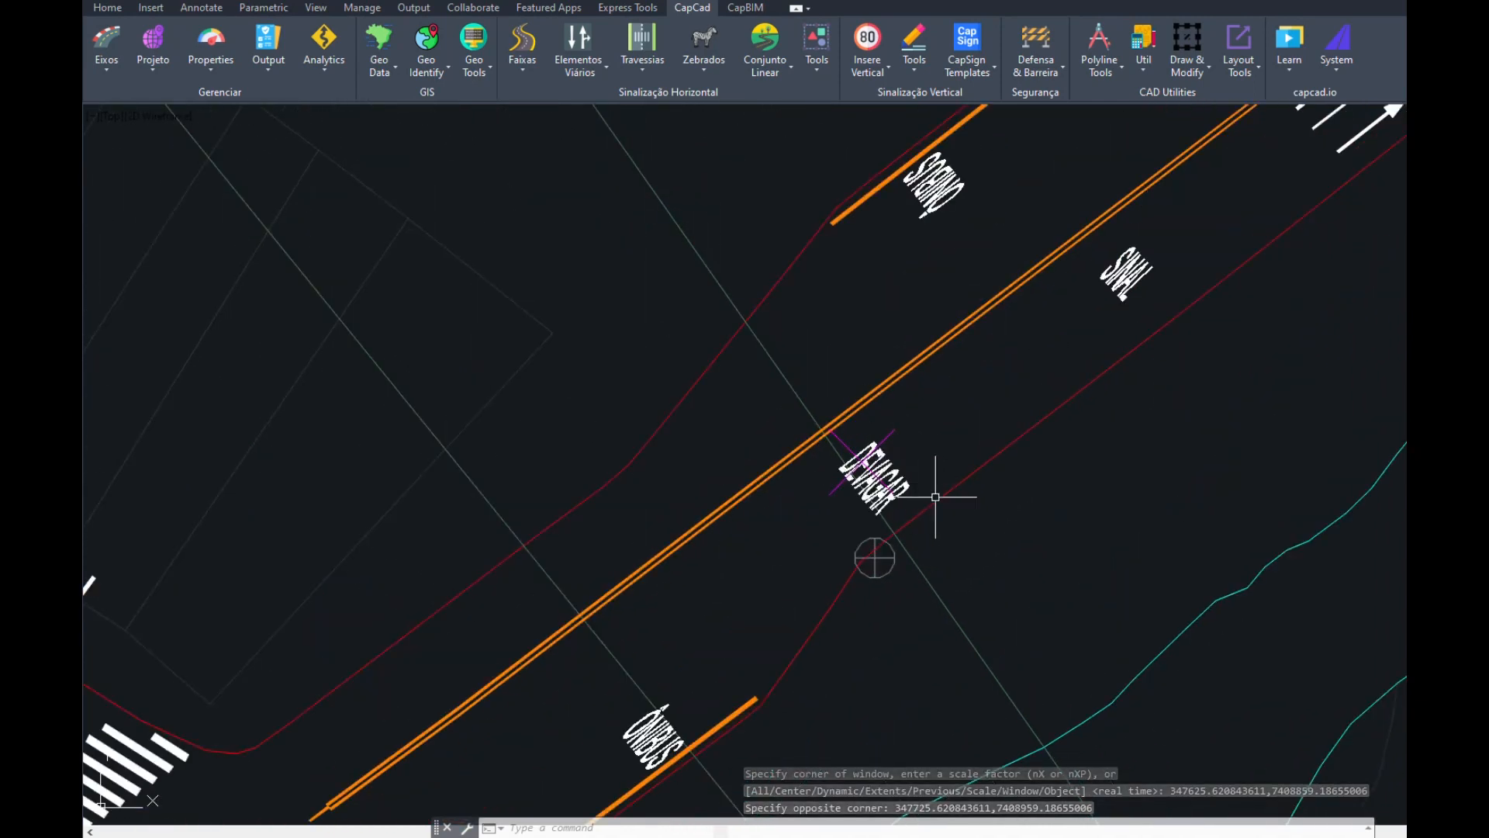
- Erase the inserted purple X point marker over the DEVAGAR pavement lettering
scroll(900, 442, "up", 2)
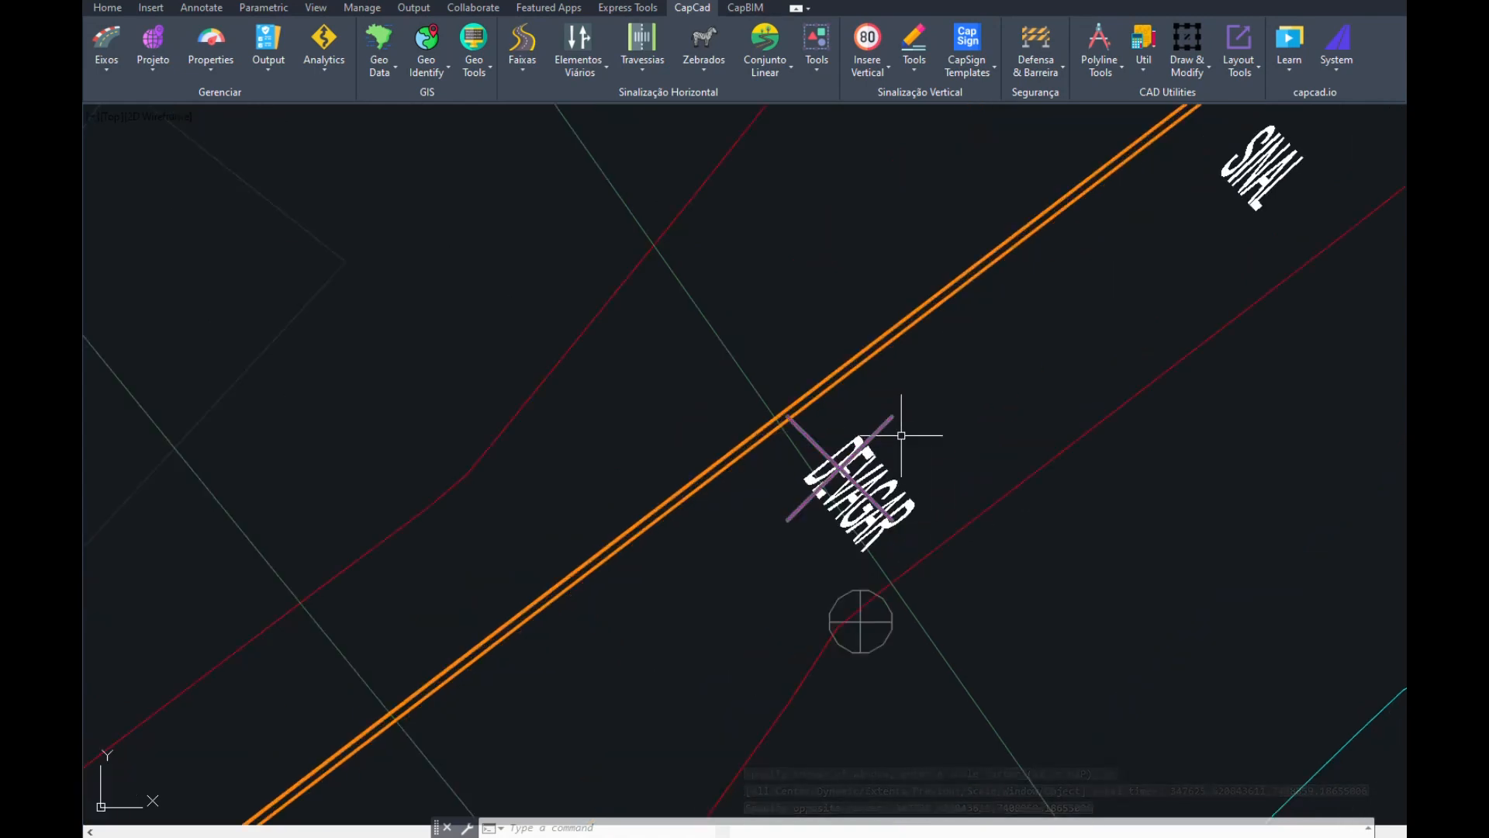
left_click(850, 479)
type("e")
key("Return")
scroll(869, 560, "down", 2)
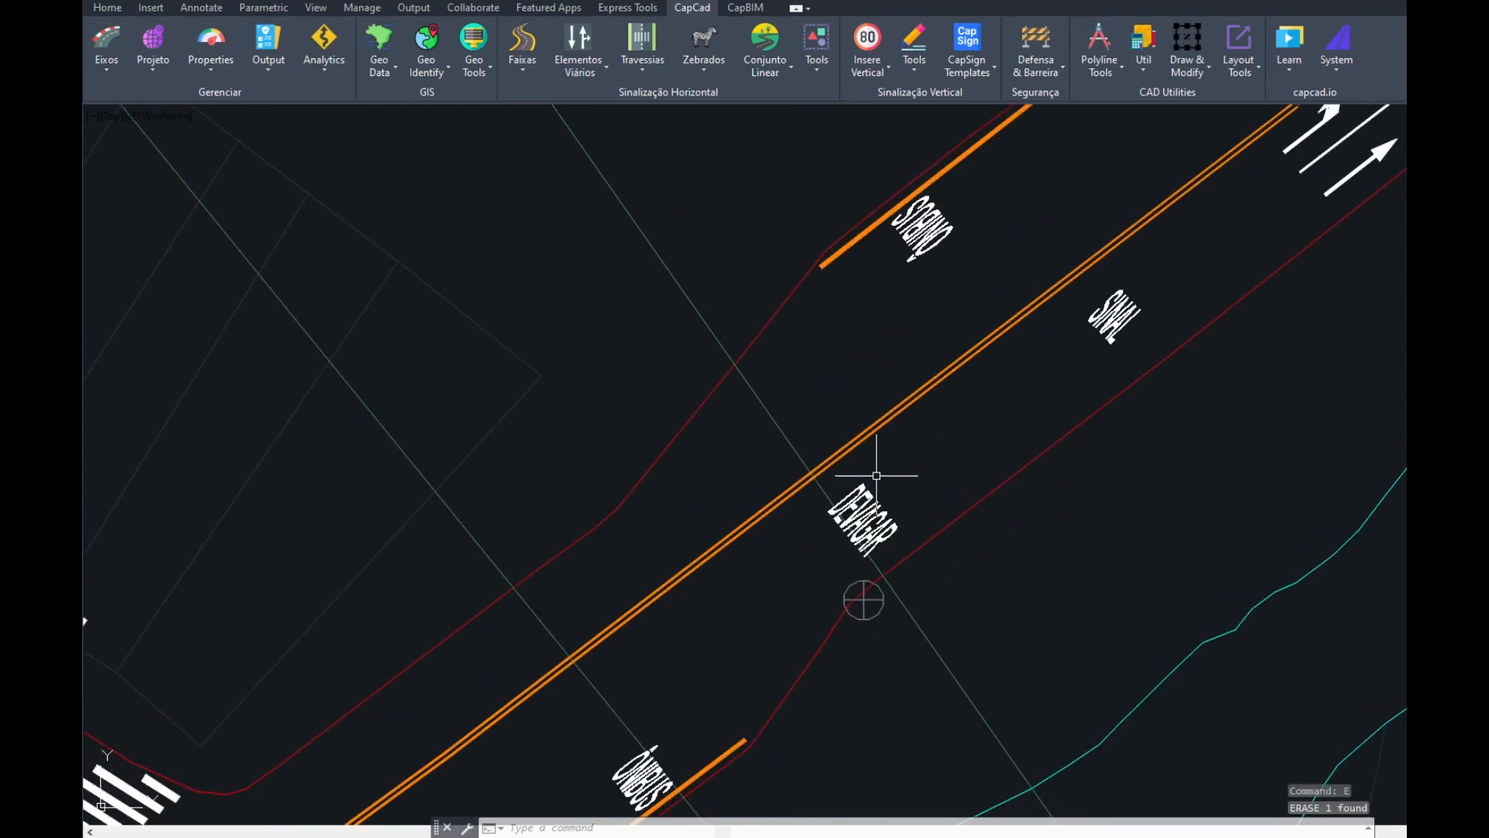